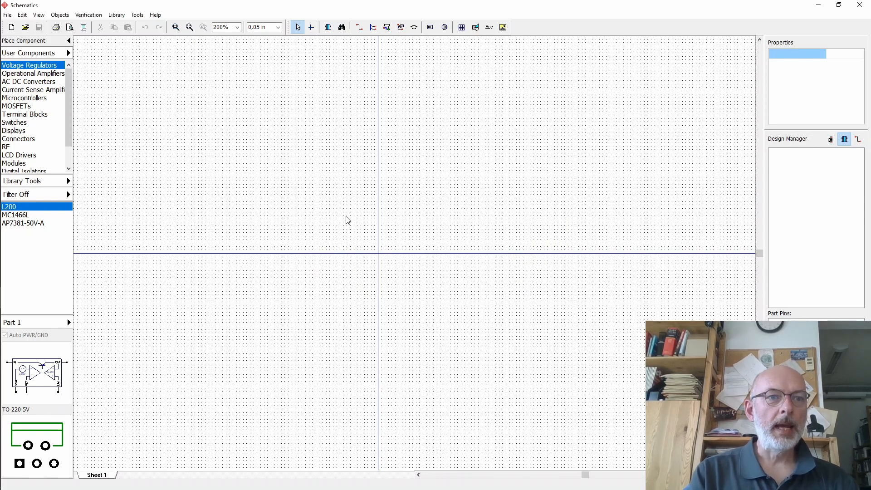
- Place four LED 4-digit TM1650 displays stacked vertically from the Displays category of the User Components libraries
left_click(69, 54)
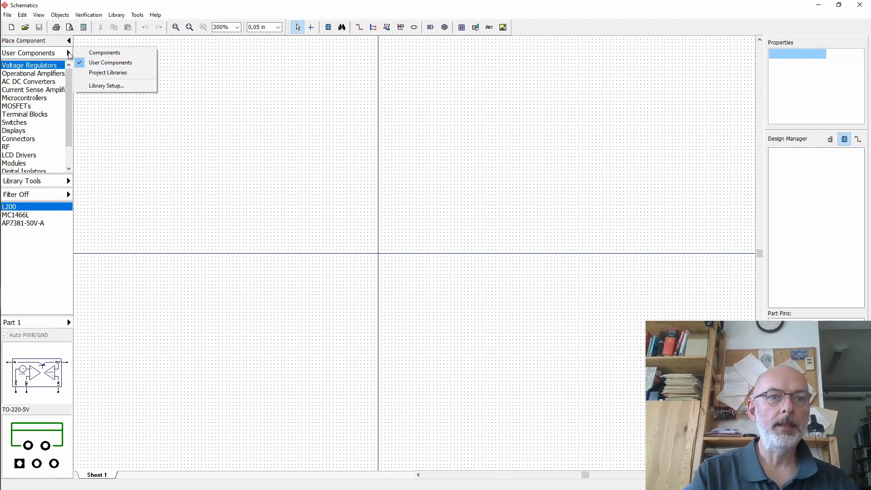
left_click(97, 64)
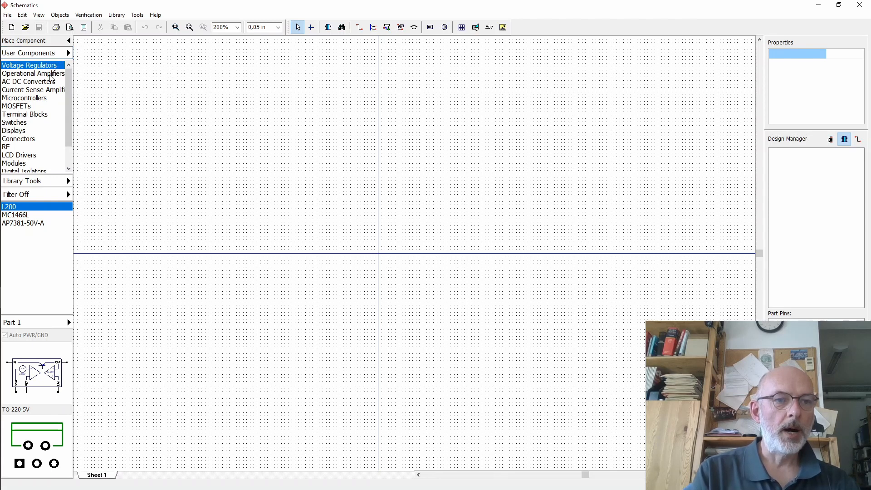
left_click(14, 131)
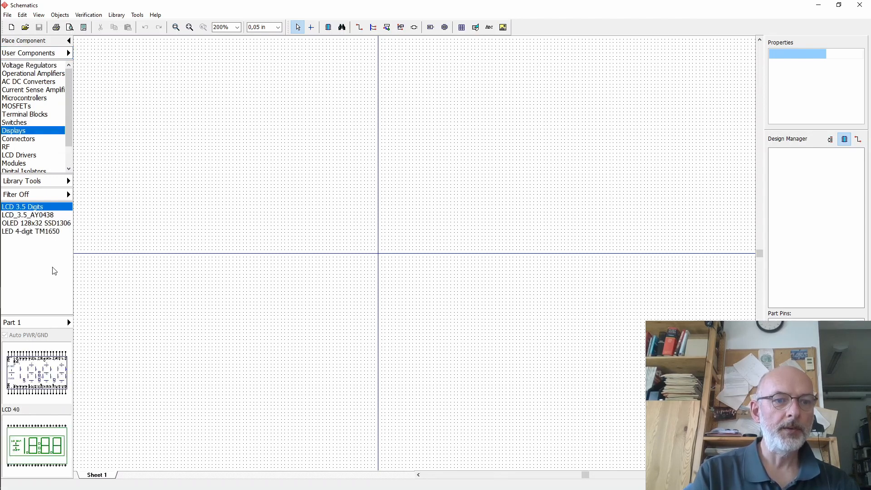
left_click(36, 231)
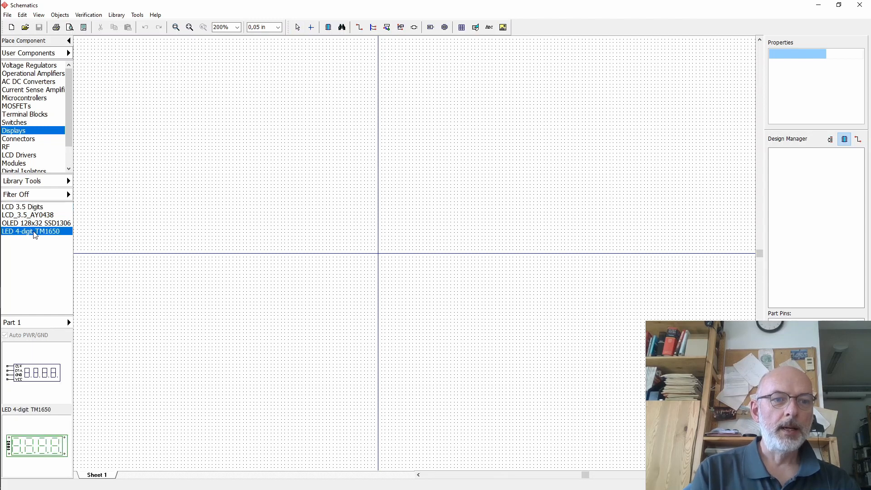
left_click(262, 189)
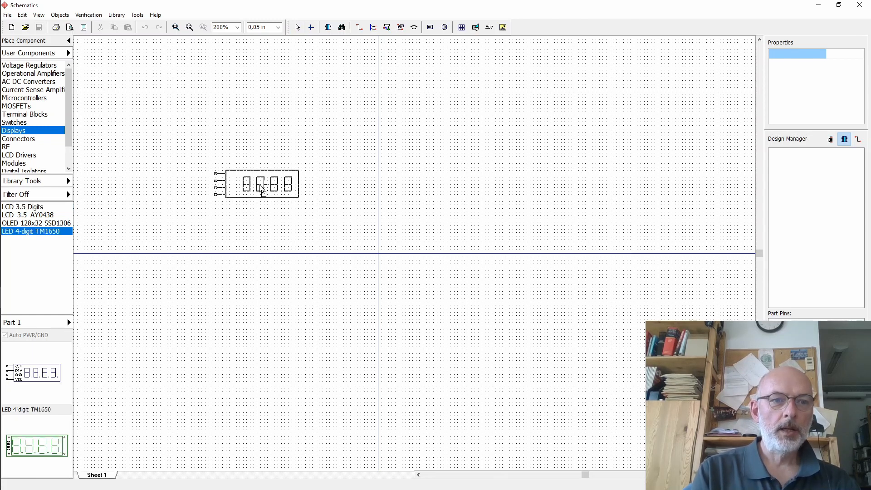
left_click(264, 184)
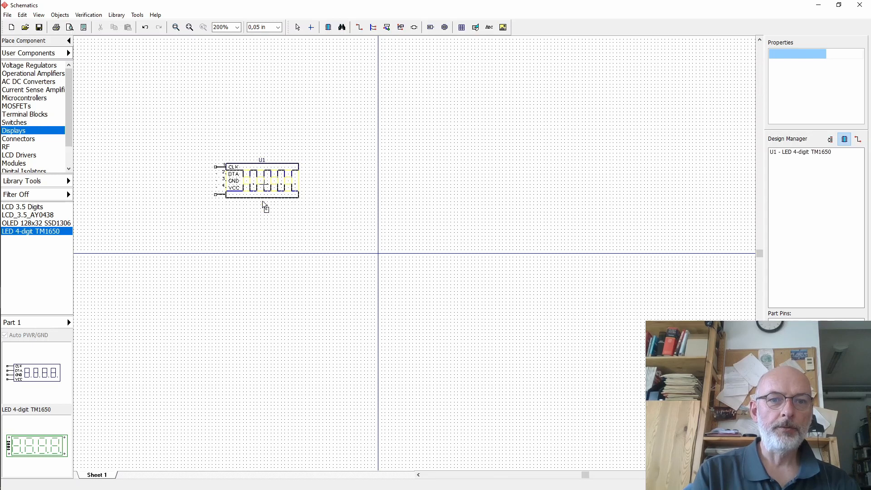
left_click(265, 223)
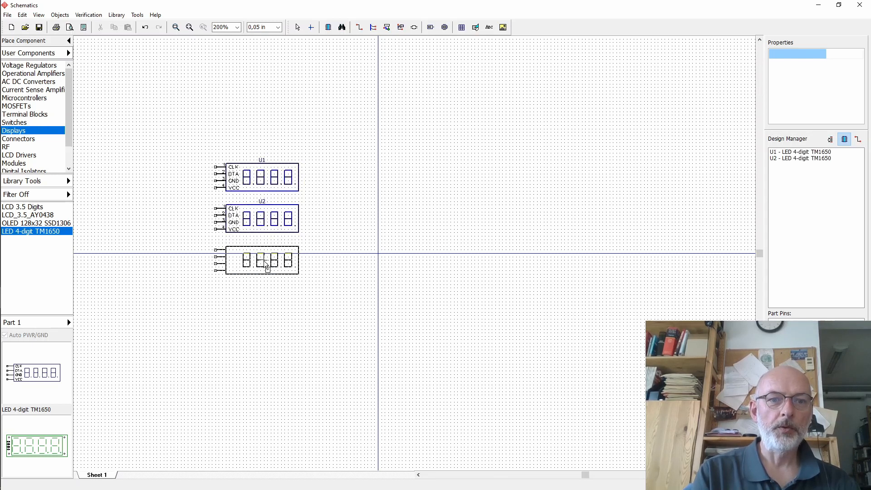
left_click(266, 264)
left_click(266, 308)
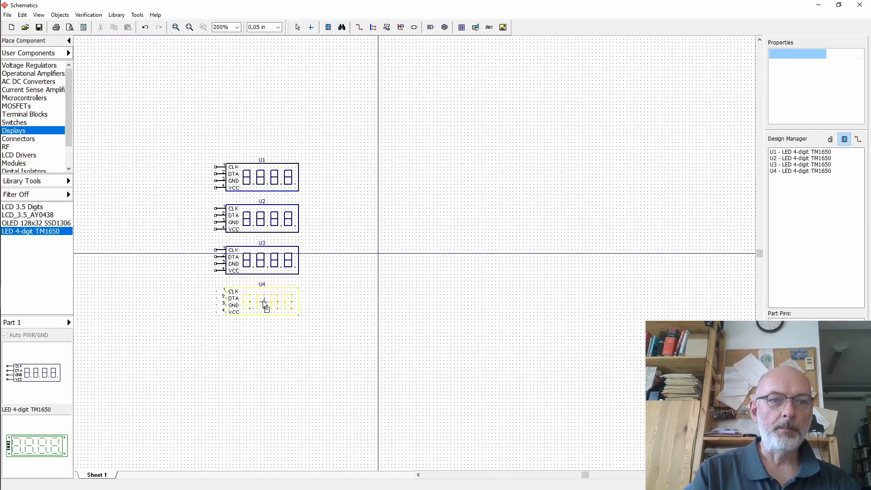
key("Escape")
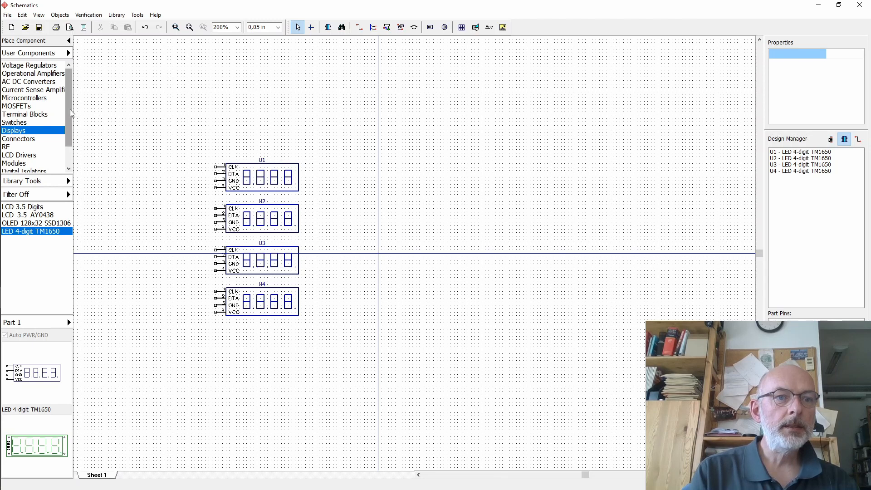
- Place a PEC11R encoder from the Encoders category to the right of the displays
left_click_drag(70, 117, 72, 135)
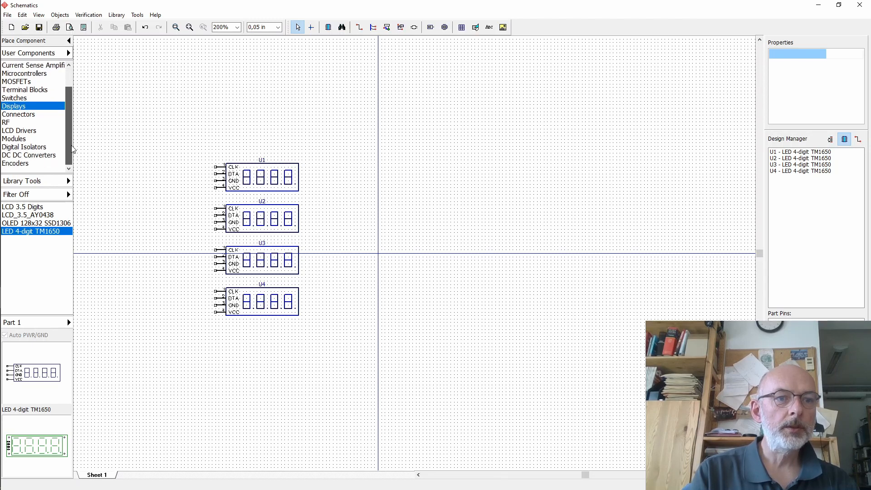
key("Up")
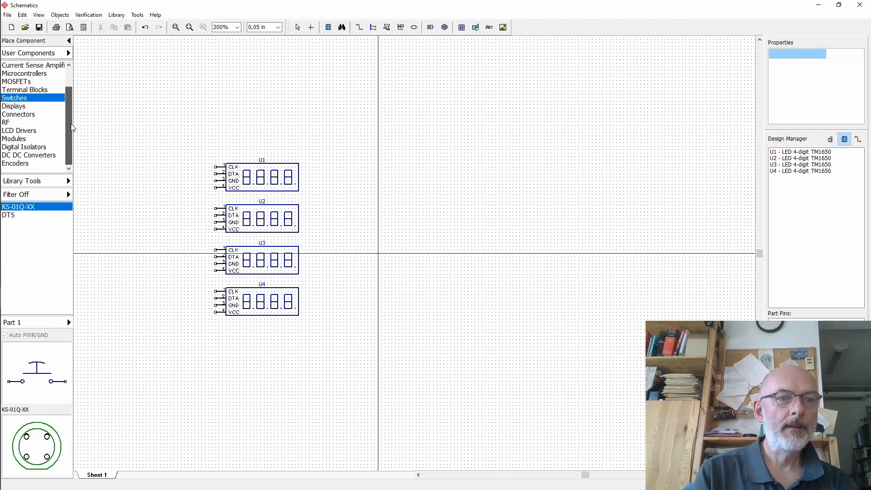
left_click(25, 164)
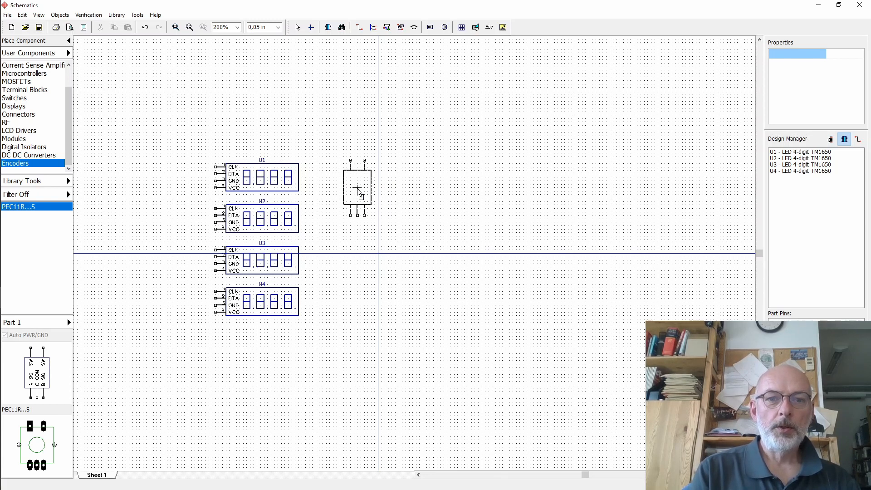
left_click(358, 192)
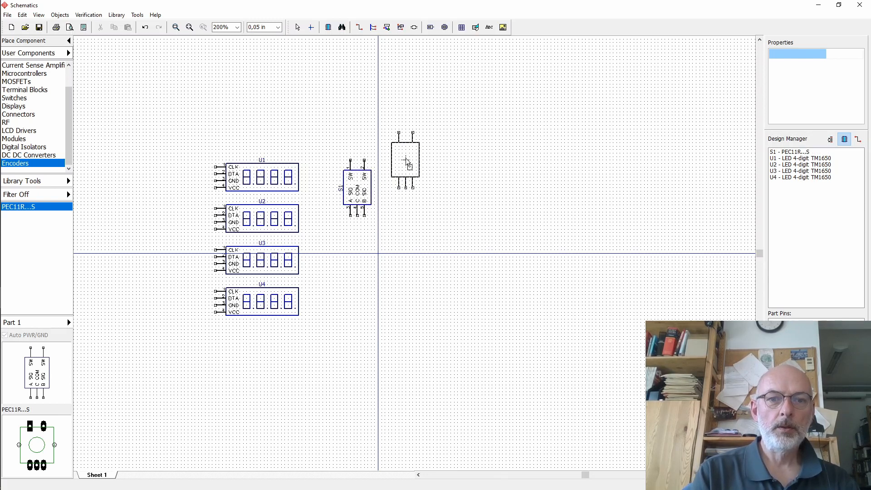
key("Escape")
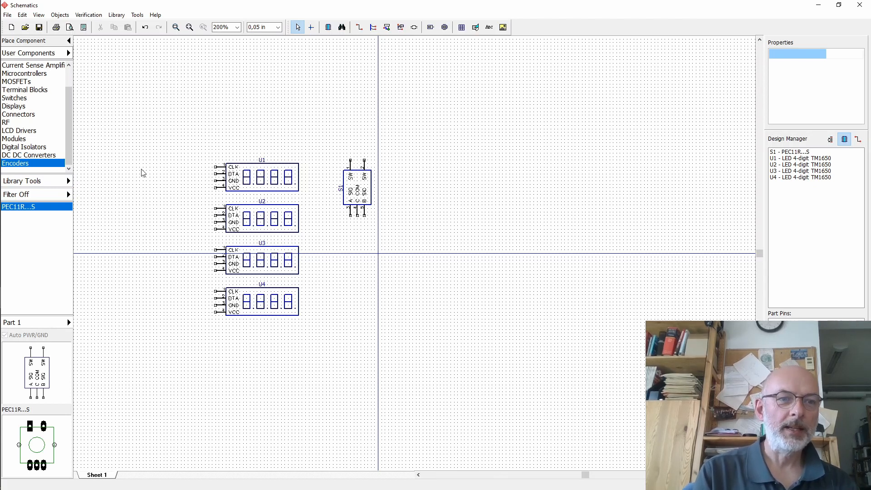
- Filter all libraries for components whose name contains LED, then close the filter dialog
left_click(70, 183)
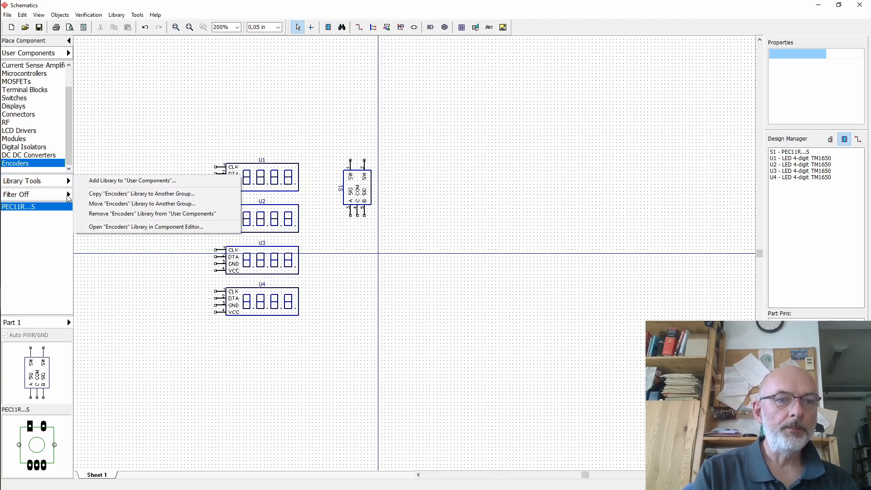
left_click(69, 197)
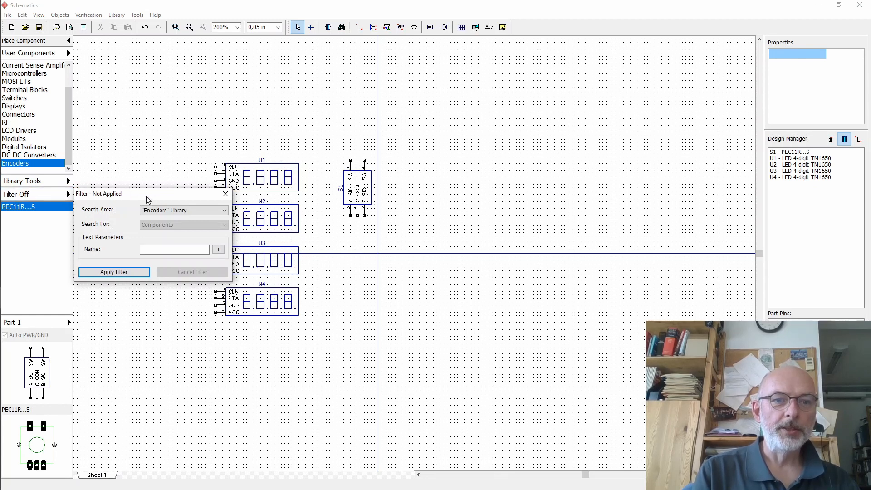
left_click(226, 212)
left_click(202, 232)
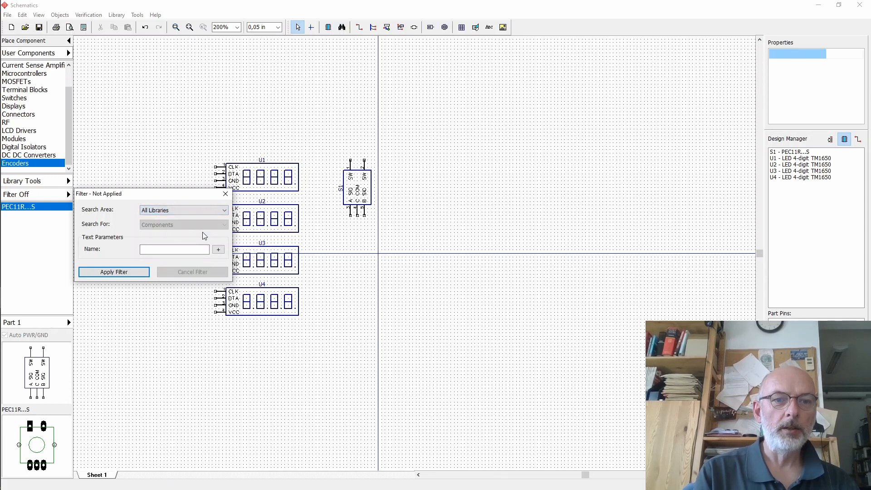
left_click(224, 210)
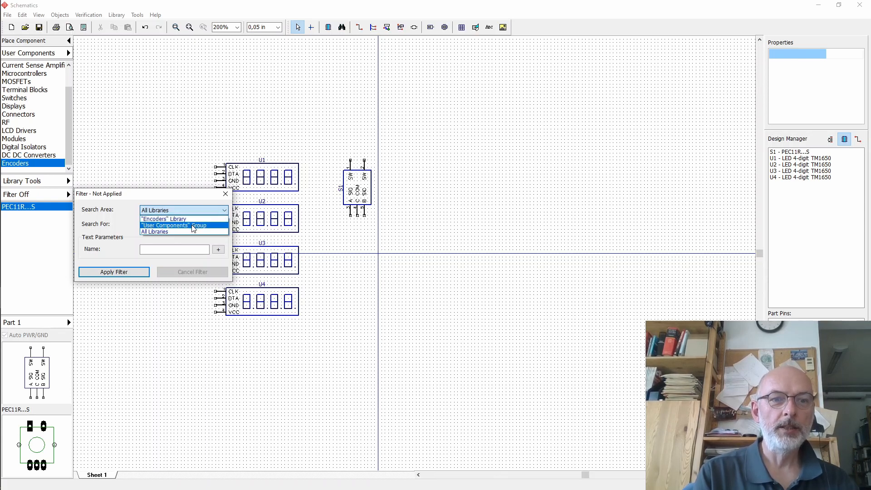
left_click(176, 232)
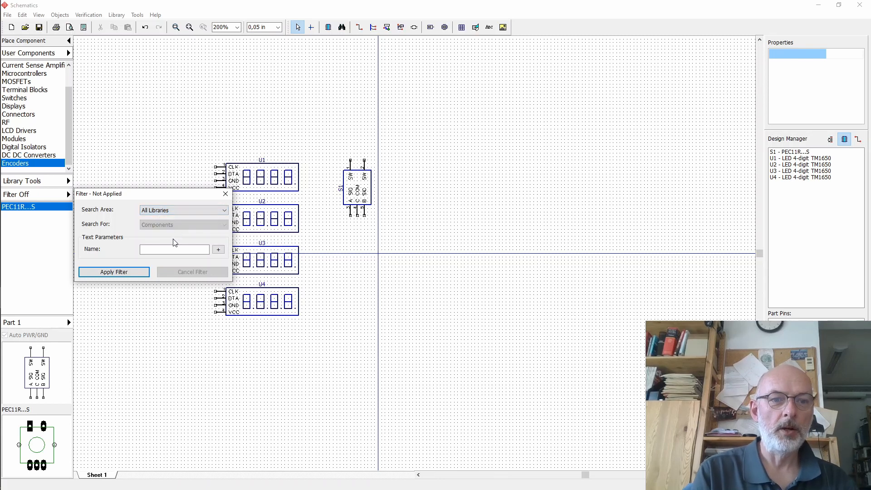
left_click(167, 248)
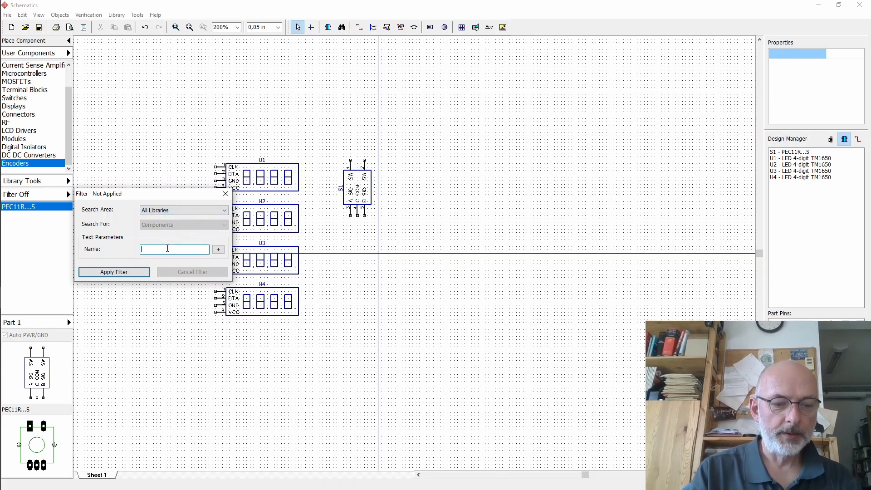
type("LED")
key("Return")
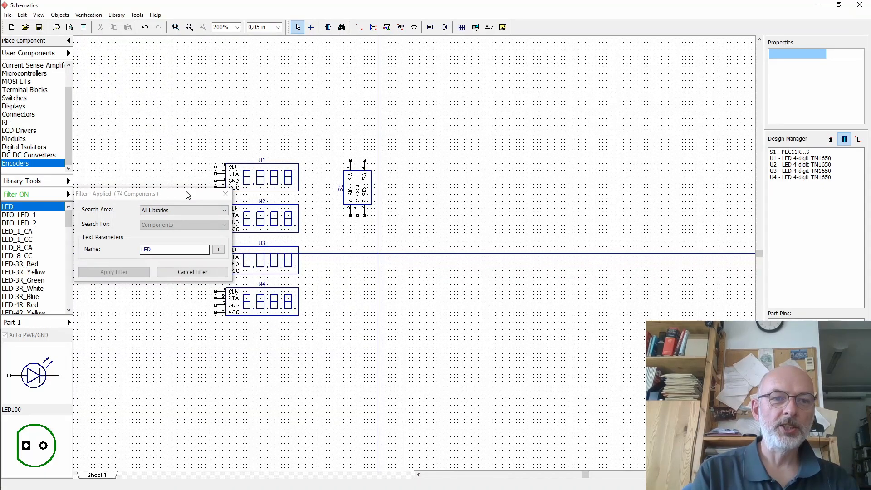
left_click(226, 194)
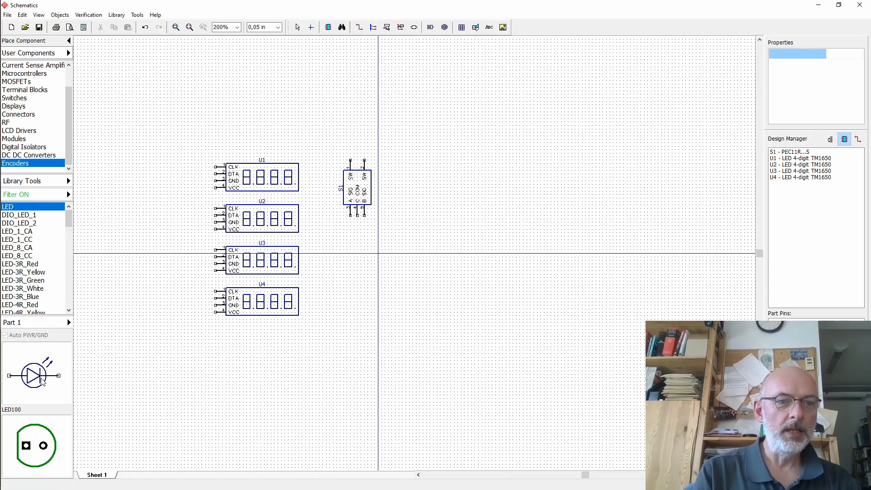
- Browse the filtered LED components and place a generic LED symbol above the top display
left_click(38, 216)
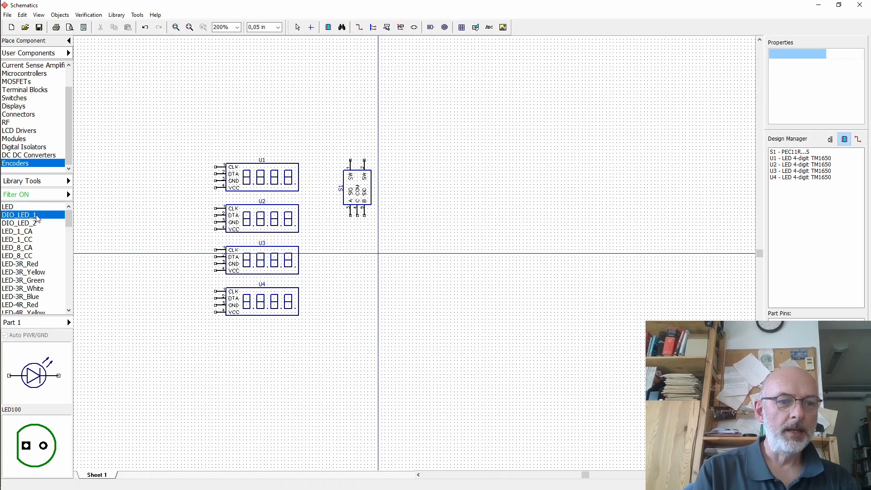
left_click(31, 240)
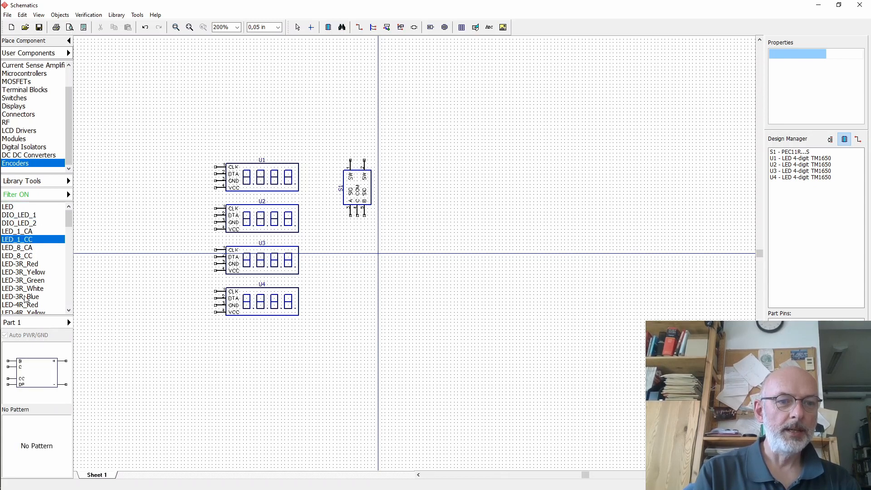
left_click(25, 296)
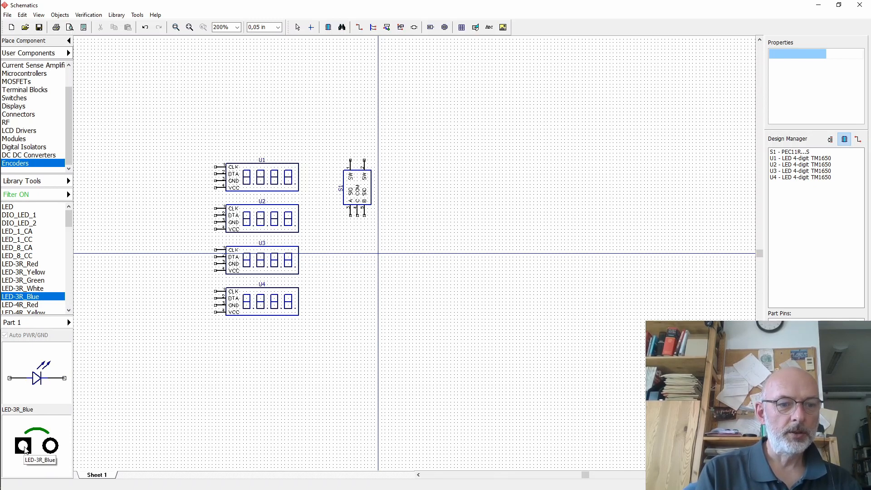
scroll(41, 272, "down", 10)
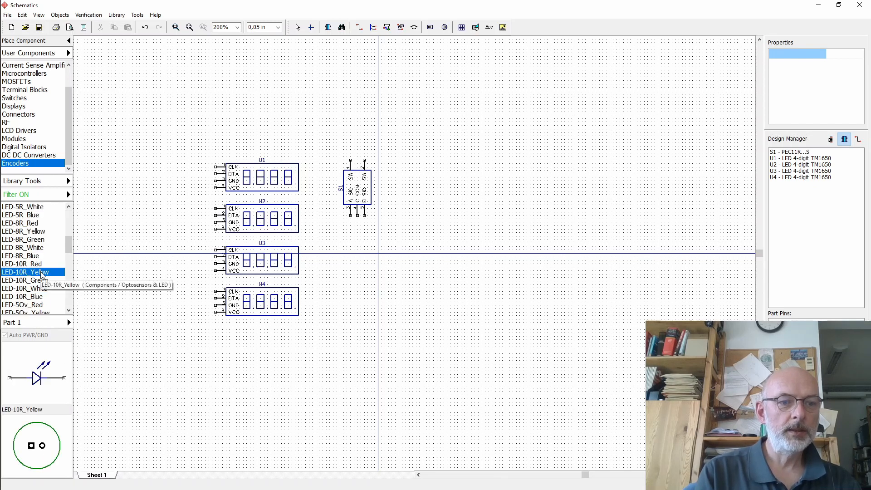
scroll(65, 276, "down", 10)
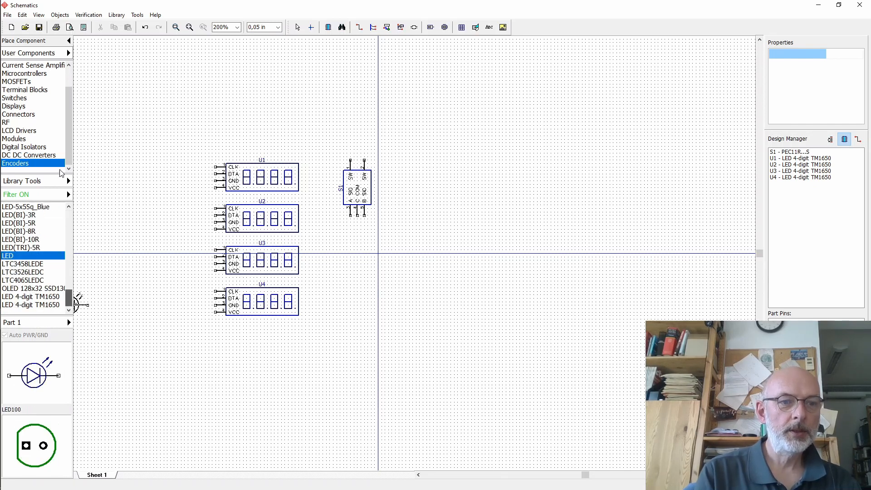
left_click_drag(69, 299, 69, 215)
left_click(21, 207)
left_click(268, 118)
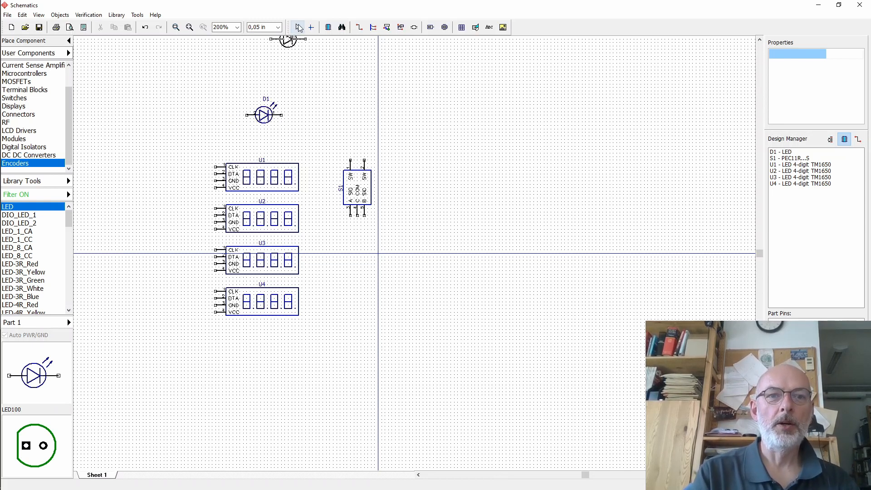
left_click(298, 28)
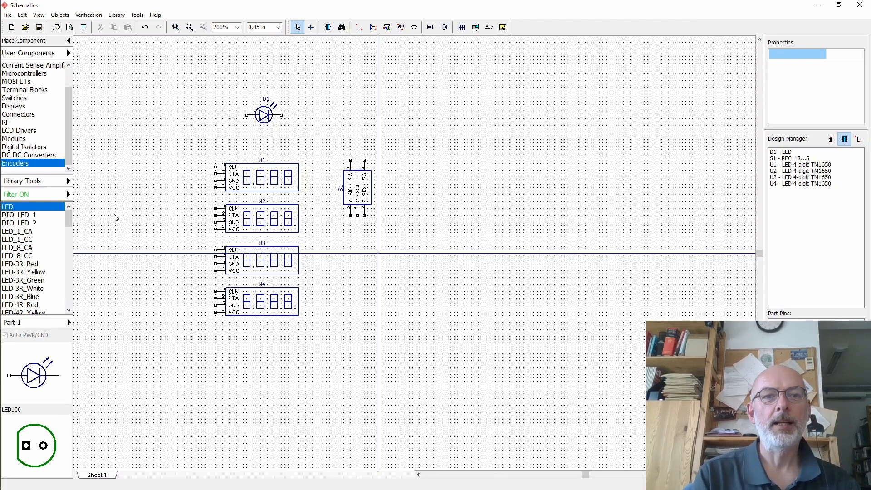
- Open the LED's attached pattern from its properties and check the pattern's pad dimensions
left_click(263, 119)
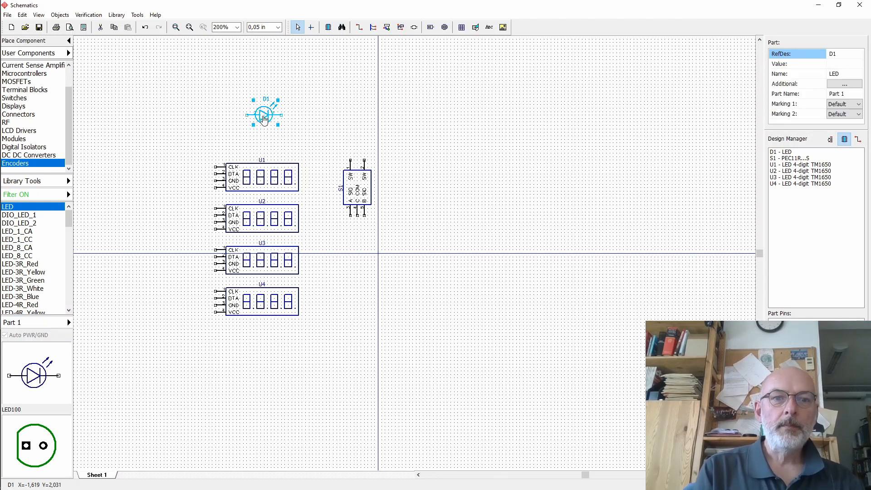
right_click(263, 116)
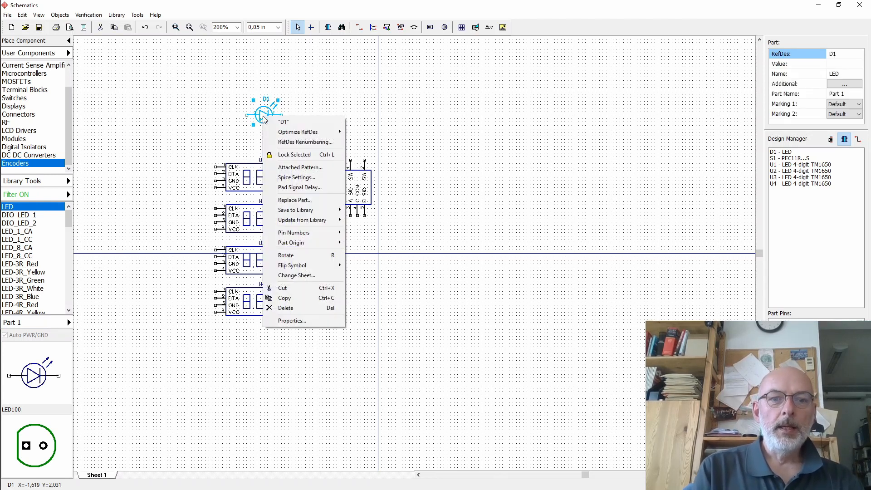
left_click(292, 320)
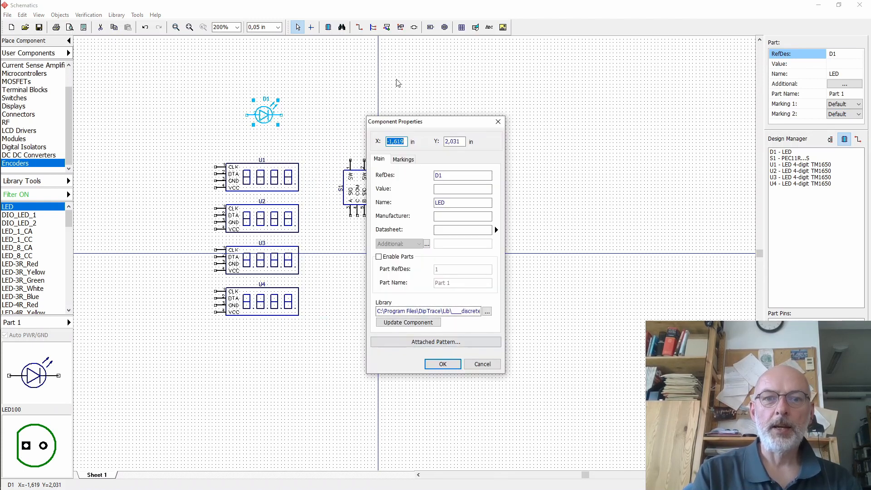
left_click(457, 343)
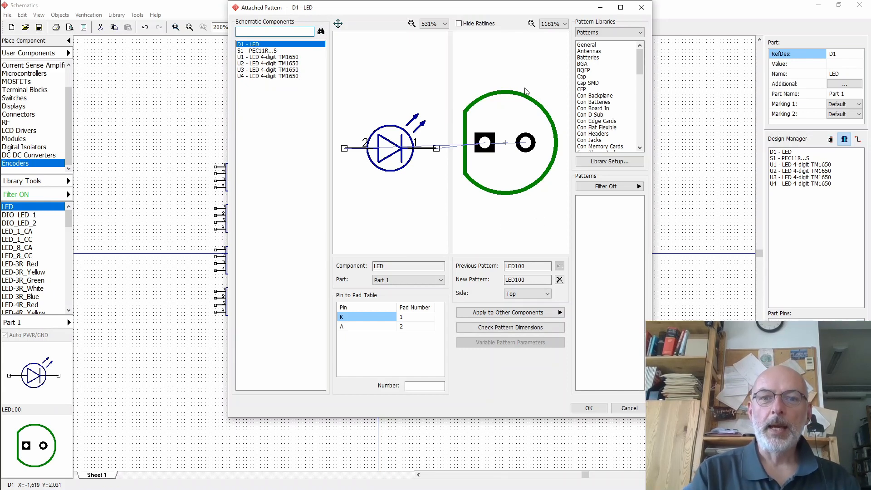
left_click(510, 328)
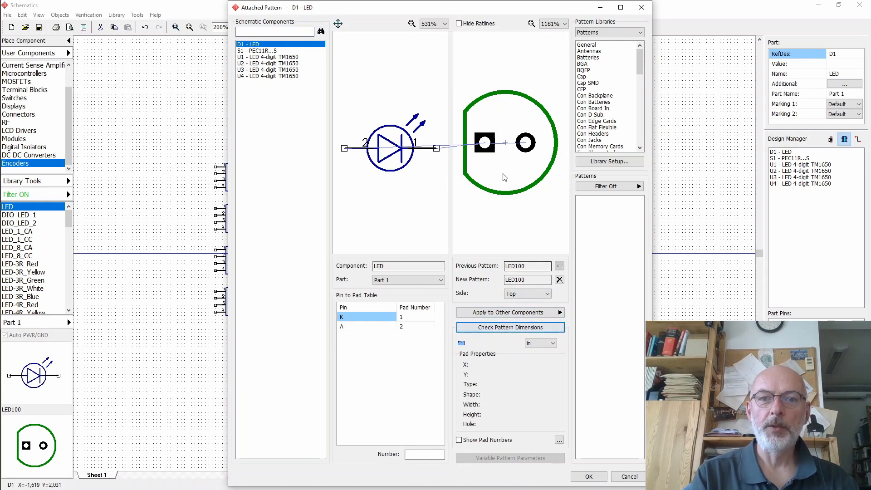
mouse_move(489, 141)
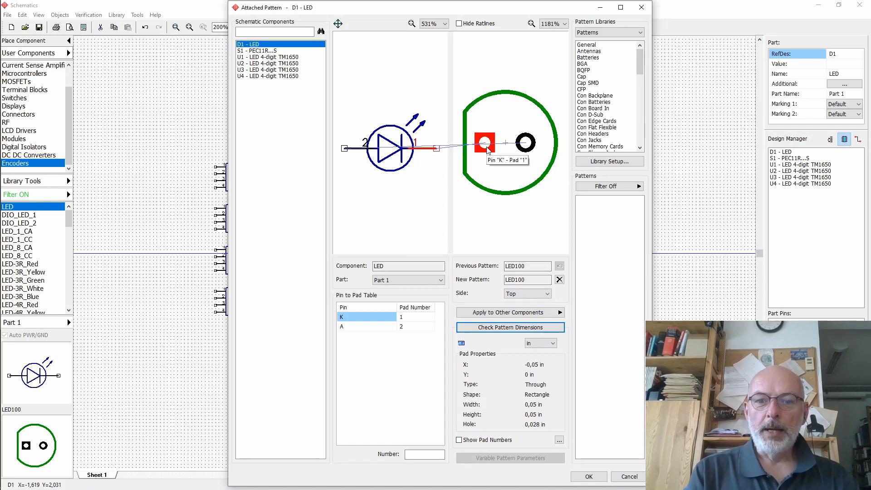
- Close the LED's attached pattern window
mouse_move(530, 148)
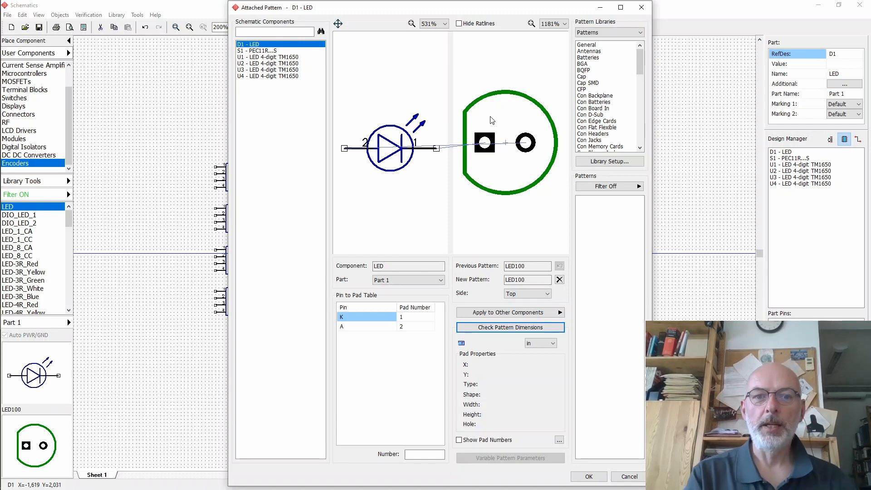
left_click(641, 10)
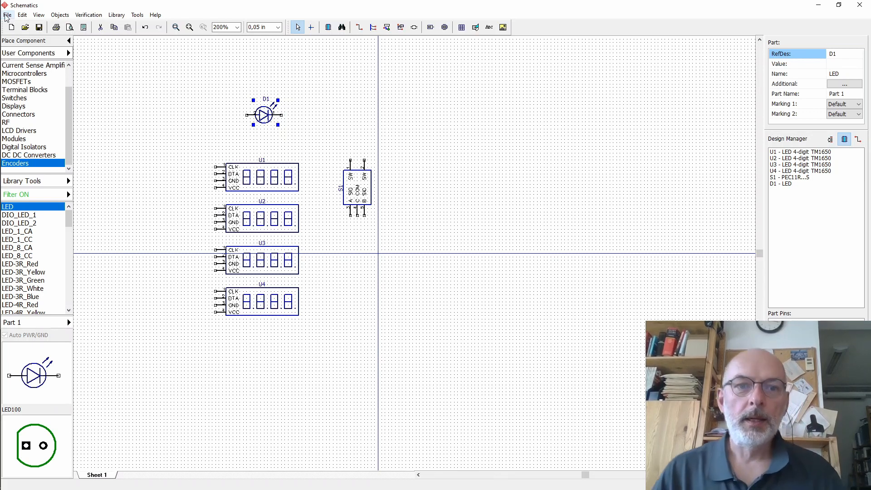
mouse_move(2, 118)
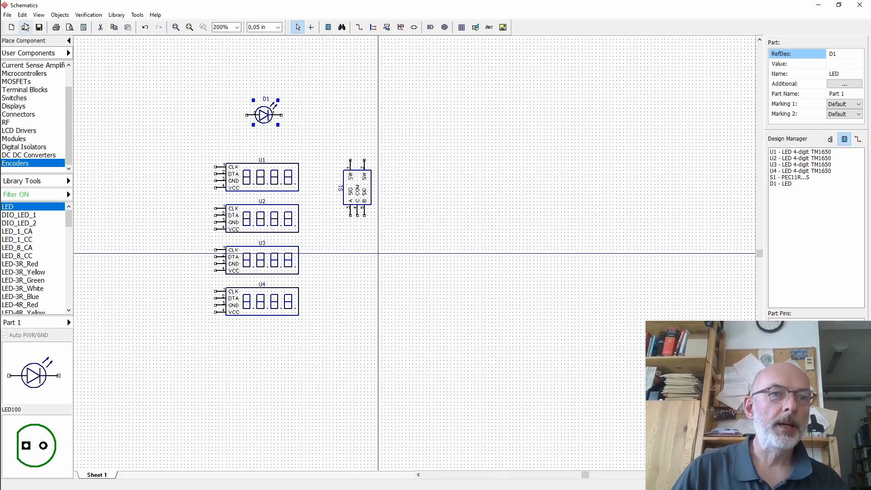
left_click(8, 15)
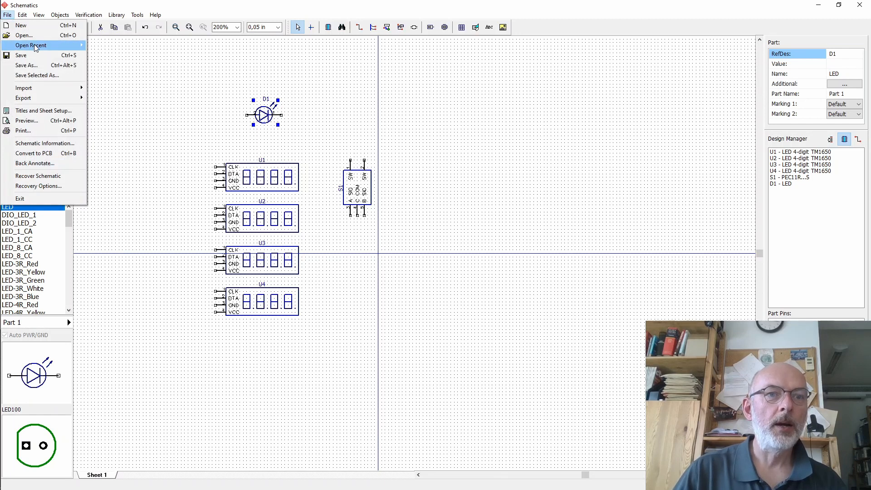
mouse_move(35, 47)
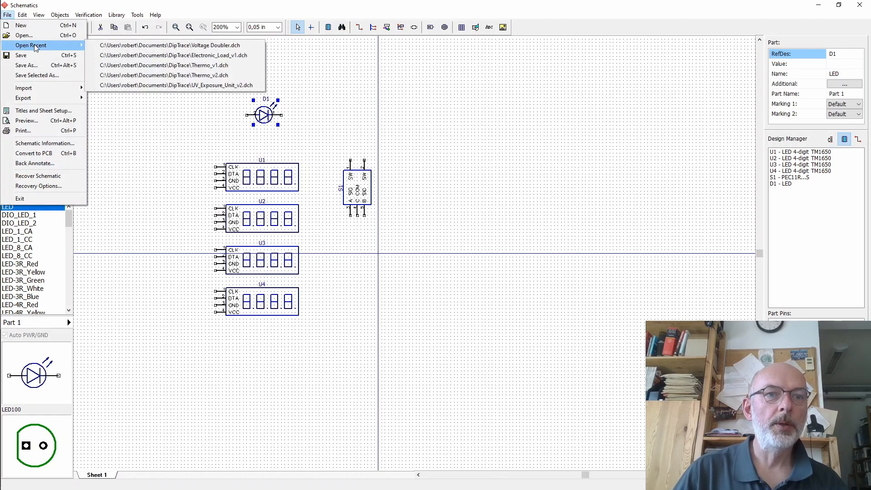
left_click(148, 56)
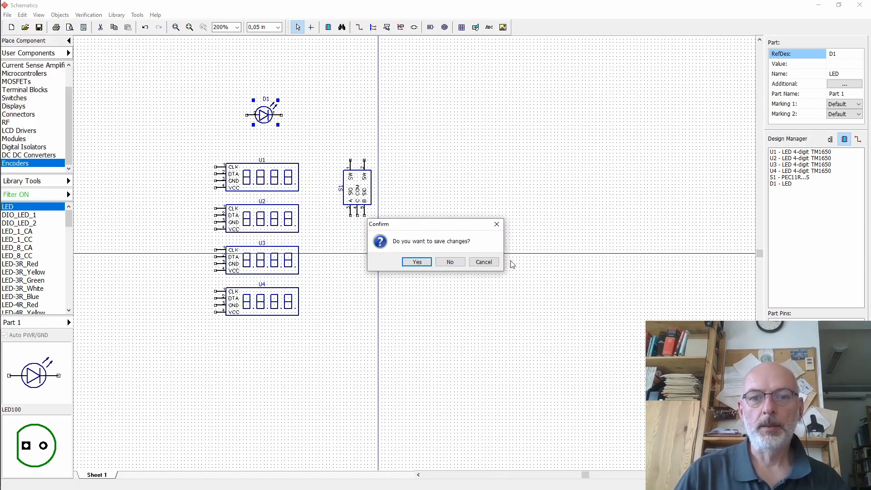
left_click(484, 262)
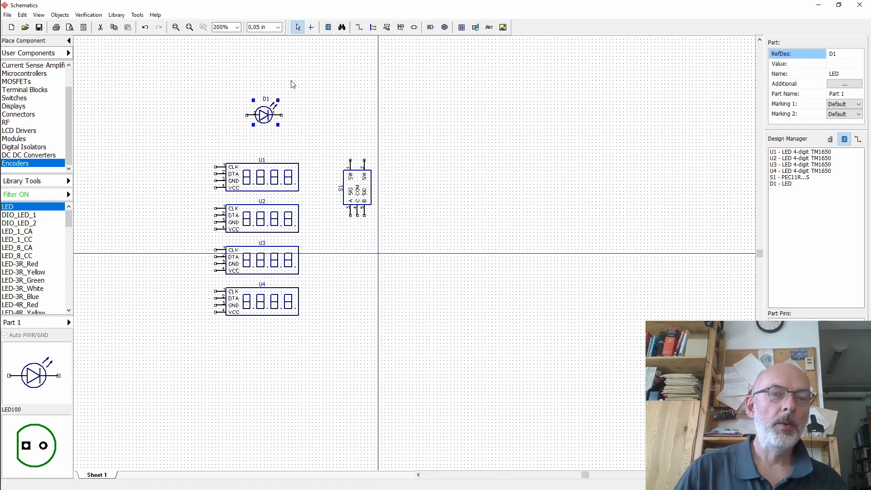
- Open the recent schematic Electronic_Load_v1.dch in a second Schematic window from the Start menu
mouse_move(2, 68)
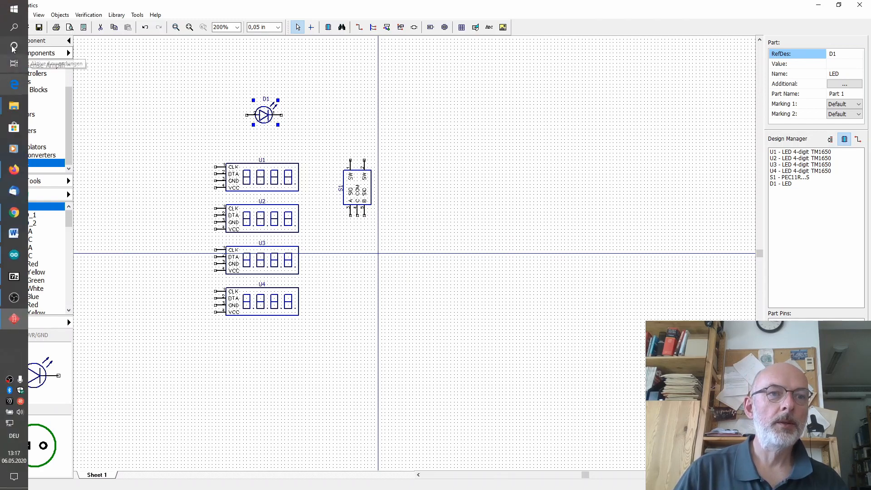
left_click(14, 9)
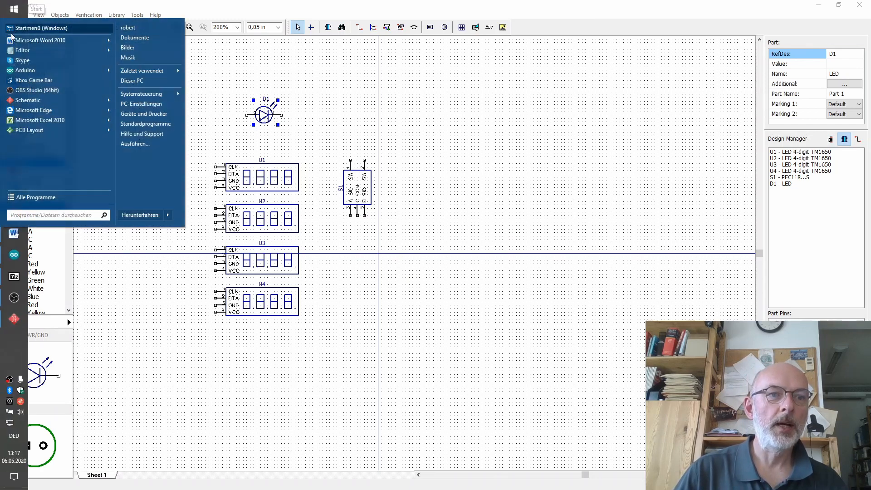
mouse_move(63, 101)
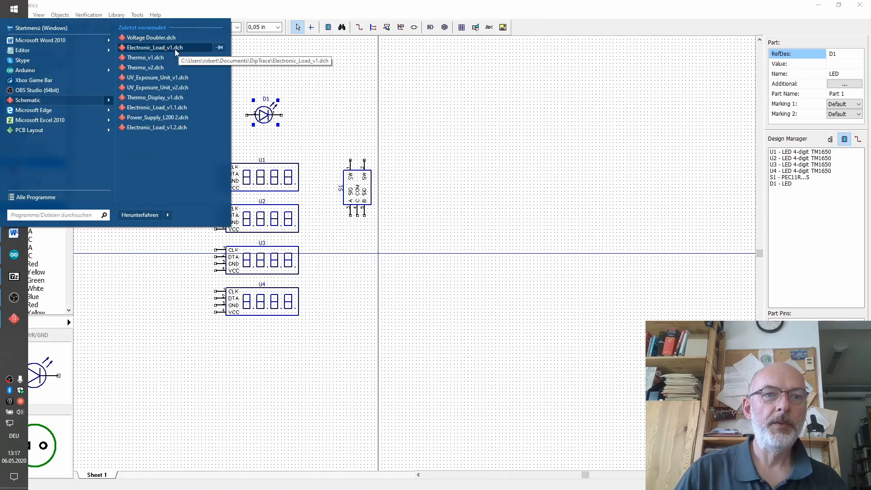
left_click(175, 49)
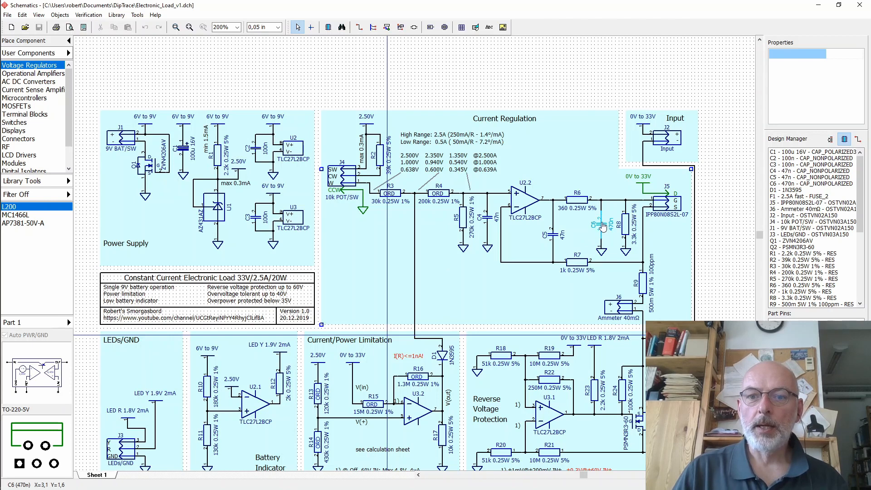
- Select capacitor C5 and resistor R6 in the Current Regulation section and copy them
left_click(554, 237)
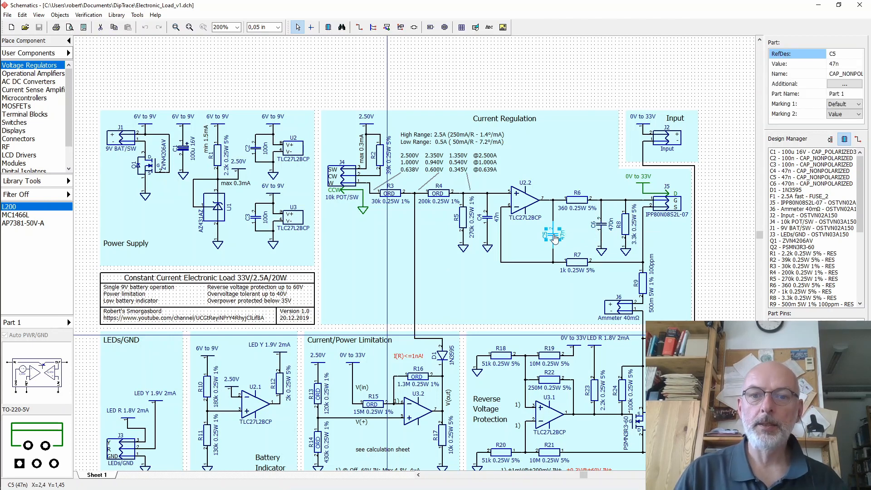
left_click(577, 203, "ctrl")
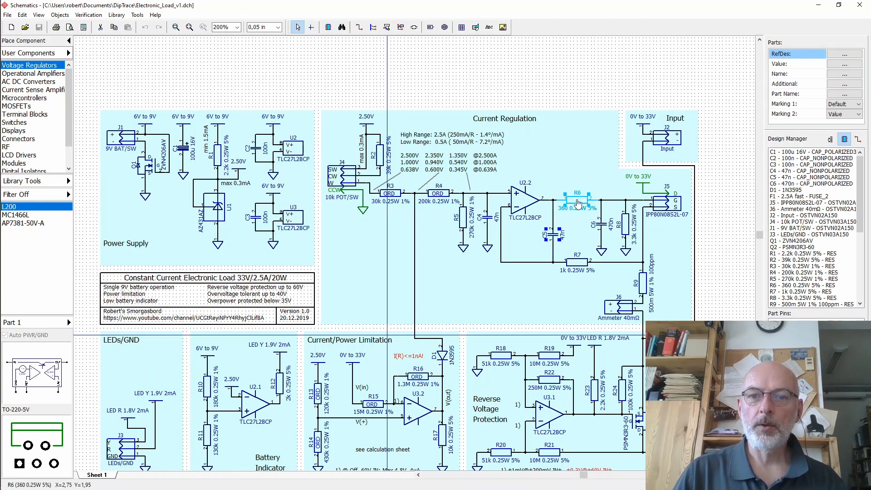
right_click(578, 202)
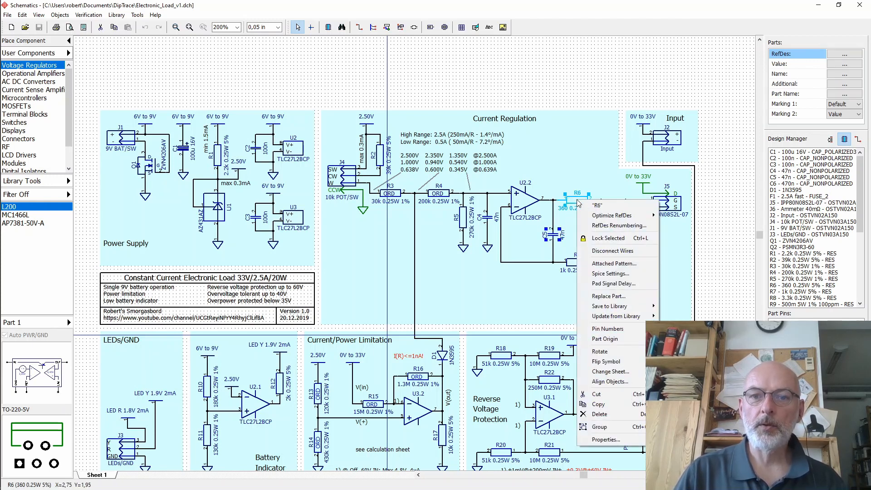
left_click(608, 406)
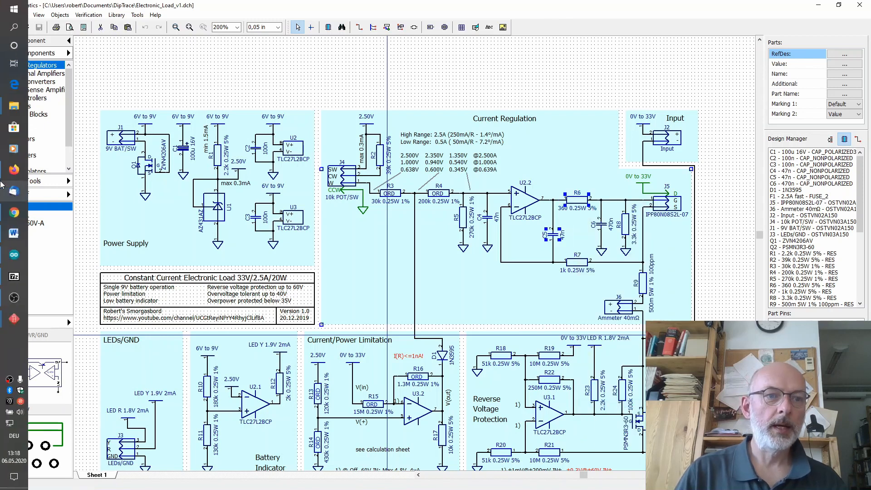
- Switch back to the display schematic and paste the copied resistor and capacitor to the right of the encoder
mouse_move(8, 216)
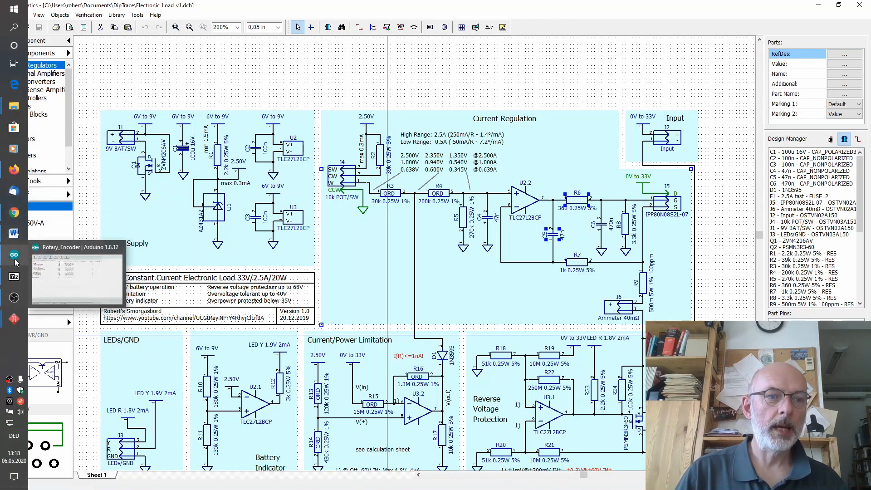
mouse_move(13, 318)
left_click(66, 303)
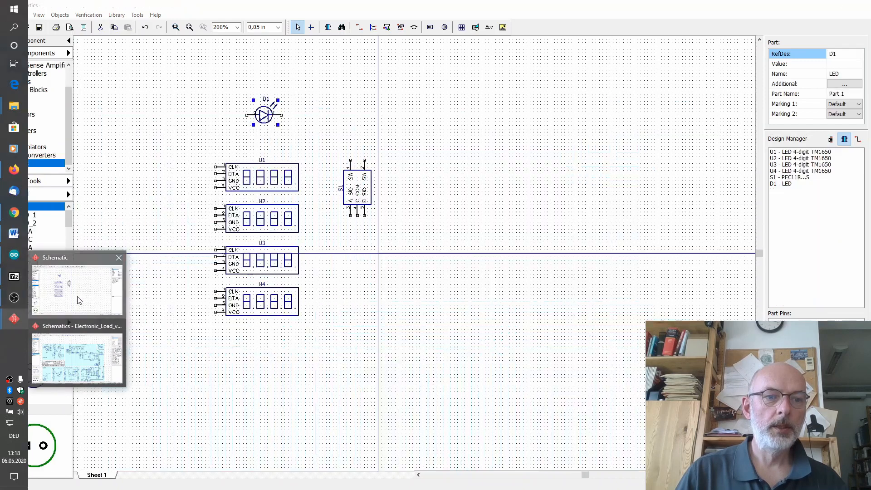
left_click(494, 165)
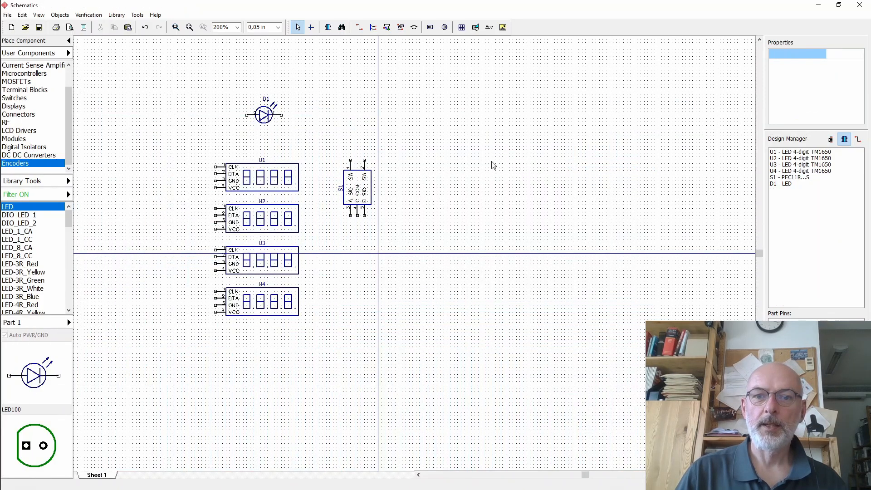
right_click(488, 161)
left_click(498, 164)
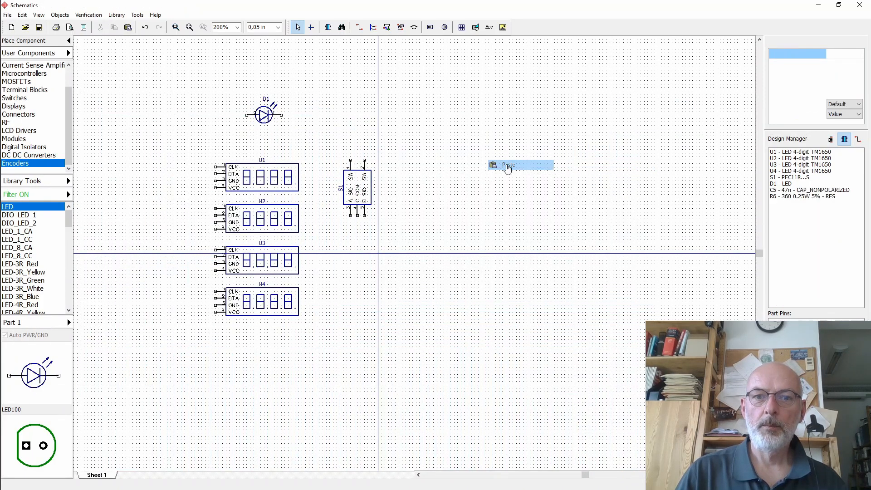
left_click(515, 166)
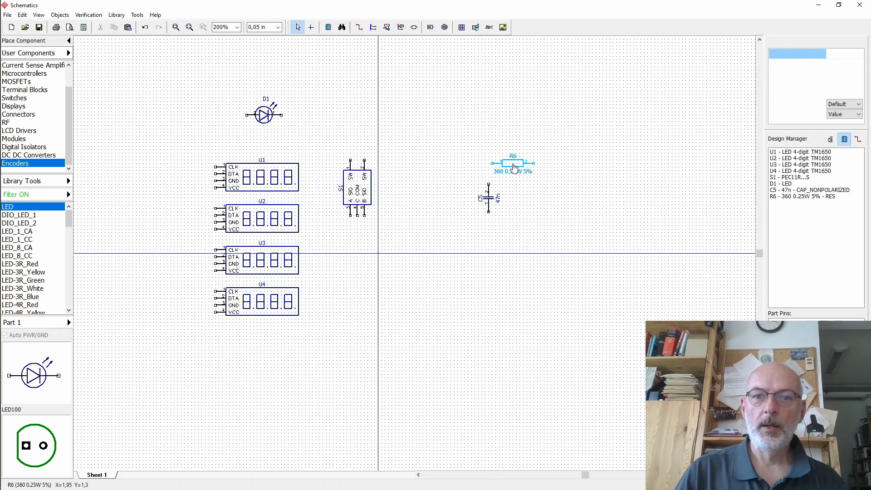
- Rename the pasted resistor's RefDes to R1
double_click(845, 56)
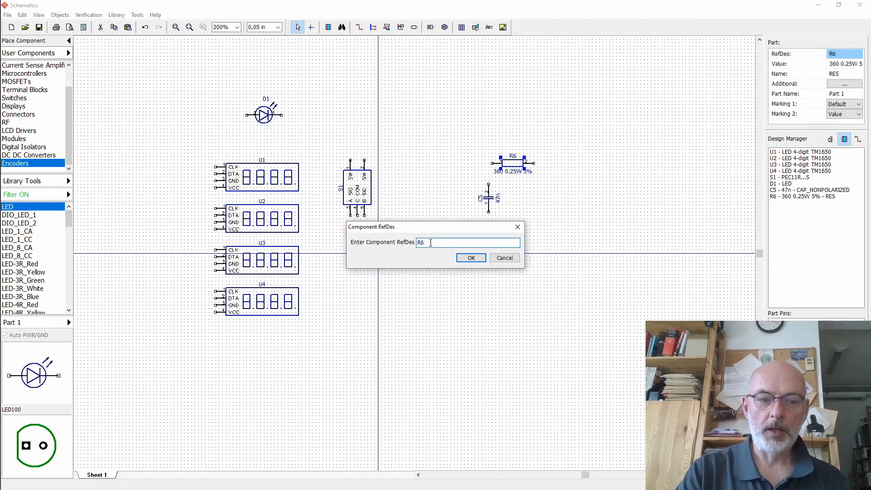
type("R1")
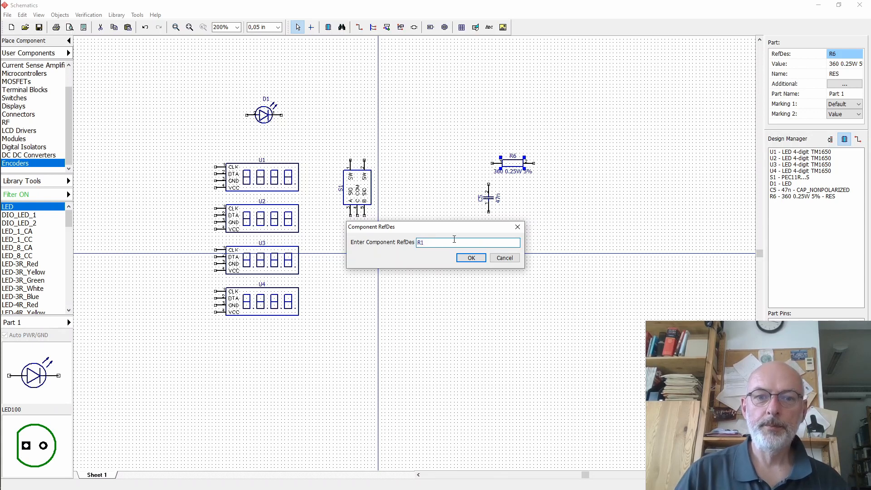
left_click(471, 257)
- Change the pasted capacitor's RefDes to C1 in its component properties
left_click(493, 201)
double_click(492, 200)
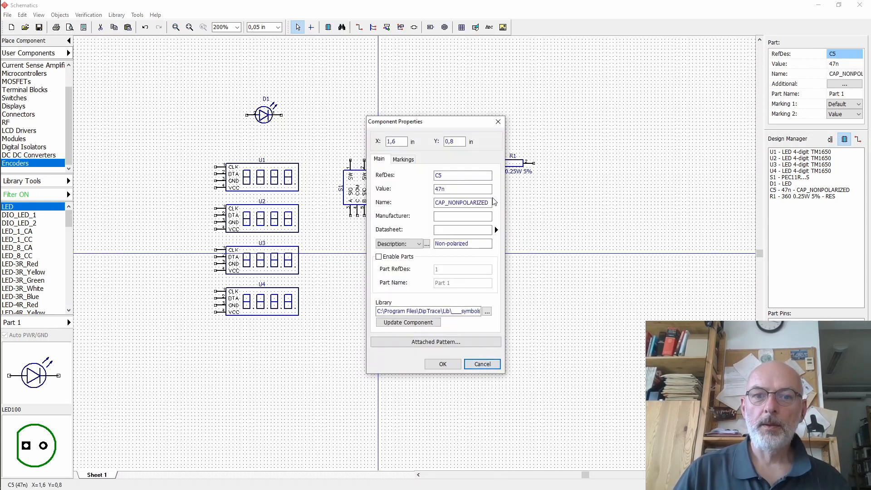
left_click(461, 174)
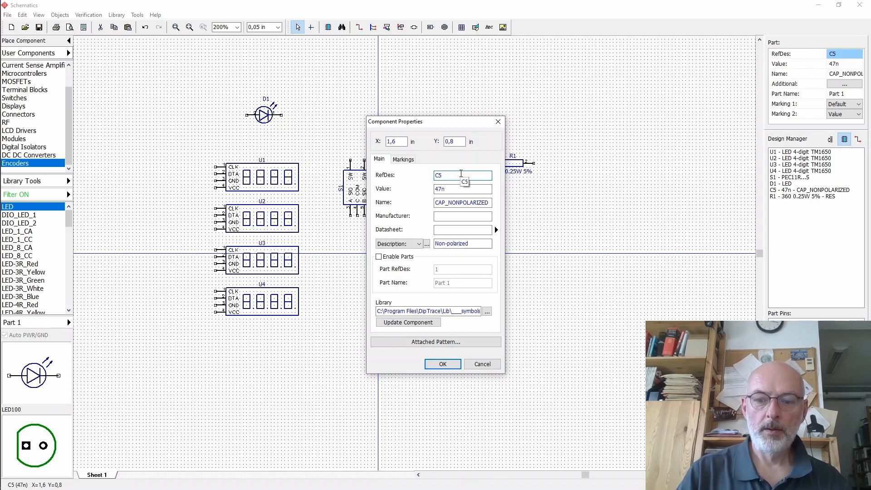
key("BackSpace")
type("1")
key("Return")
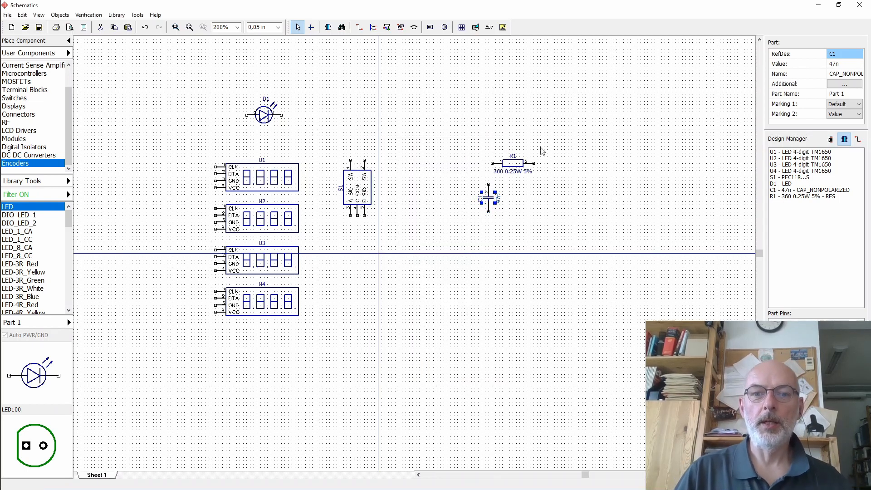
- Open capacitor C1's attached pattern from its properties, examine it, and close both dialogs
left_click(509, 124)
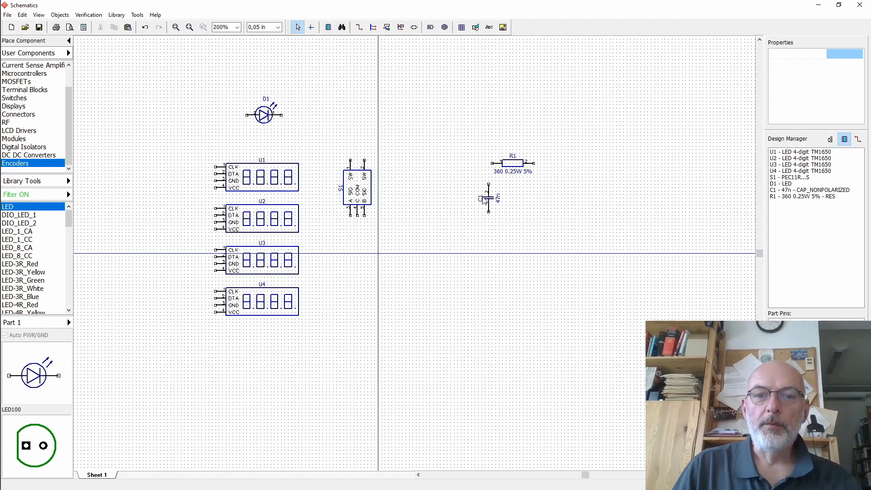
left_click(486, 198)
right_click(486, 197)
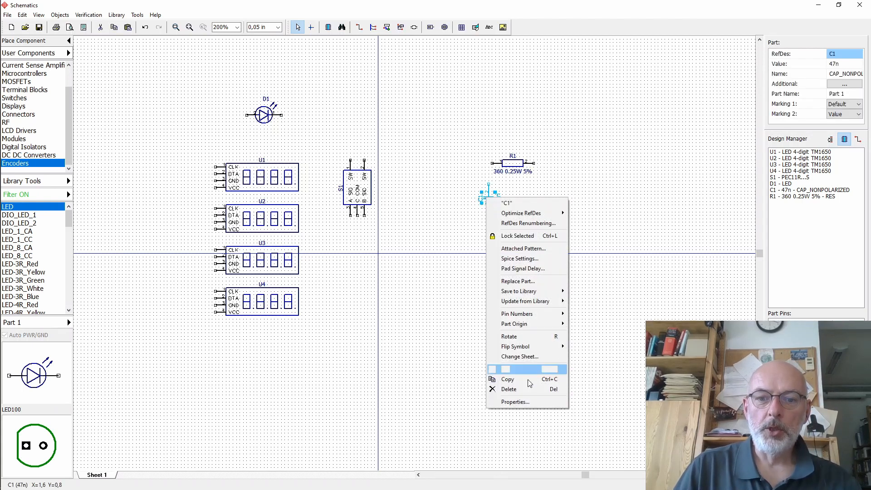
left_click(531, 401)
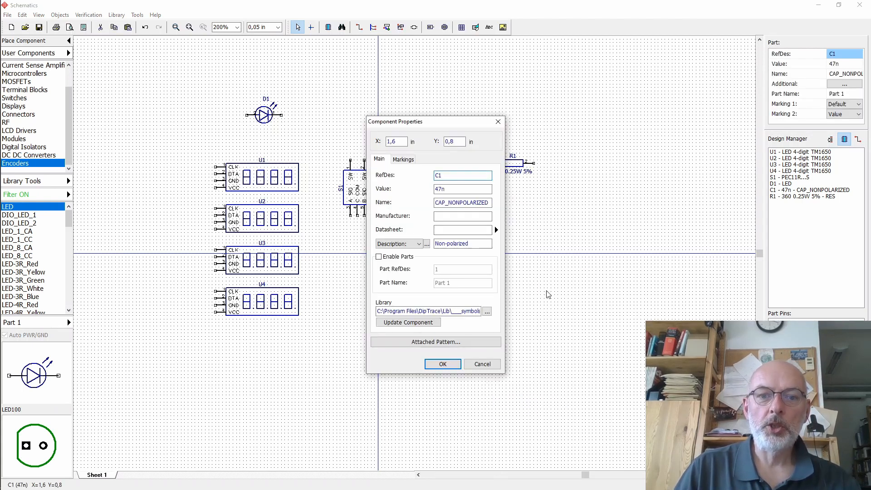
left_click(446, 342)
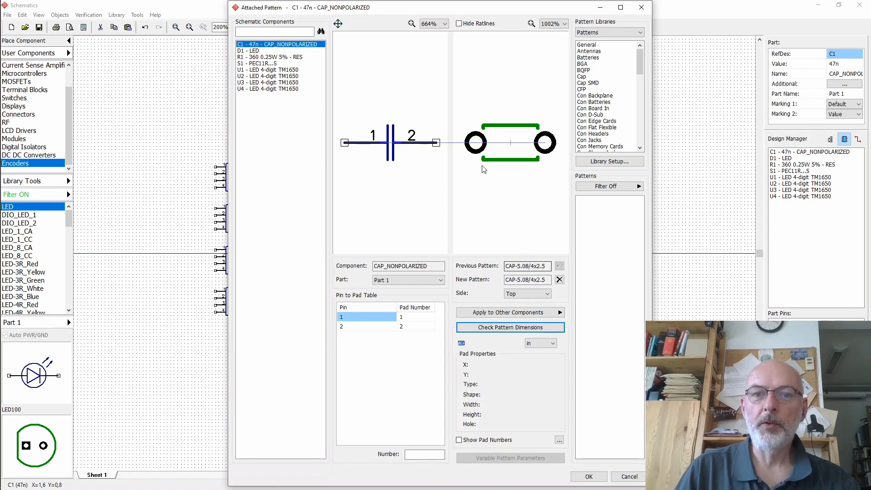
mouse_move(542, 145)
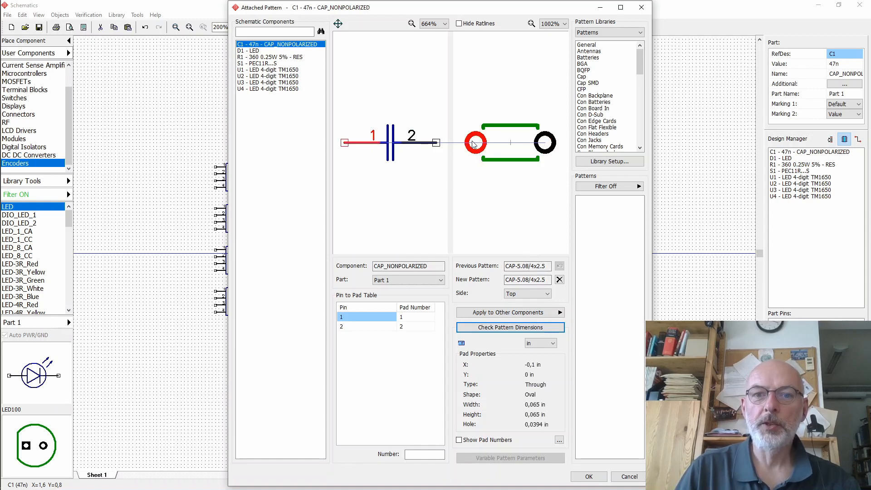
left_click(634, 479)
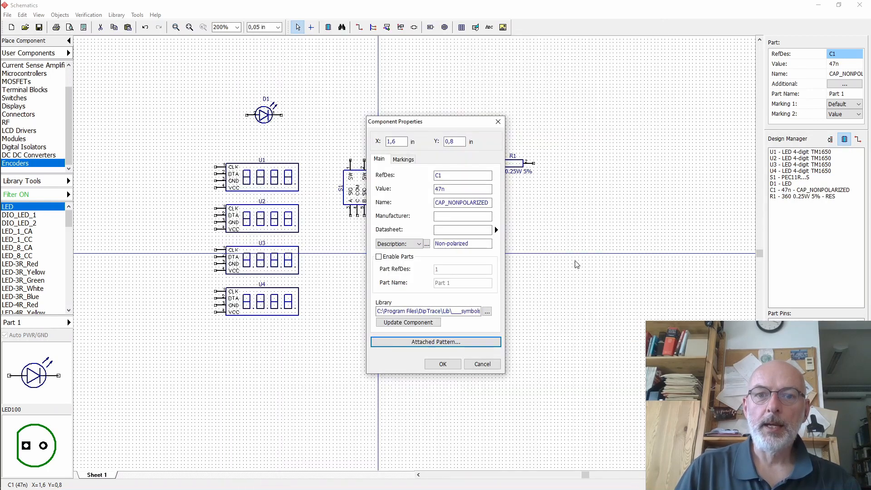
left_click(483, 362)
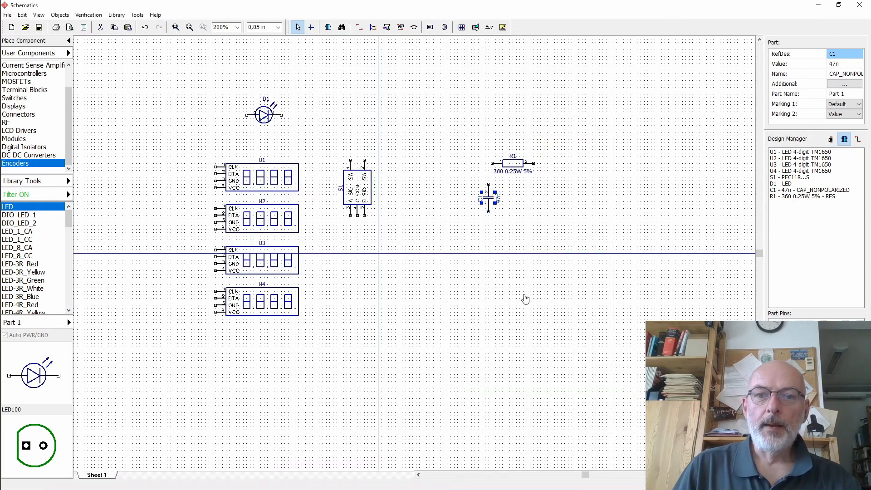
- Open resistor R1's properties, view its attached pattern, and close the pattern window
right_click(514, 166)
left_click(551, 365)
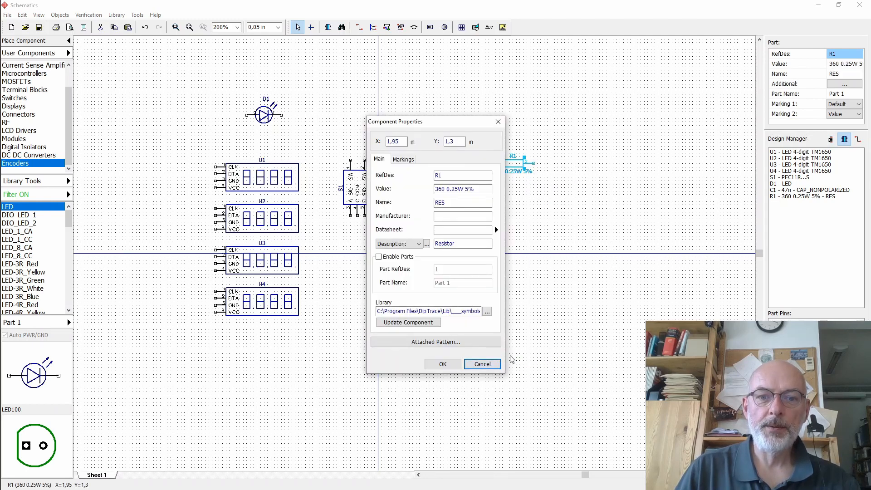
left_click(431, 342)
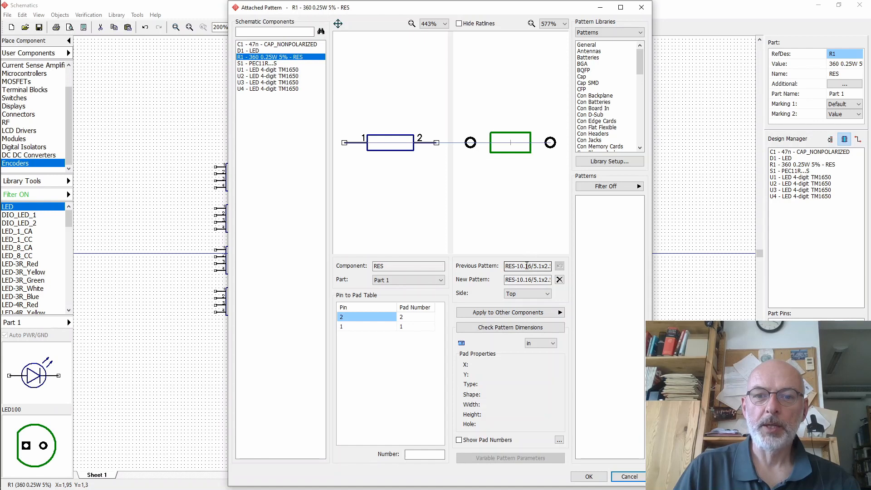
left_click(629, 476)
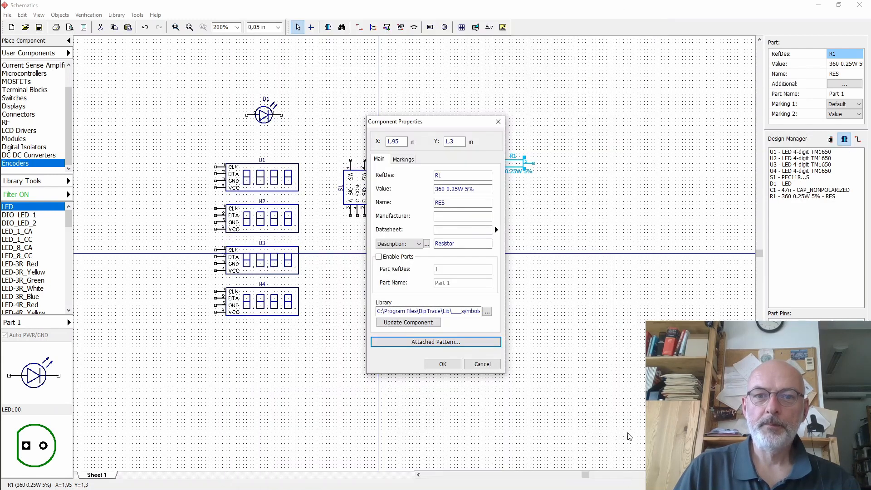
- Close the properties dialog and duplicate resistor R1 into five copies spread above and to the right of it
left_click(482, 365)
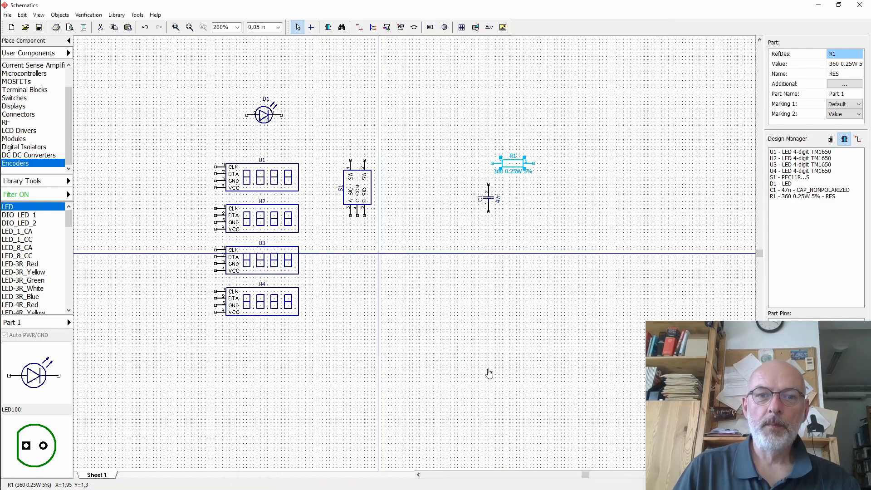
left_click(488, 372)
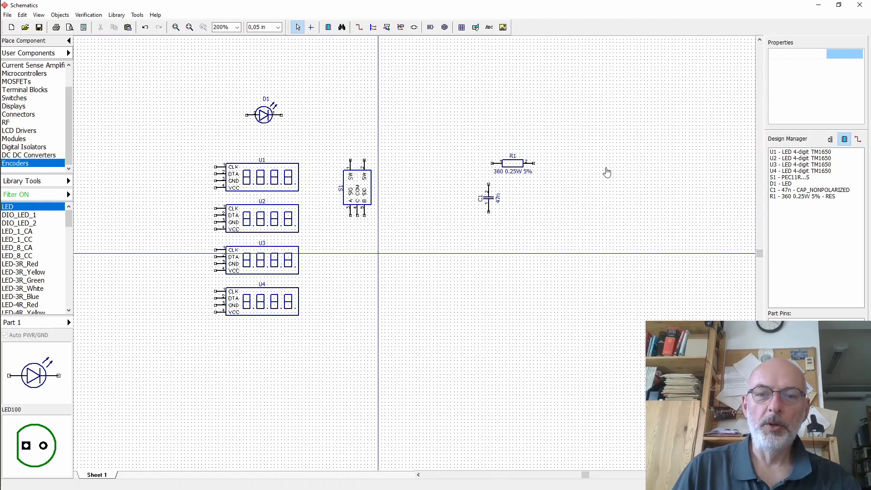
left_click(516, 170)
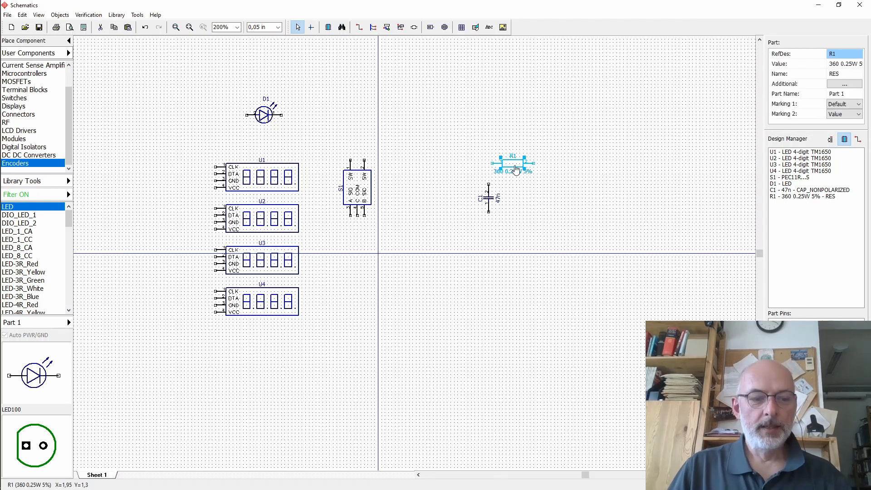
key("ctrl+d")
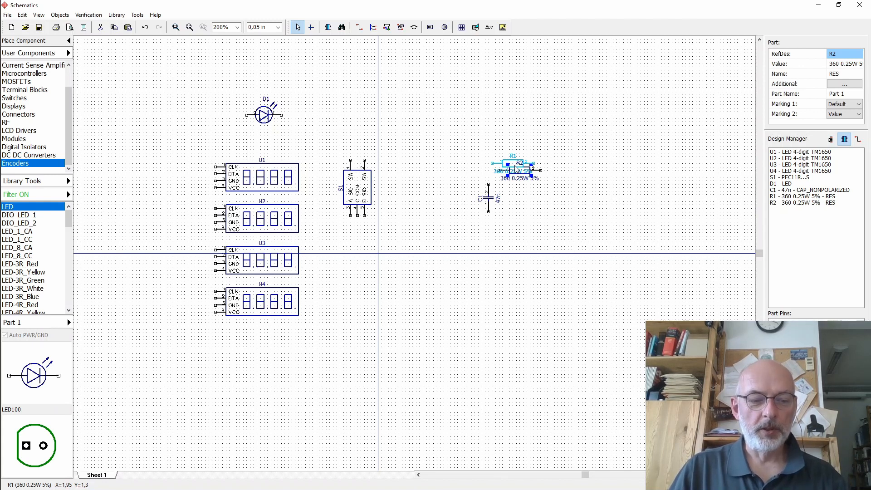
key("ctrl+d")
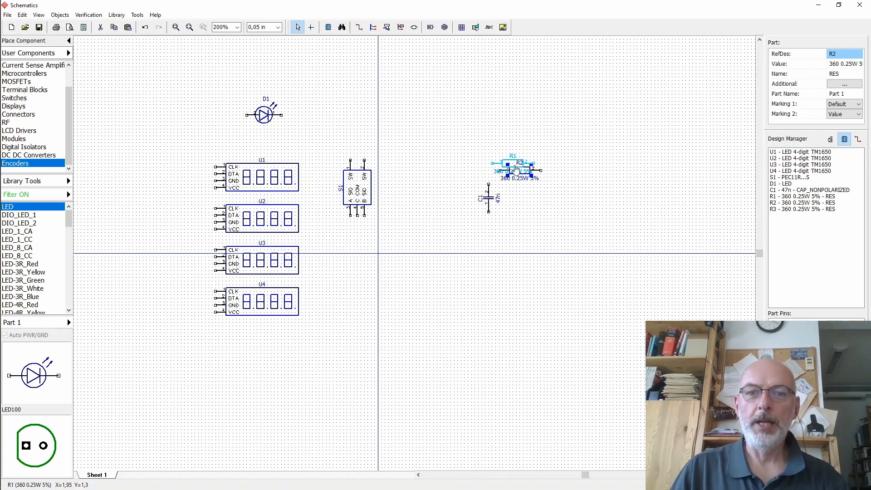
key("ctrl+v")
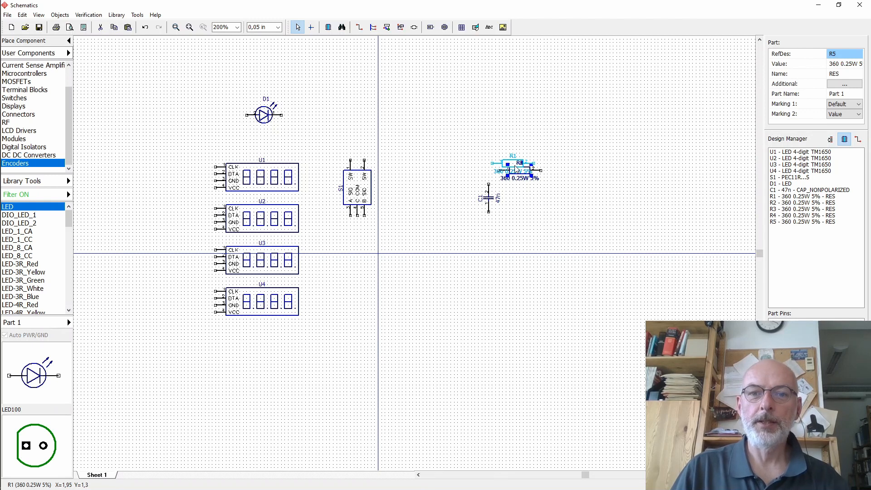
left_click_drag(521, 171, 517, 88)
left_click_drag(520, 171, 579, 94)
left_click_drag(520, 170, 600, 136)
left_click_drag(520, 170, 631, 219)
key("ctrl+v")
- Copy capacitor C1 three times and place the copies beside and below it
left_click(488, 198)
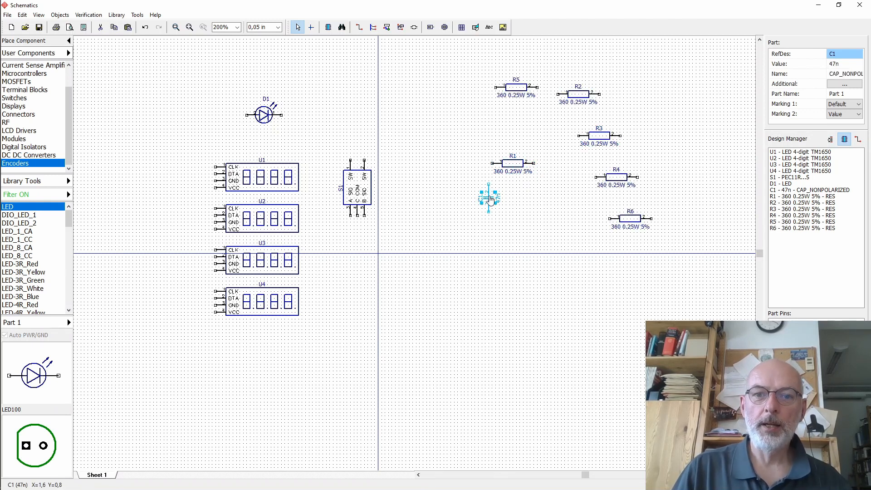
key("ctrl+c")
key("ctrl+v")
key("ctrl+v")
key("ctrl+v")
left_click_drag(496, 205, 561, 215)
left_click_drag(495, 205, 527, 271)
left_click_drag(496, 205, 486, 267)
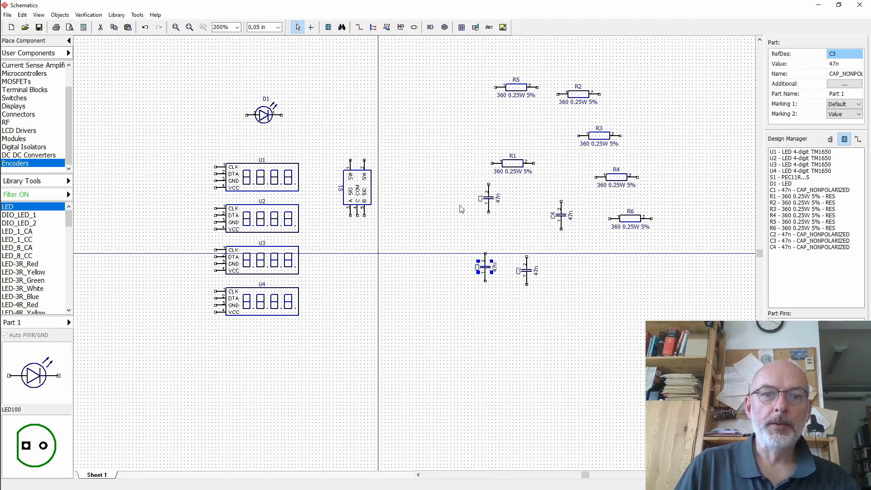
- Move the encoder S1 up and to the right
left_click_drag(360, 192, 409, 135)
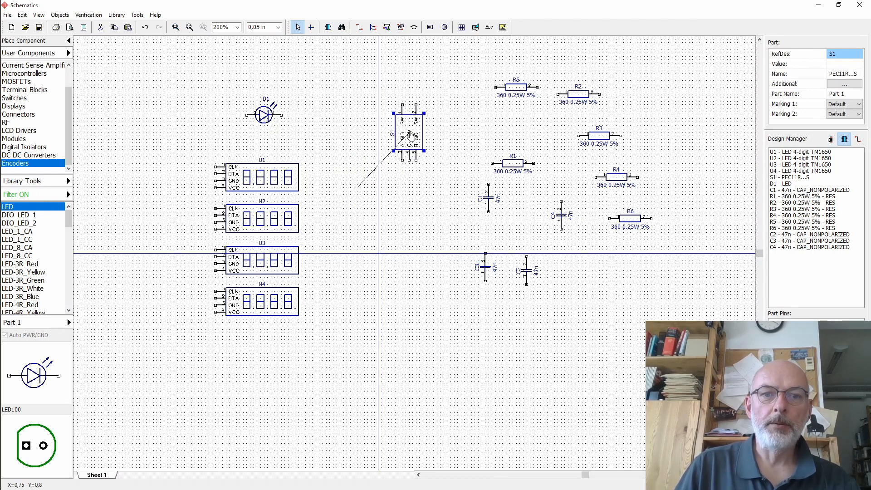
left_click(413, 185)
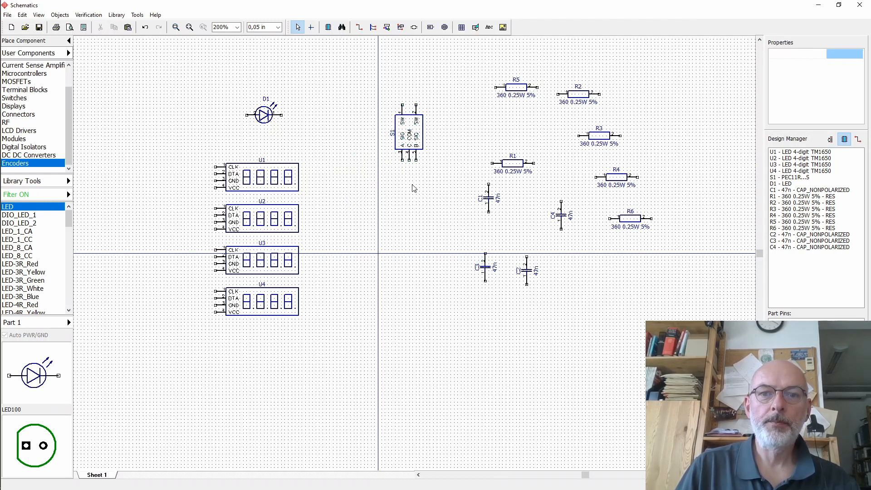
- Copy the 6V to 9V net port and a ground symbol from the Electronic_Load schematic into this schematic
mouse_move(6, 282)
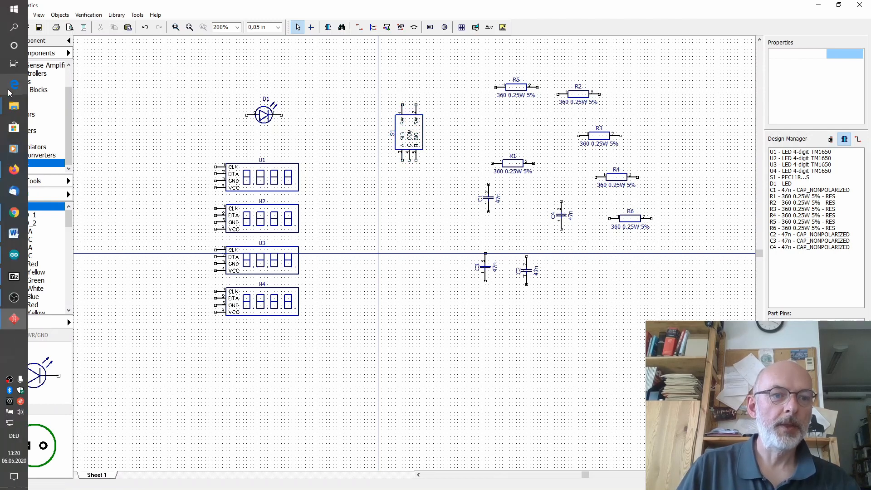
mouse_move(13, 297)
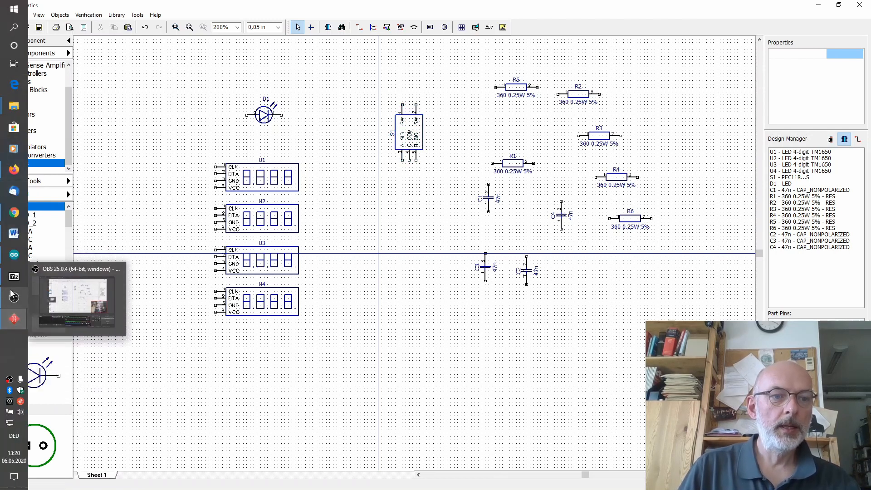
mouse_move(13, 318)
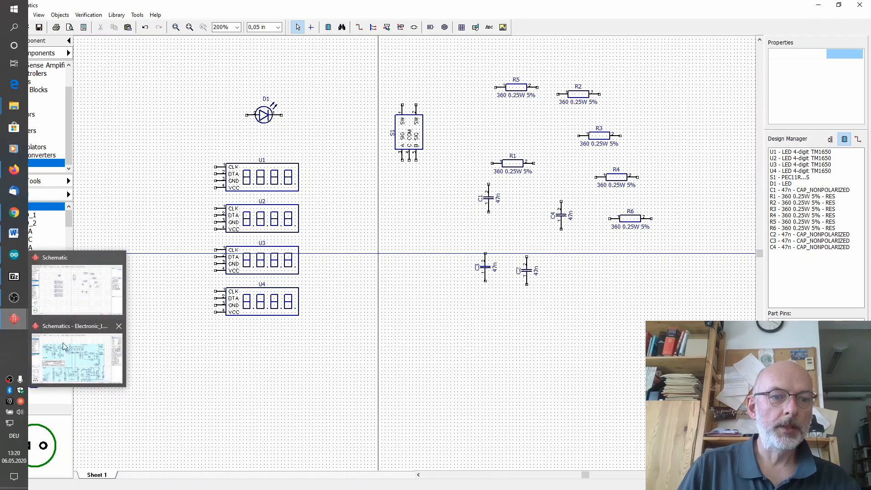
left_click(77, 356)
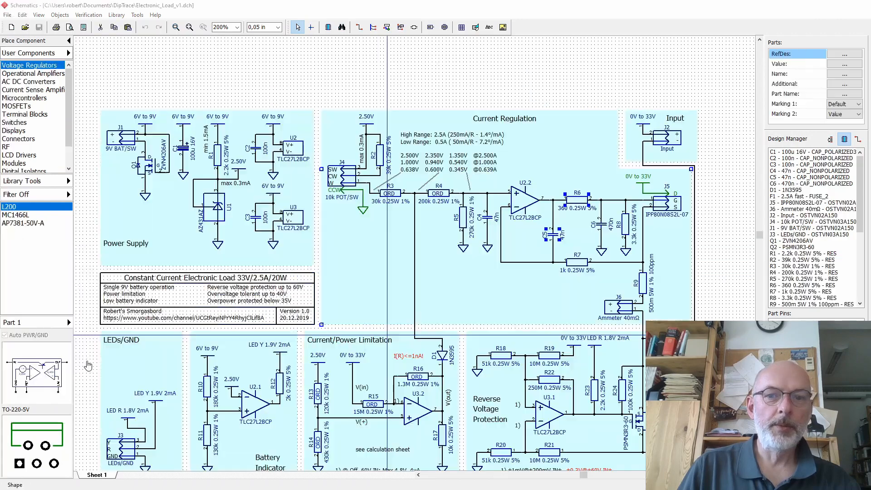
left_click(276, 125)
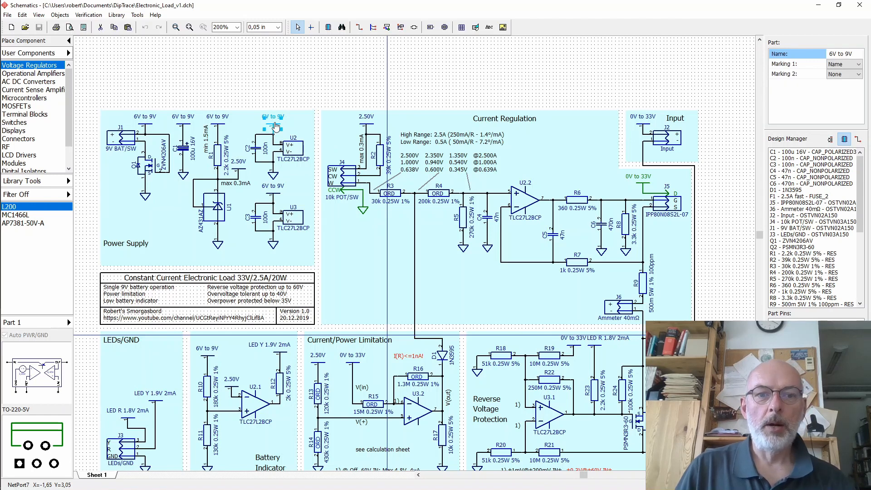
left_click(275, 247, "ctrl")
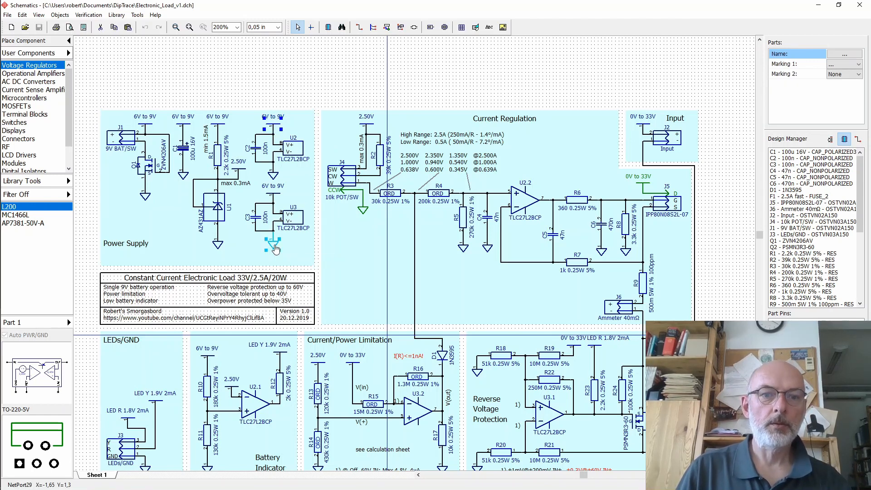
right_click(272, 126)
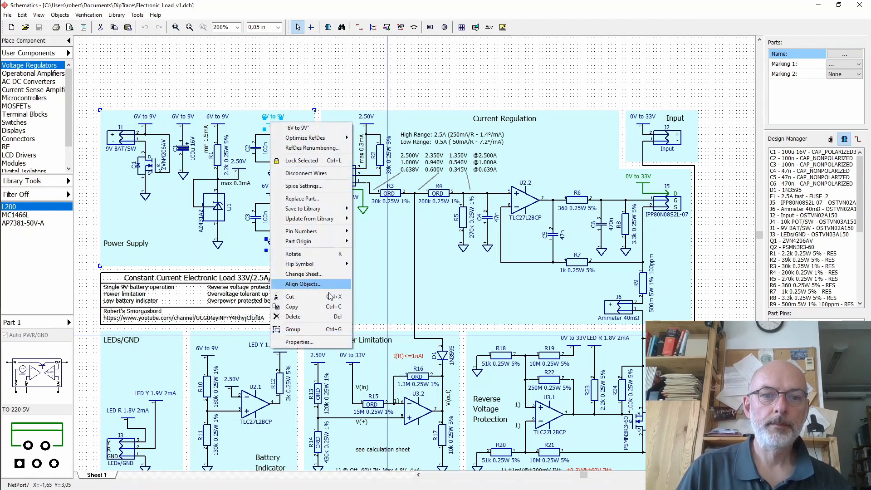
left_click(313, 308)
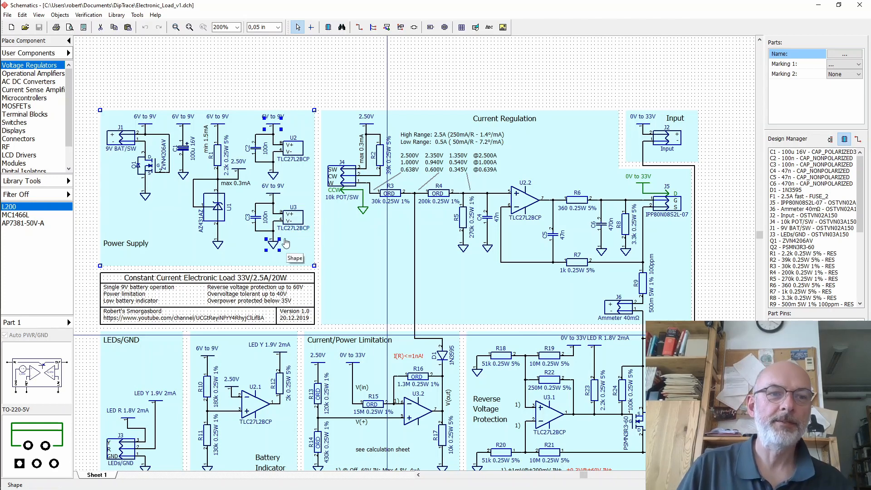
left_click(14, 319)
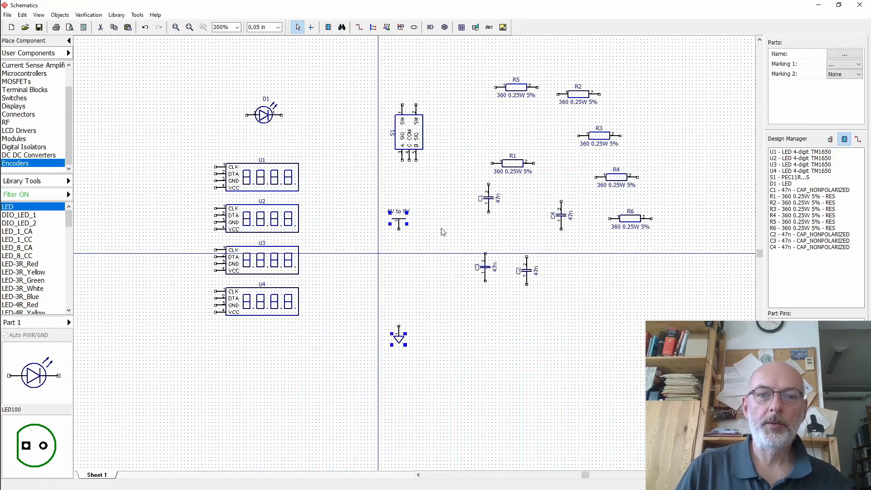
left_click(442, 232)
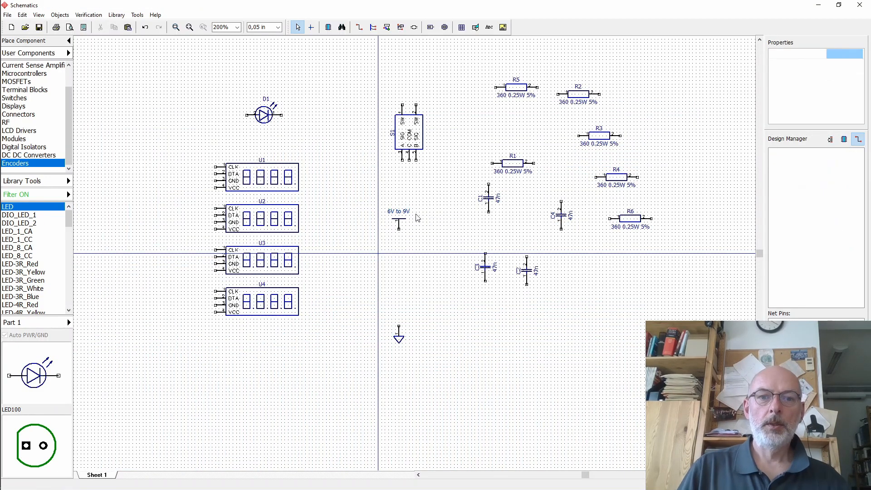
- Rename the pasted net port to 5V
left_click(399, 219)
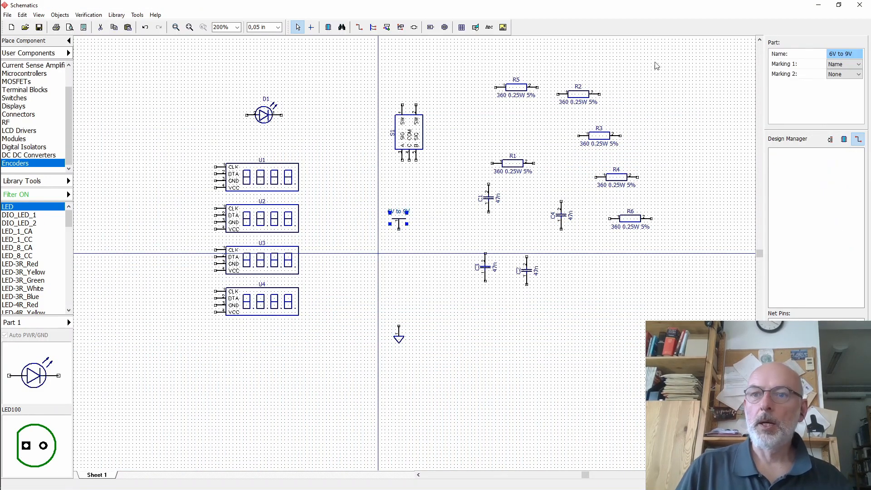
left_click(844, 54)
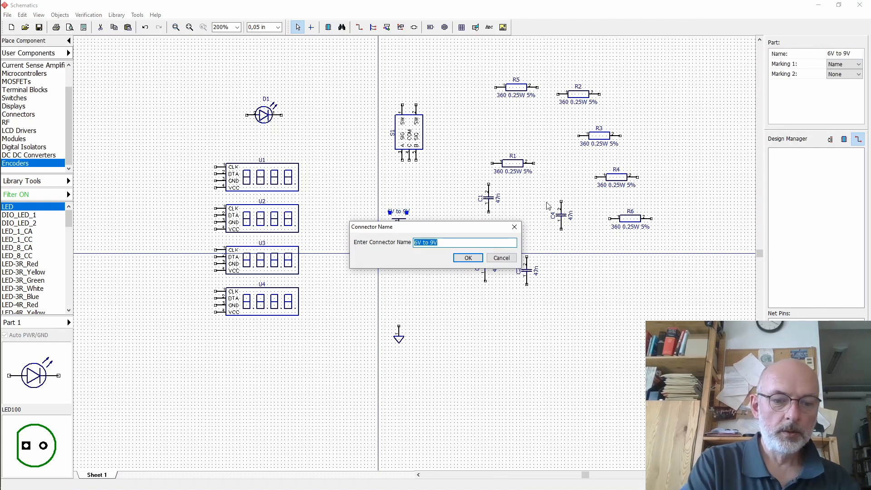
type("5V")
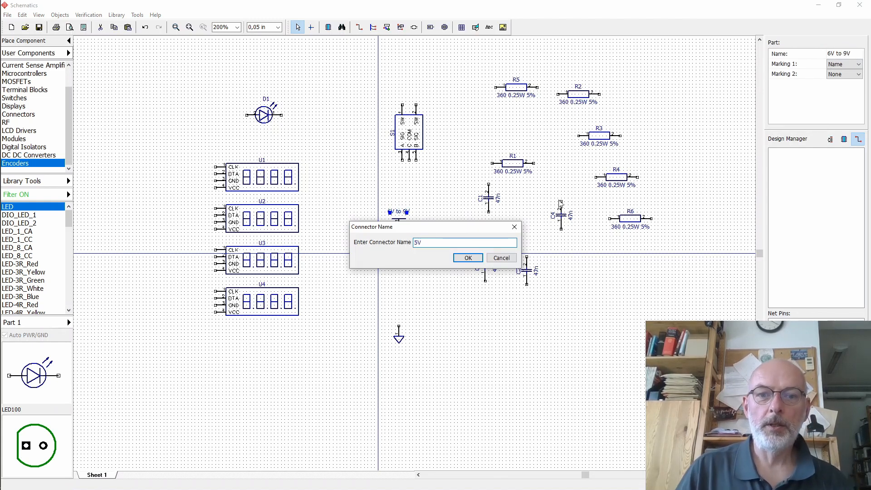
left_click(469, 258)
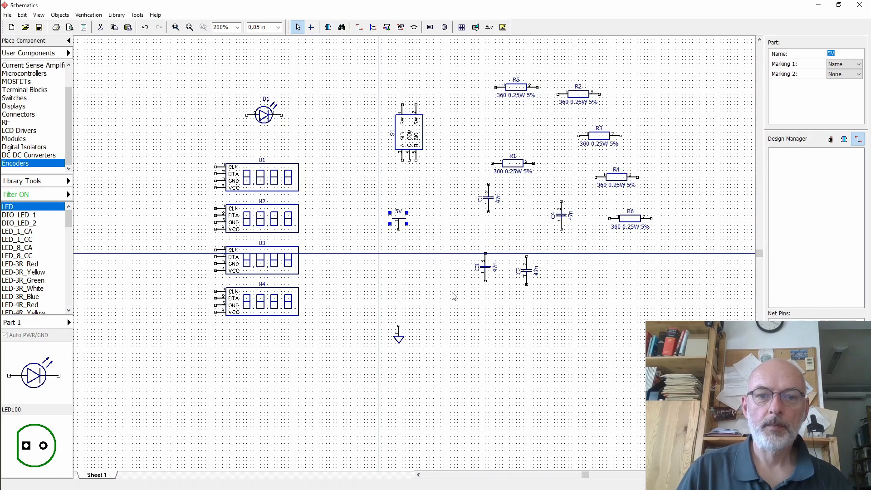
- Move the ground symbol under the encoder and paste a copy next to its upper pins
left_click(399, 342)
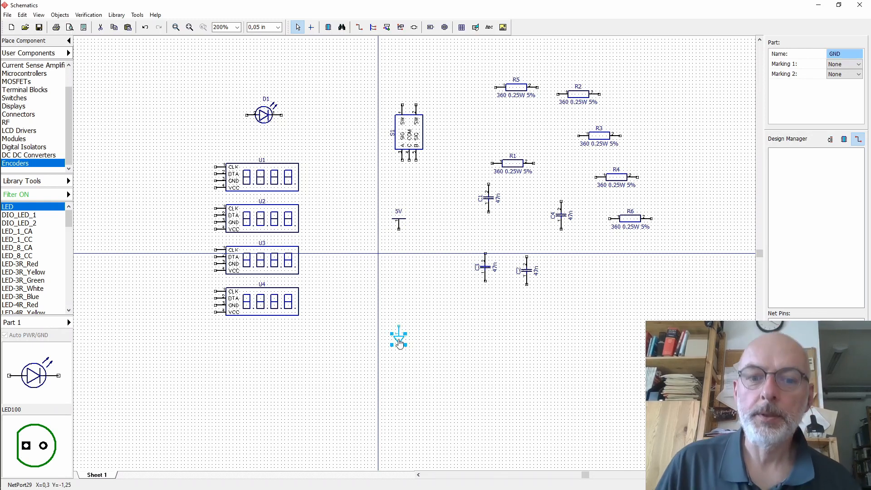
left_click(438, 218)
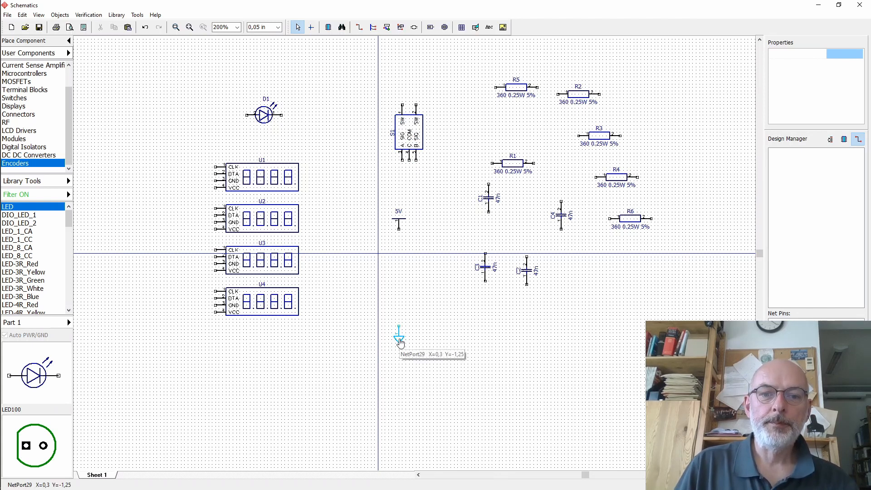
left_click_drag(398, 334, 409, 184)
left_click(439, 152)
key("ctrl+c")
key("ctrl+v")
left_click(448, 163)
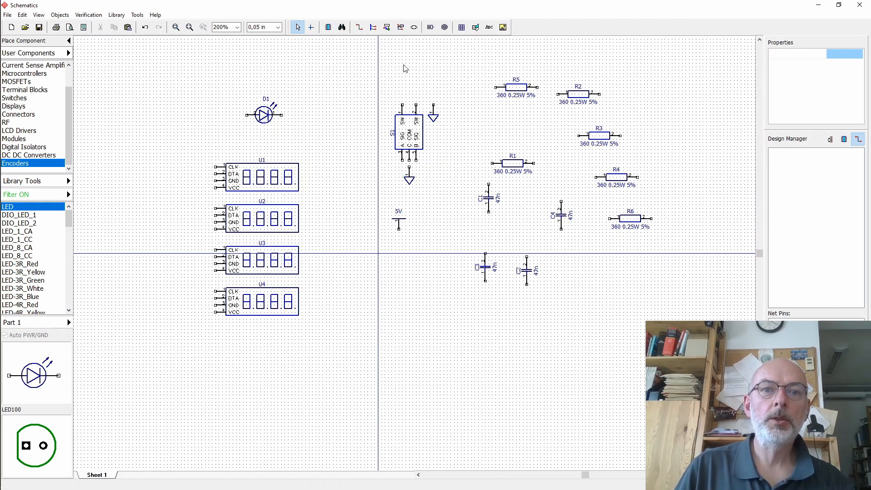
- Draw a wire from the encoder's upper pin to the copied ground symbol
left_click(359, 28)
left_click(416, 105)
left_click(433, 105)
left_click(298, 28)
- Attach the lower ground symbol directly to the encoder's bottom pin
left_click(400, 28)
left_click(409, 160)
left_click(409, 167)
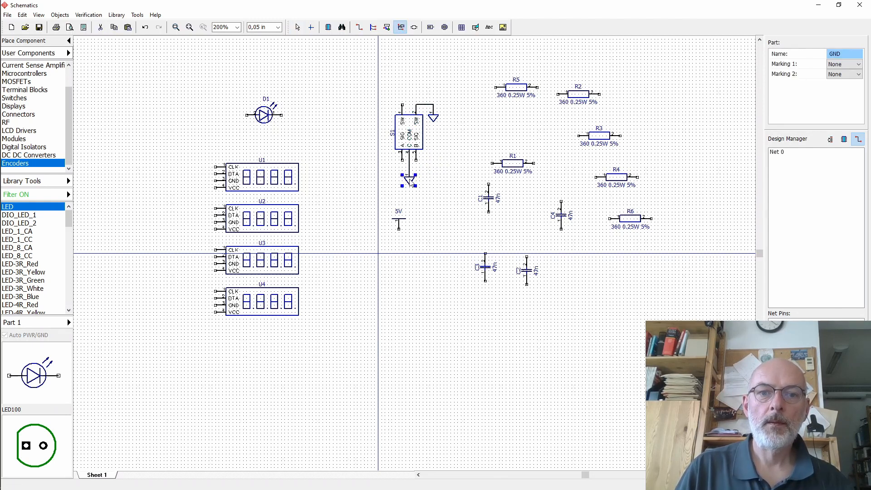
key("Escape")
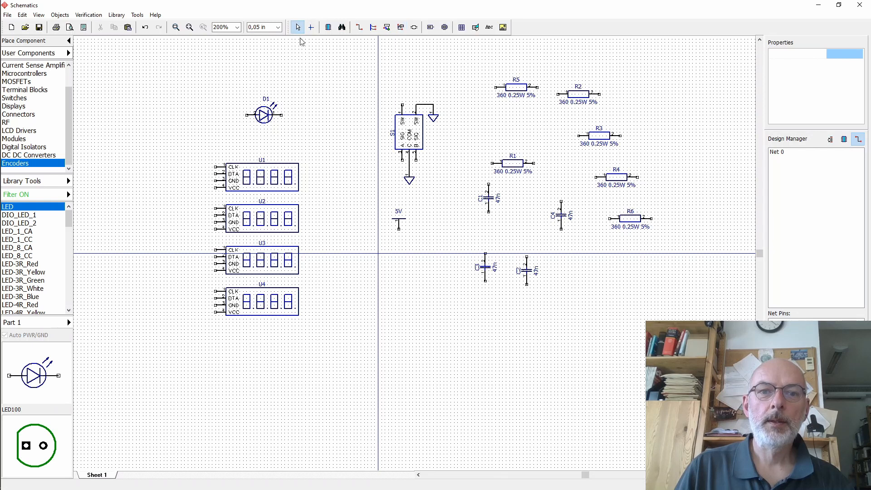
left_click(413, 180)
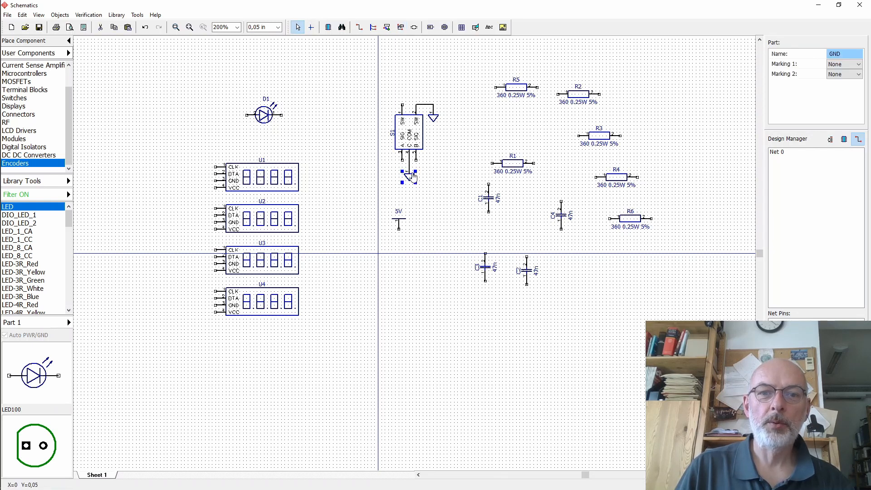
left_click_drag(414, 177, 414, 174)
left_click(455, 173)
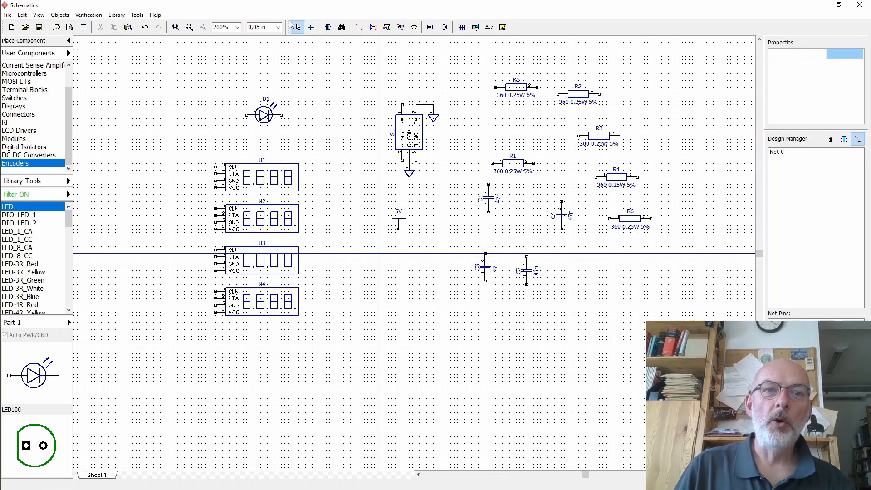
left_click(298, 27)
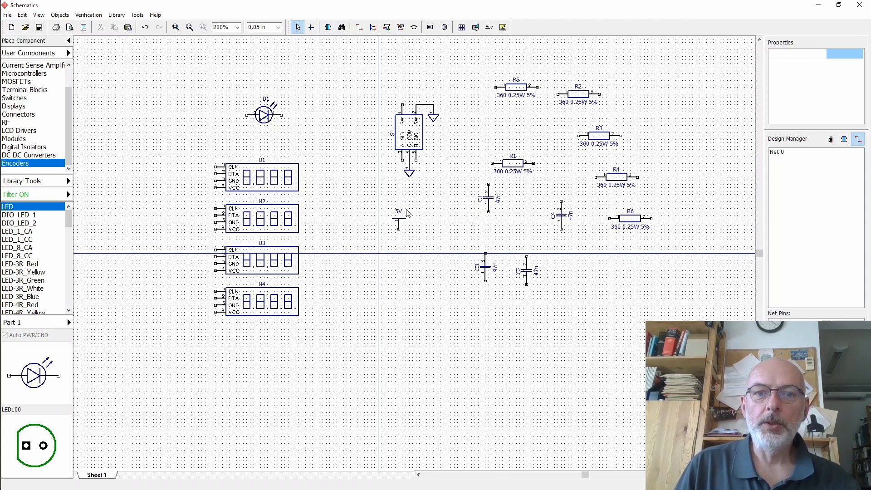
- Set resistor R5's value to 10k 0.25W 5% in its component properties
double_click(518, 92)
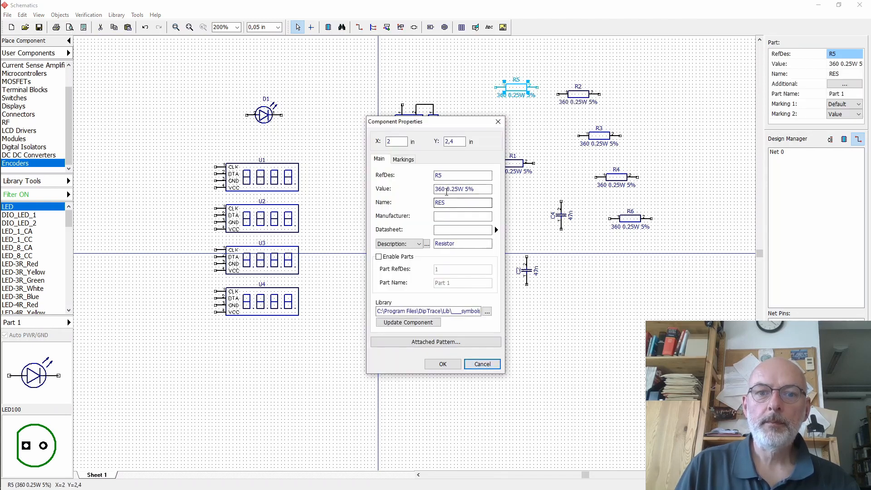
left_click(447, 190)
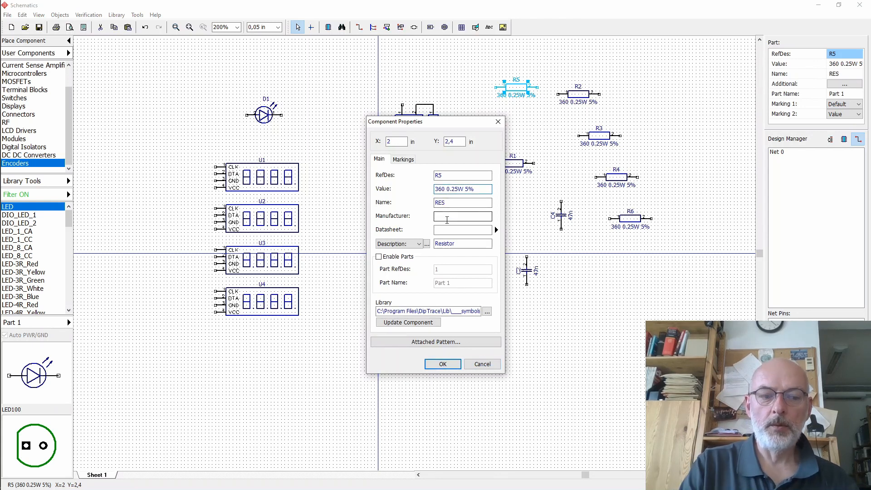
key("BackSpace")
key("BackSpace")
key("BackSpace")
type("10")
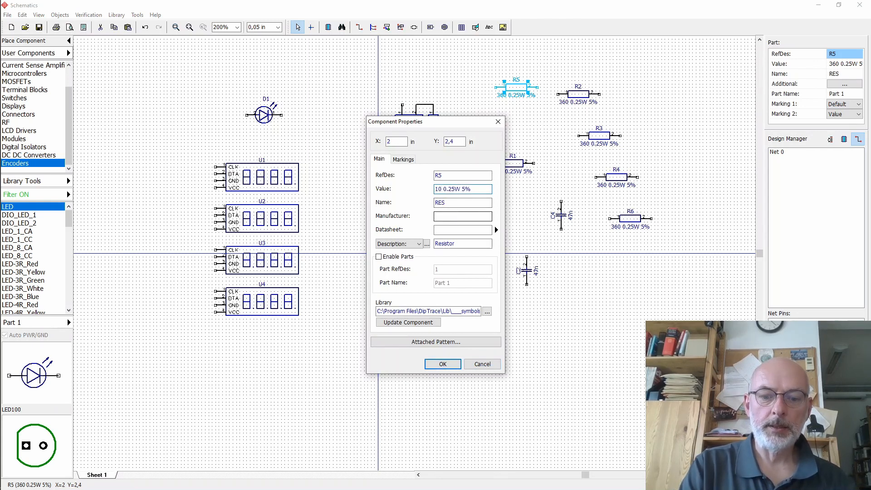
type("k")
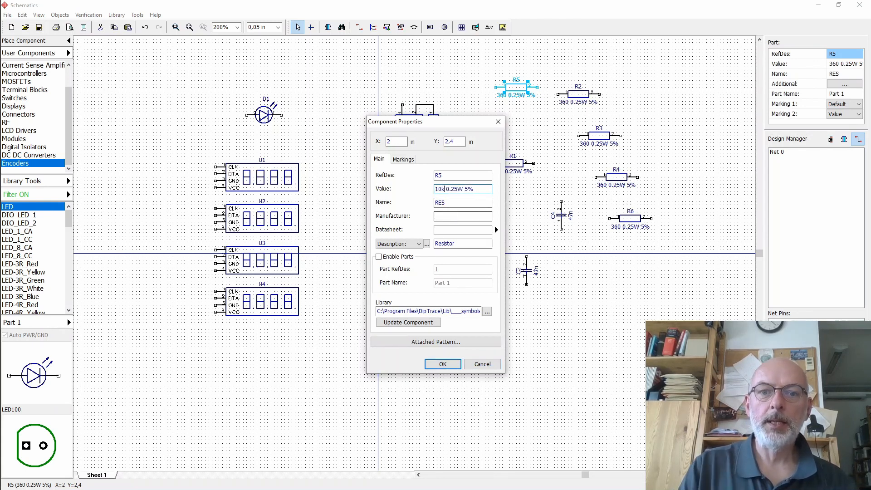
left_click(443, 364)
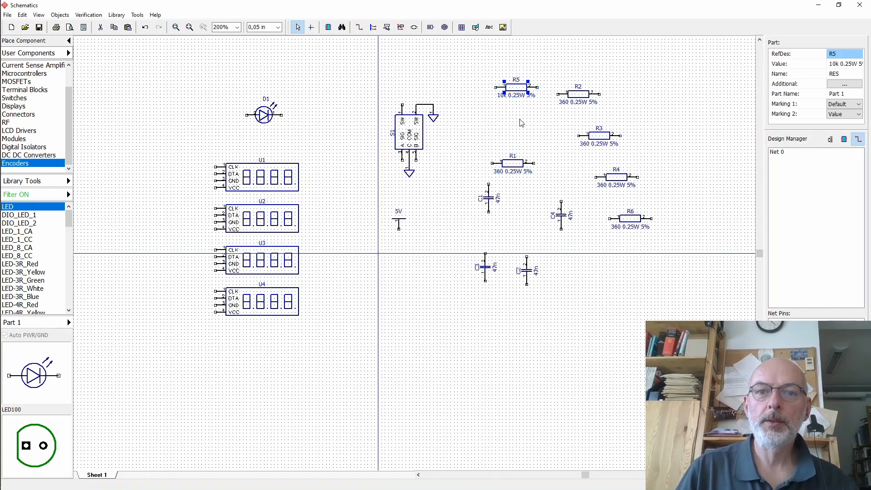
- Set resistor R1's value to 10k 0.25W 5%
double_click(512, 170)
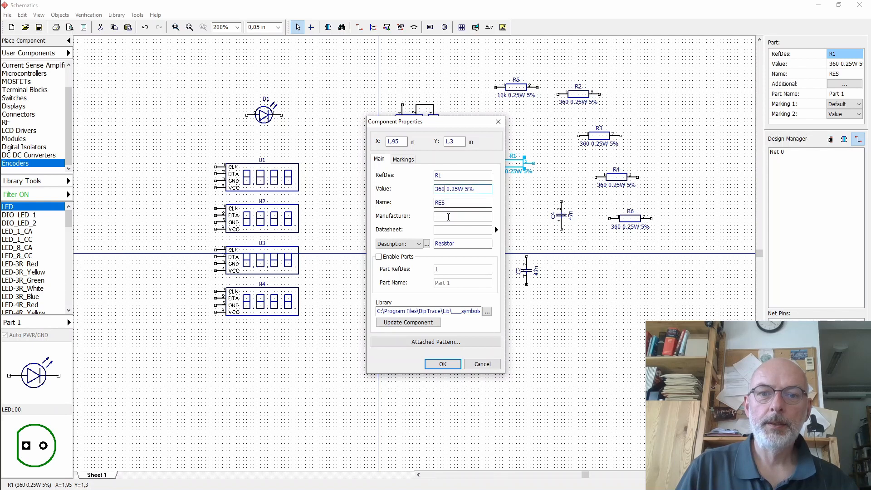
key("BackSpace")
key("BackSpace")
key("BackSpace")
type("10")
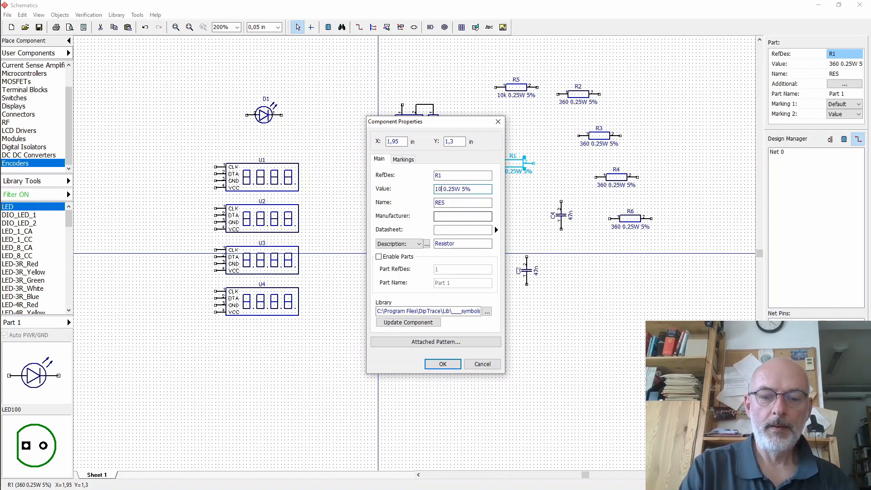
type("k")
key("Return")
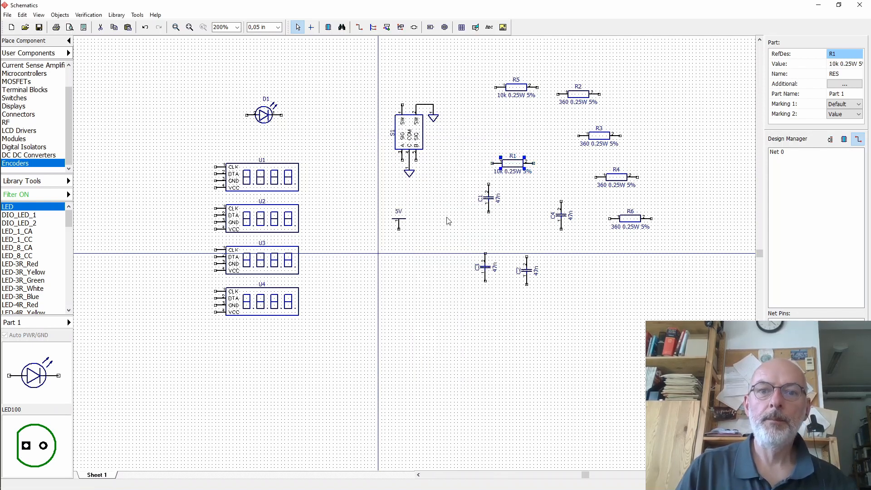
- Rotate resistor R1 vertical and place it just right of the encoder
left_click_drag(515, 169, 473, 167)
right_click(469, 159)
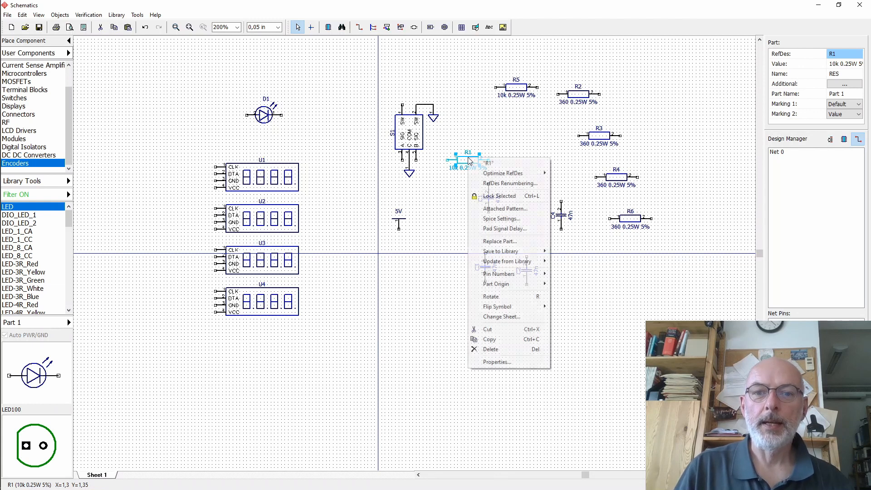
left_click(505, 296)
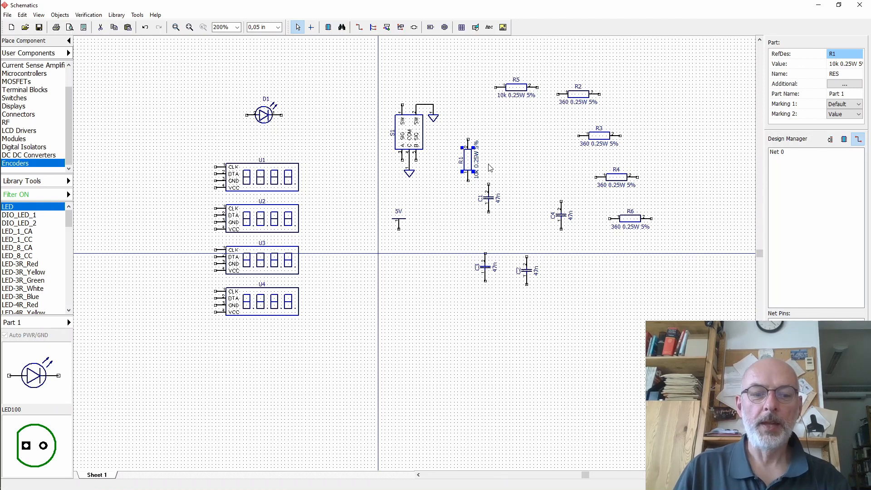
key("r")
key("r")
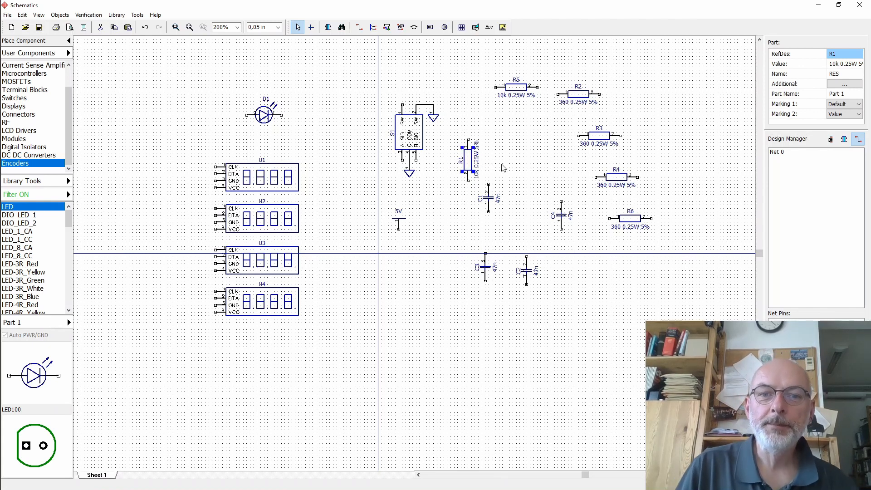
left_click_drag(467, 159, 447, 139)
left_click(528, 189)
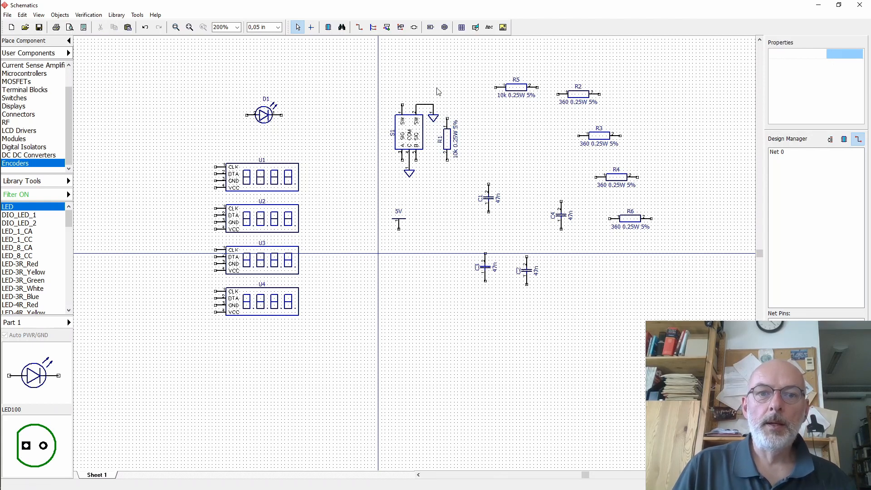
- Attach the 5V port to R1's top and wire the encoder's lower right pin to R1's bottom
left_click(398, 223)
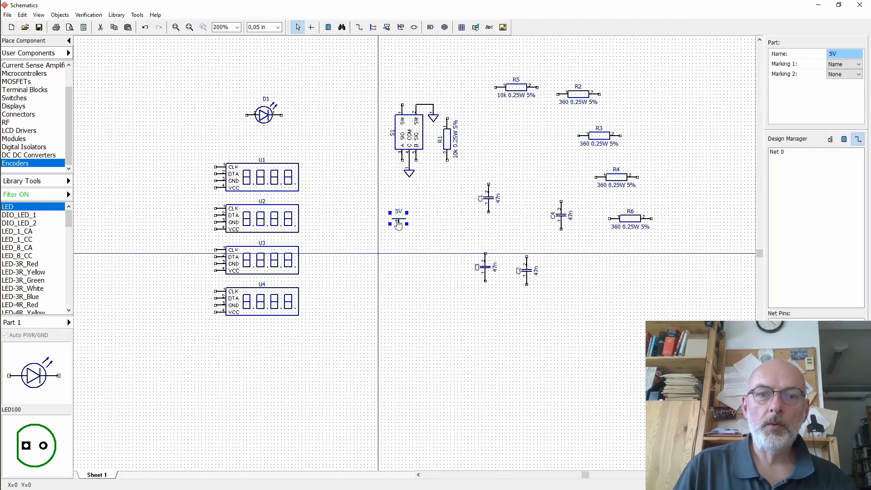
left_click_drag(398, 223, 447, 112)
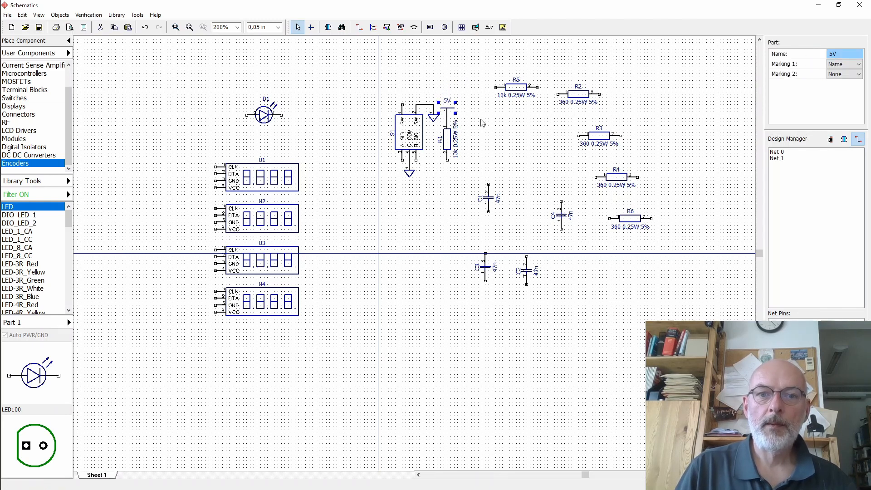
key("w")
left_click(416, 159)
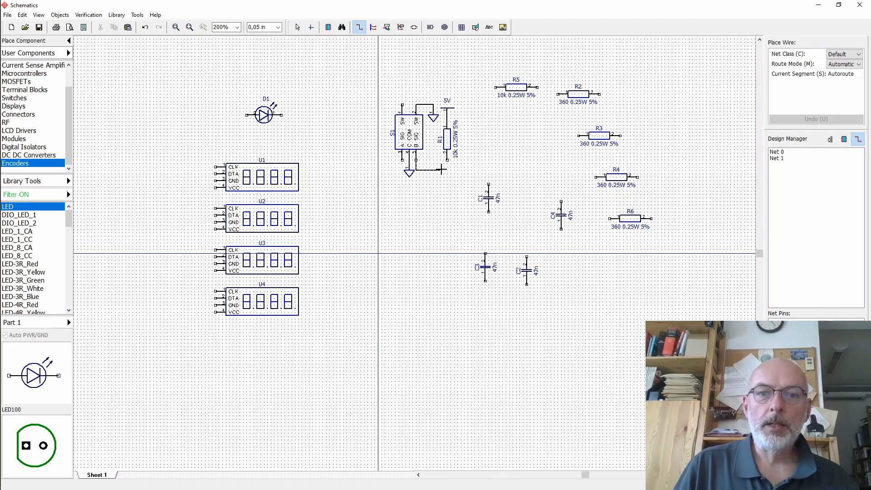
left_click(447, 159)
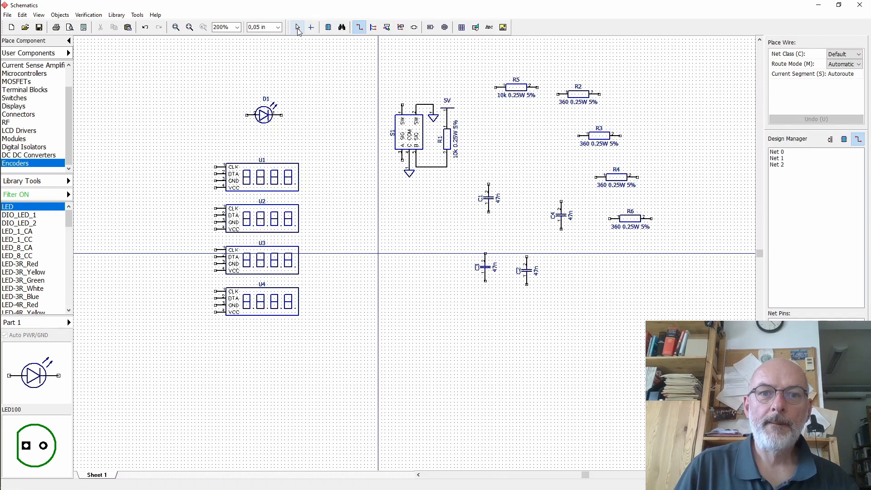
left_click(298, 27)
left_click(437, 167)
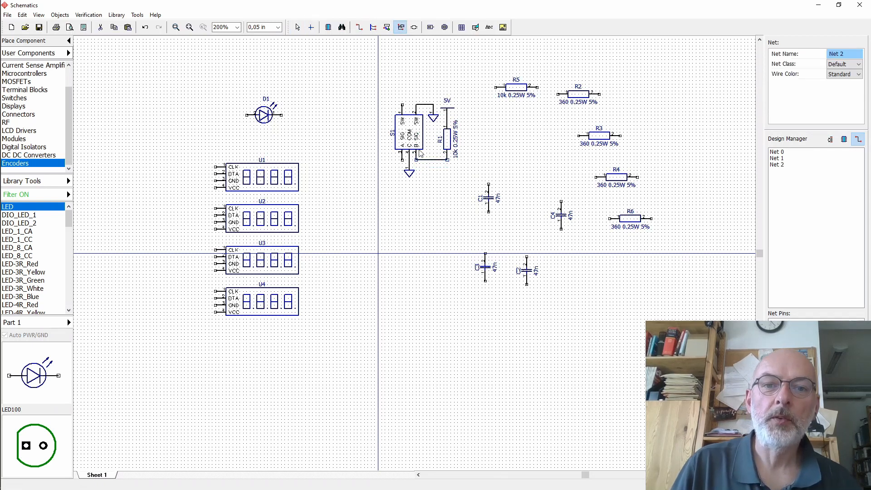
- Rotate capacitor C1, set its value to 1n, and move it right of R1
left_click(490, 196)
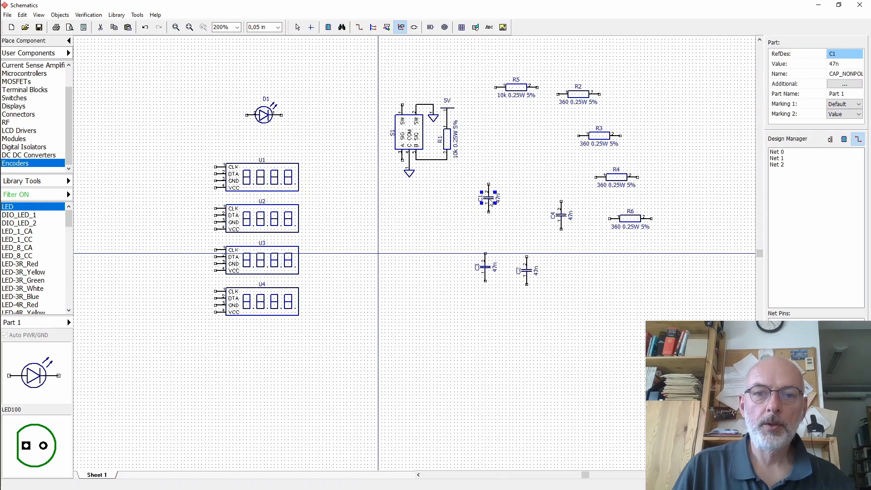
key("r")
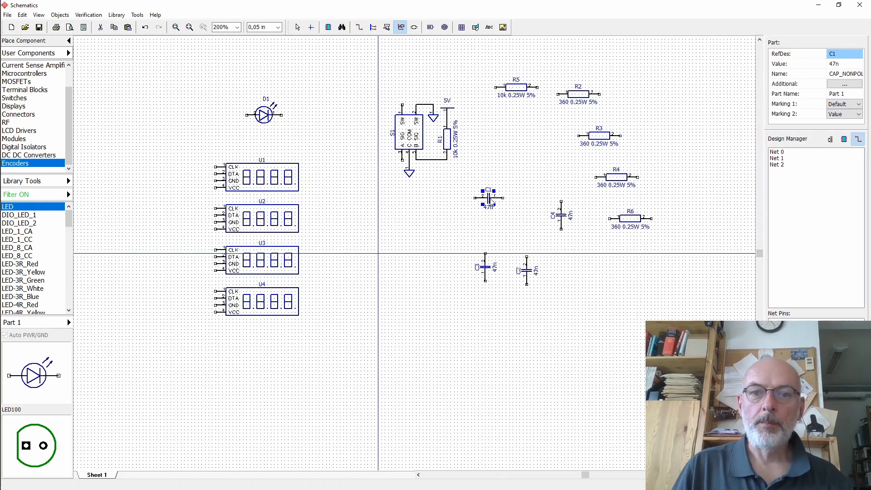
left_click(833, 65)
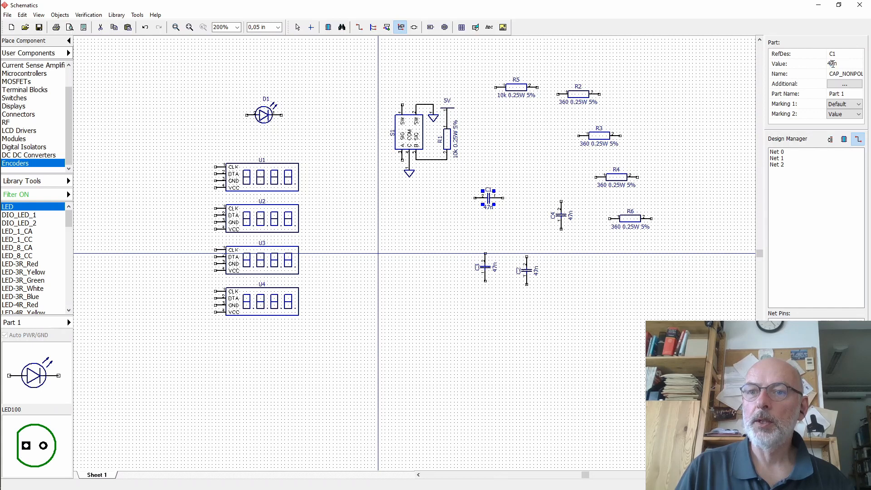
key("BackSpace")
key("BackSpace")
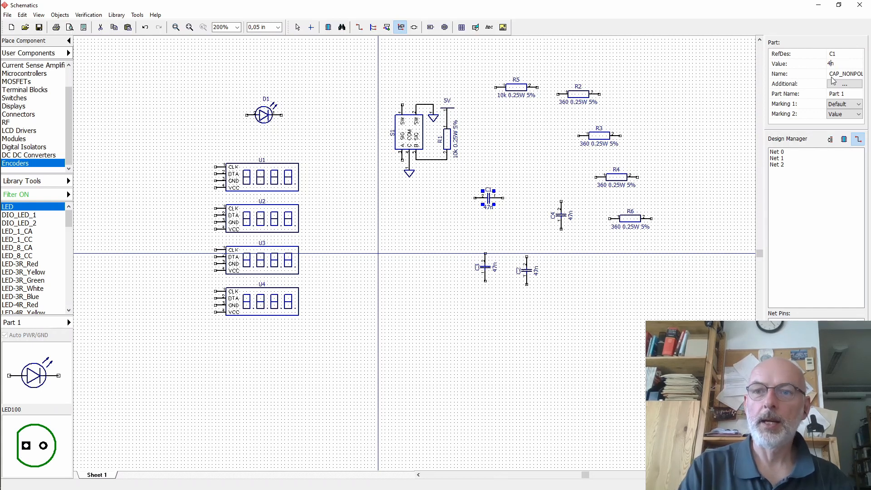
type("1")
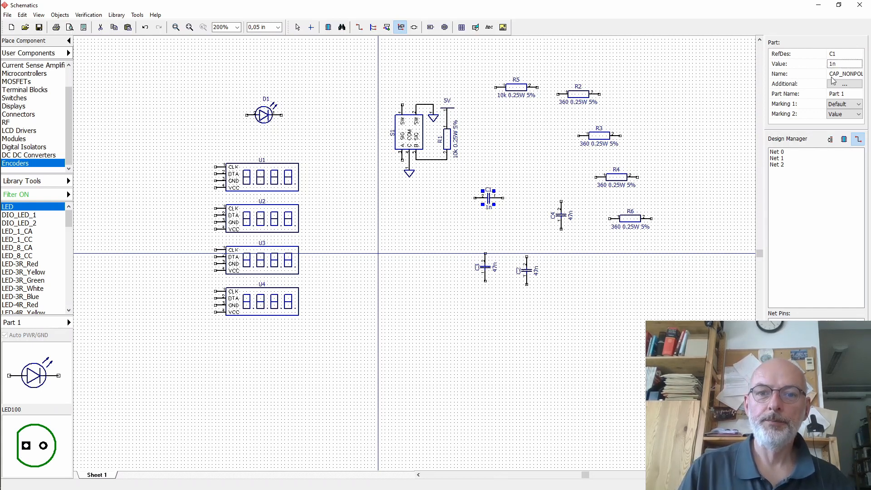
left_click_drag(488, 202, 528, 163)
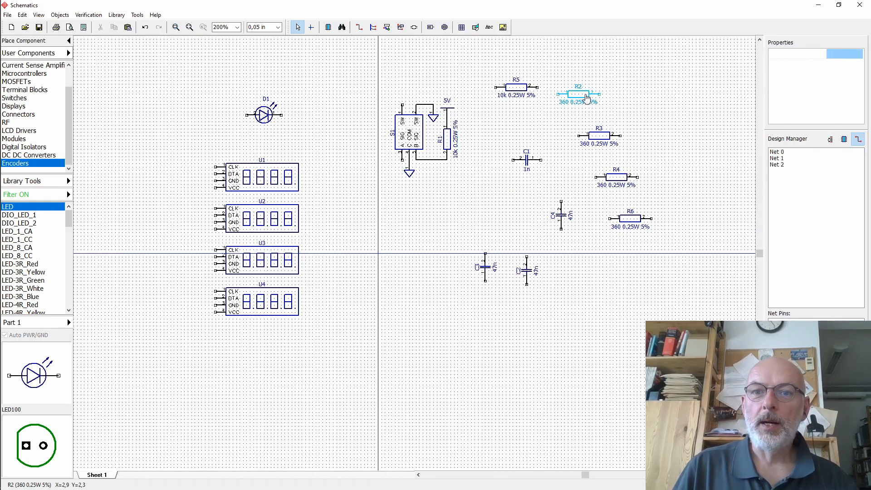
- Move resistor R2 beside R1 and set its value to 100k 0.25W 5%
left_click_drag(582, 100, 473, 174)
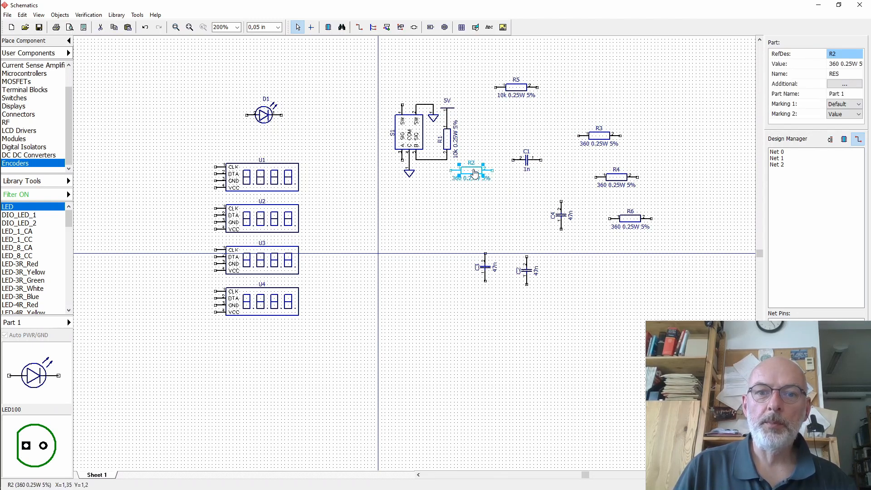
left_click(836, 65)
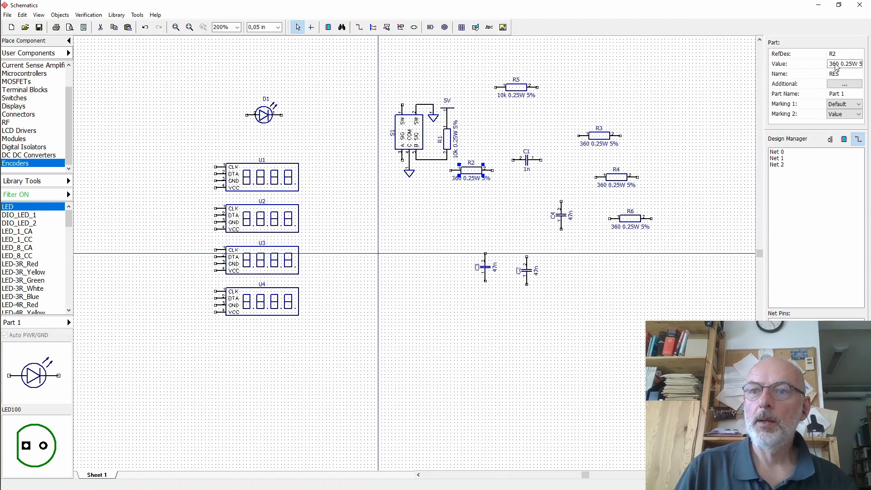
double_click(837, 65)
left_click(833, 63)
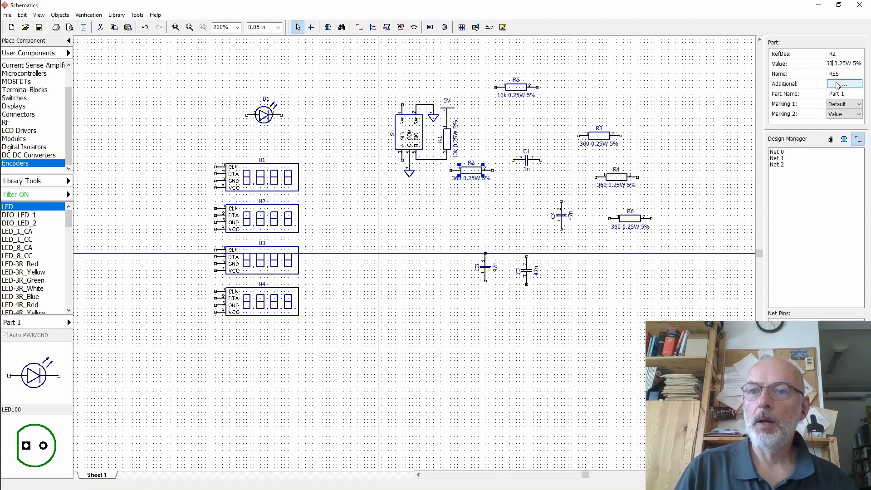
key("BackSpace")
key("BackSpace")
key("BackSpace")
key("BackSpace")
type("100k")
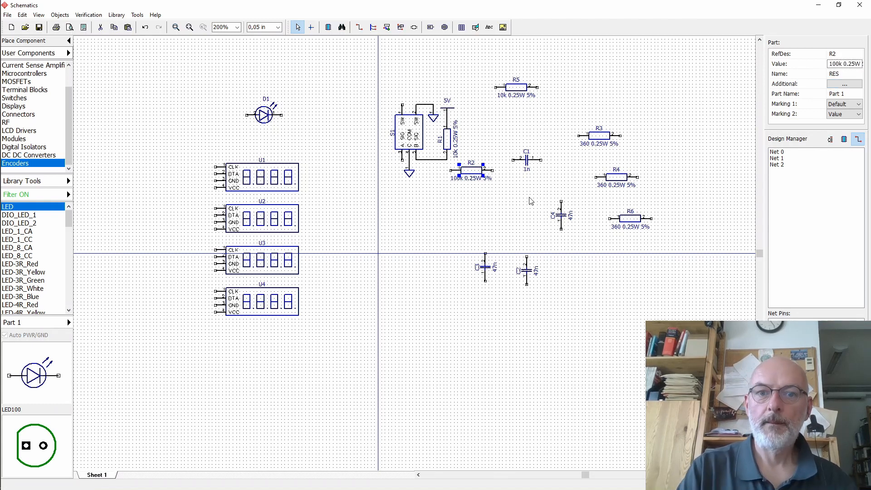
- Place R2 horizontally on the wire from R1's bottom, extending it to the right
left_click(450, 160)
left_click_drag(472, 170, 479, 161)
left_click(447, 160)
right_click(493, 169)
left_click(481, 182)
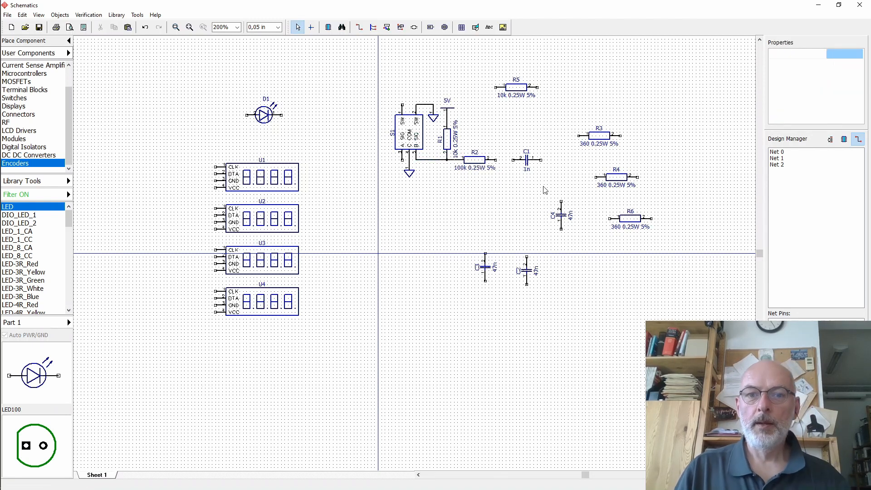
- Rotate C1 vertical below R2's right end and wire R2 to C1's top pin
left_click(527, 162)
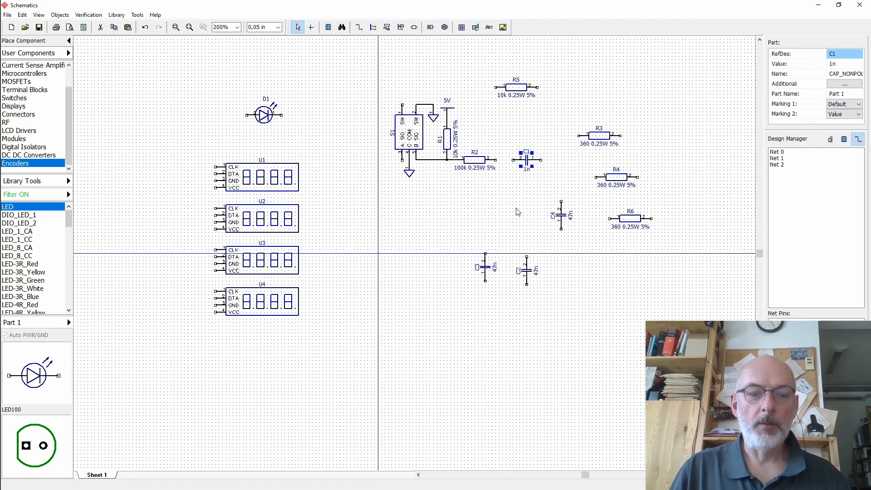
key("r")
left_click_drag(527, 160, 503, 182)
left_click(485, 193)
left_click(360, 27)
left_click(496, 160)
left_click(501, 167)
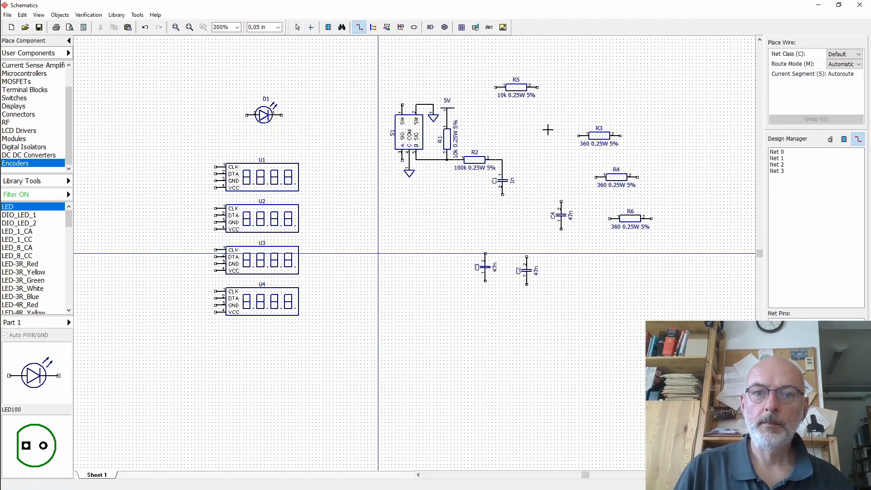
- Copy a ground symbol and place it below capacitor C1
left_click(298, 28)
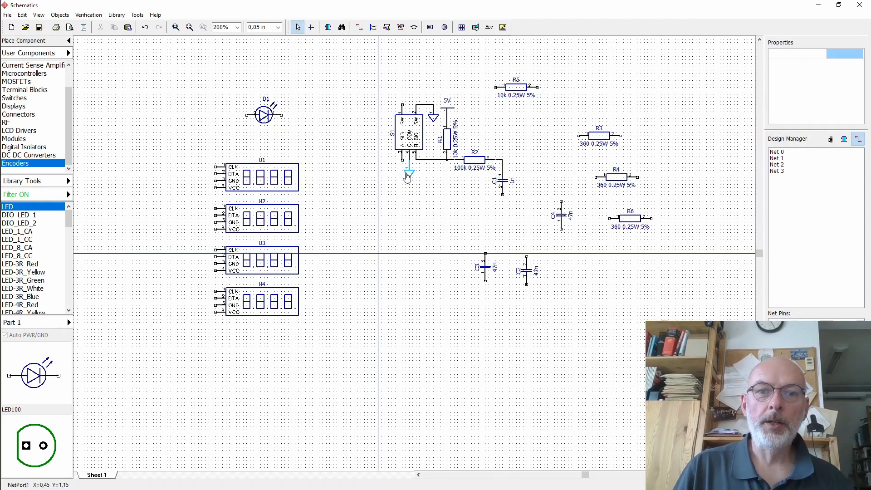
left_click(410, 176)
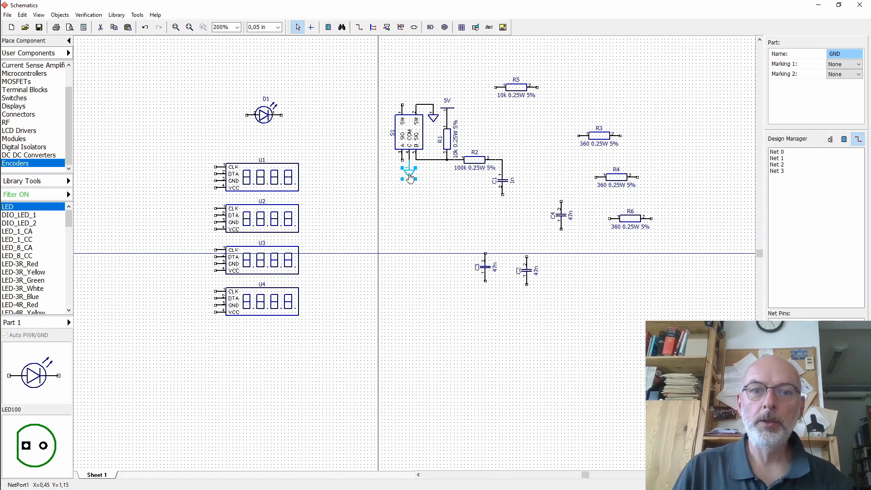
left_click_drag(410, 177, 418, 186)
left_click_drag(507, 218, 502, 217)
- Wire C1's bottom pin to the new ground symbol
left_click(502, 201)
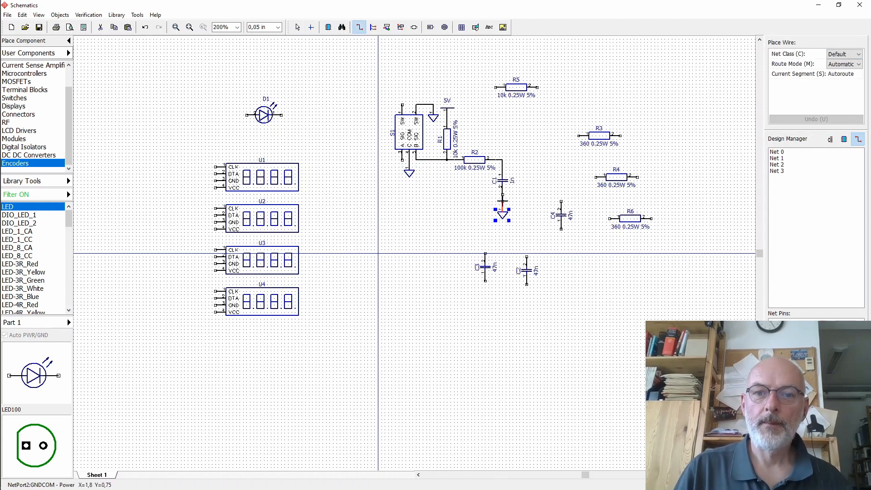
left_click(502, 194)
left_click(297, 27)
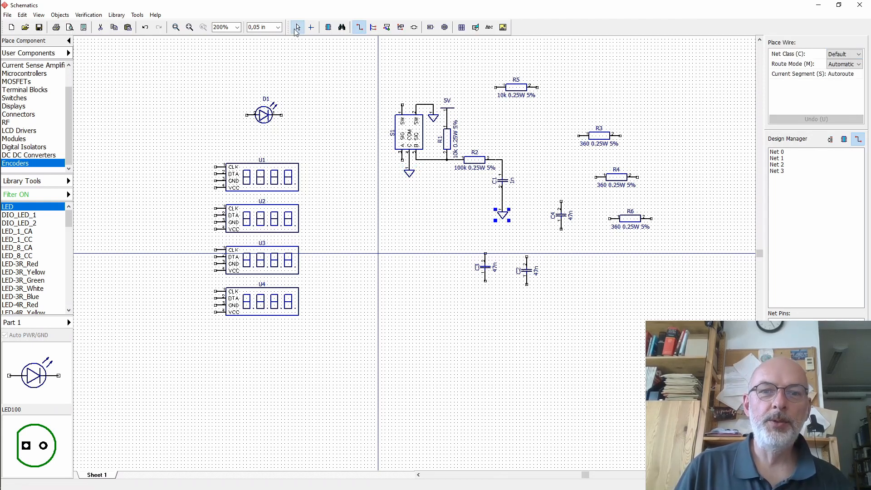
left_click(503, 218)
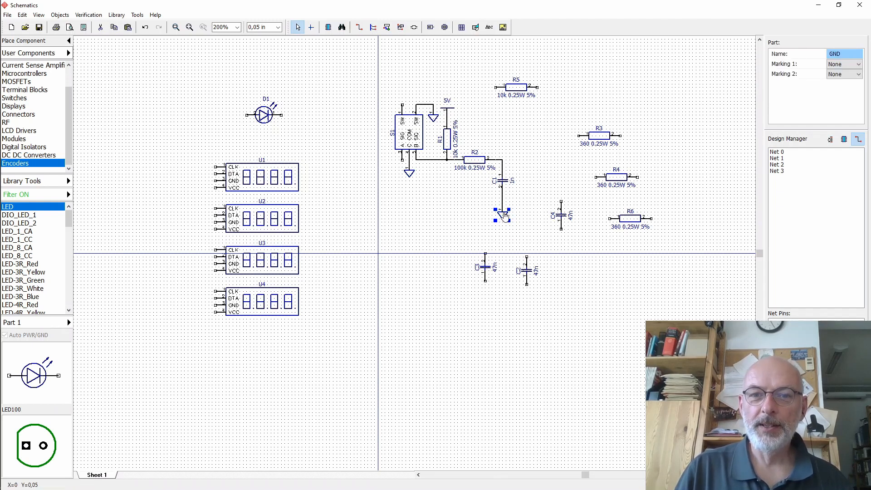
- Align the ground under C1 and delete the spare resistors R3–R6 and capacitors C2–C4
left_click_drag(505, 216, 504, 211)
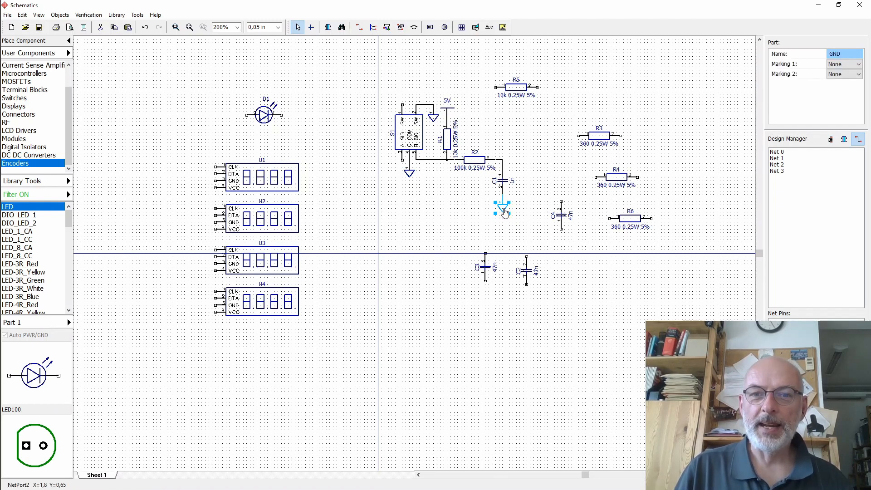
left_click(524, 149)
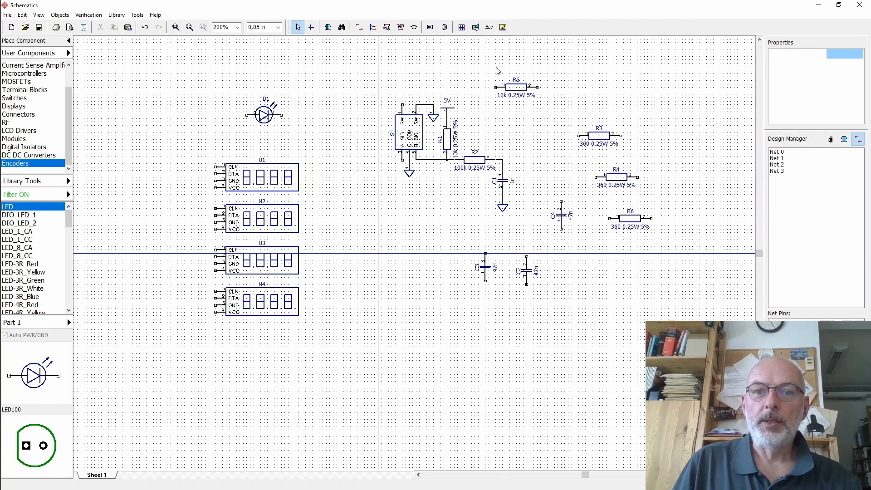
left_click_drag(484, 60, 620, 160)
key("Delete")
left_click_drag(532, 156, 674, 245)
key("Delete")
left_click_drag(467, 241, 550, 295)
key("Delete")
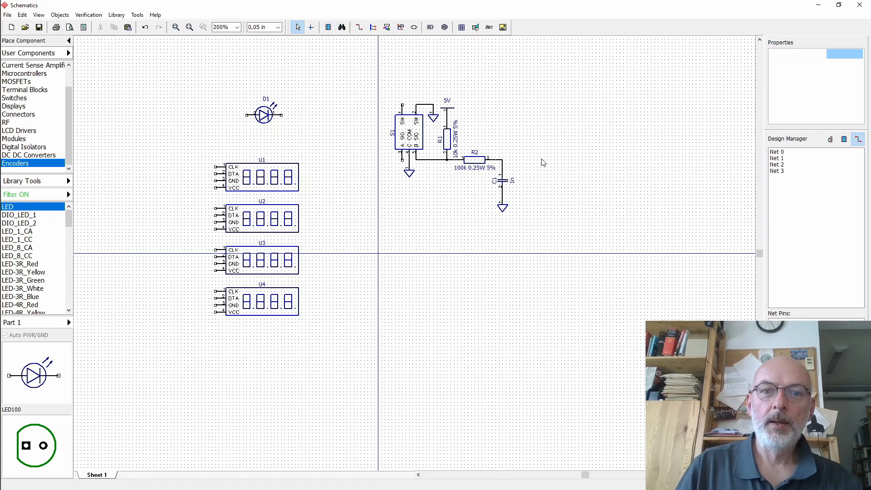
- Copy R1 and R2 to the encoder's left side as a vertical R3 and a horizontal R4
left_click_drag(450, 145, 372, 135, "ctrl")
left_click(406, 190)
left_click(475, 160)
left_click_drag(475, 160, 348, 161, "ctrl")
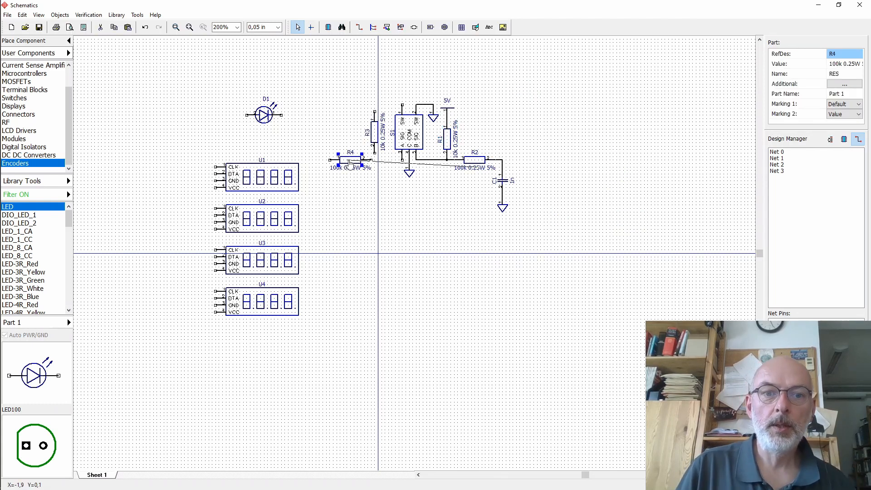
left_click_drag(374, 134, 374, 141)
left_click(399, 187)
- Move the four display modules further left and copy C1 with its ground to R4's left end
left_click_drag(195, 148, 314, 331)
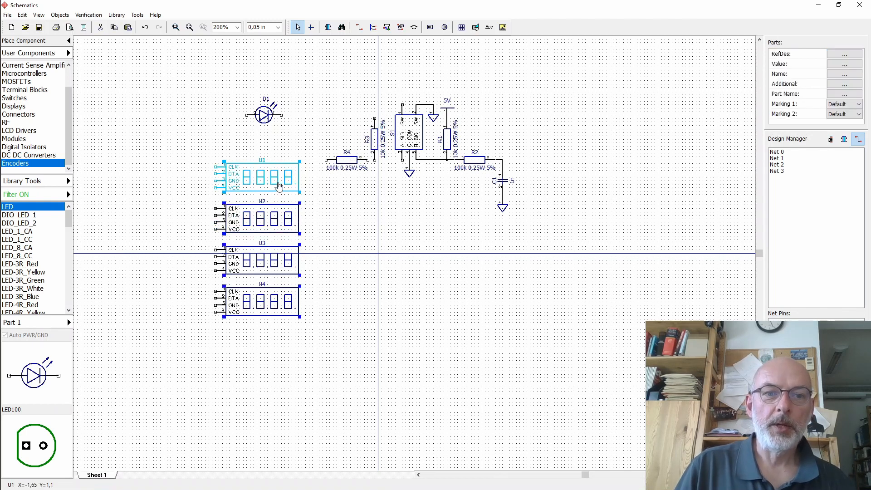
left_click_drag(278, 181, 176, 178)
left_click(501, 181)
left_click_drag(538, 158, 488, 241)
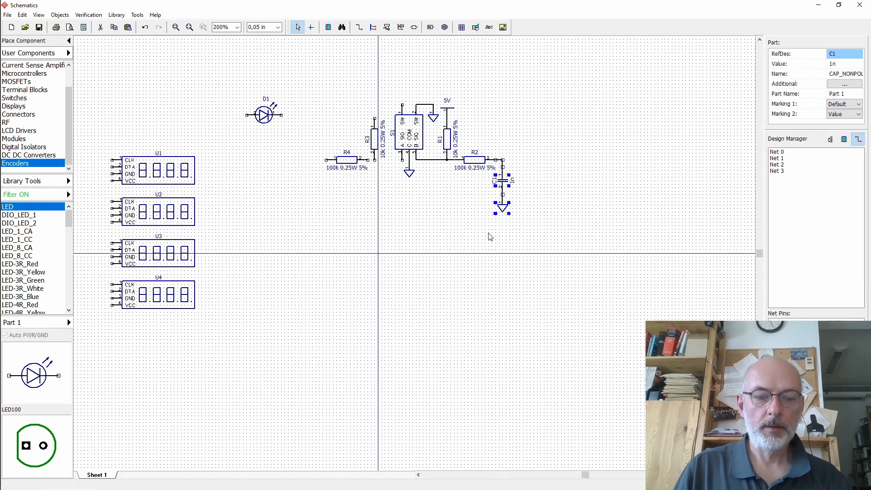
left_click_drag(502, 182, 326, 160, "ctrl")
left_click(302, 178)
- Wire R3's bottom pin to the encoder's A pin and to R4's right end
left_click(359, 27)
left_click(375, 160)
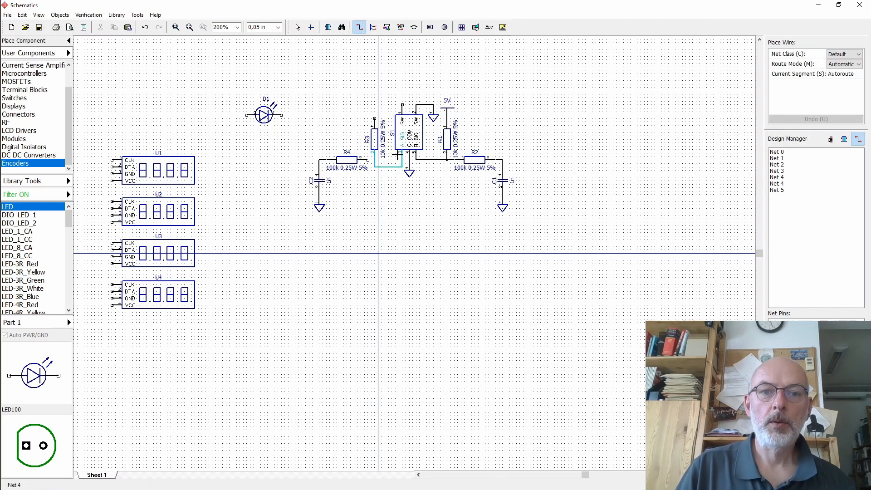
left_click(402, 160)
right_click(402, 160)
left_click(358, 27)
left_click(374, 160)
left_click(368, 160)
left_click(297, 28)
- Copy the 5V power port above R3 and wire it to R3's top pin
left_click_drag(446, 109, 374, 108, "ctrl")
left_click(358, 27)
left_click(374, 104)
left_click(374, 118)
left_click(298, 27)
left_click(332, 83)
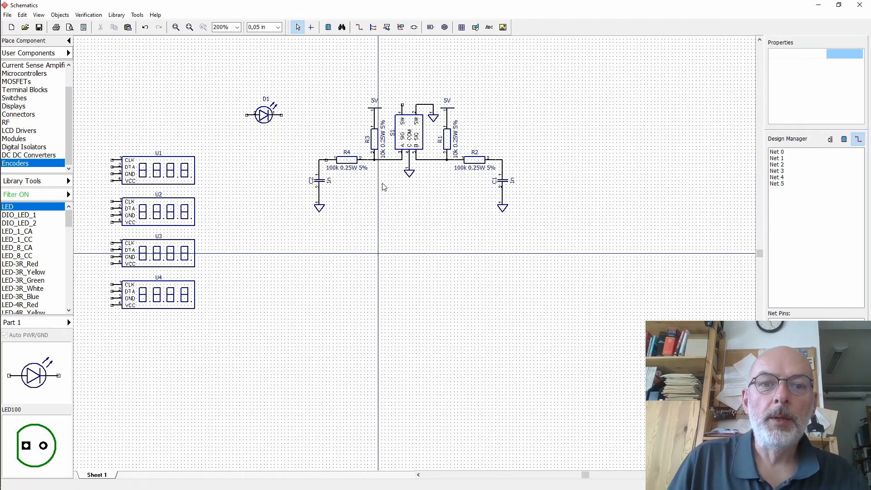
- Zoom to 300% and nudge the R3, R4 and C2 network one grid step left
left_click(237, 28)
left_click(221, 74)
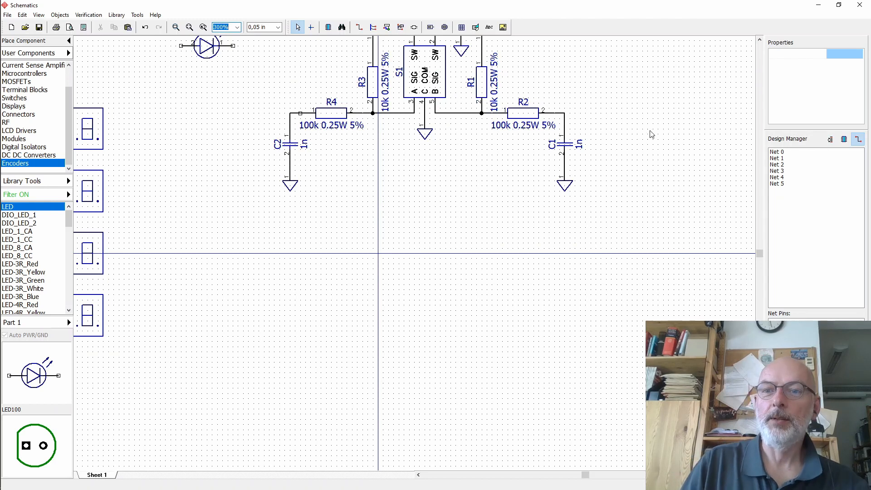
scroll(649, 132, "up", 3)
left_click_drag(258, 77, 390, 305)
key("Left")
left_click(405, 59)
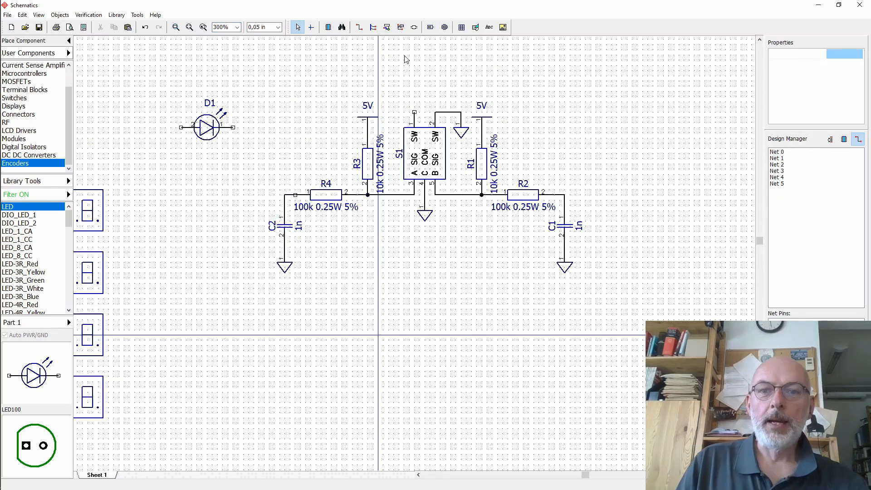
- Copy R1 above the encoder's SW pin as R5 and copy R2 to its left as R6
left_click(759, 40)
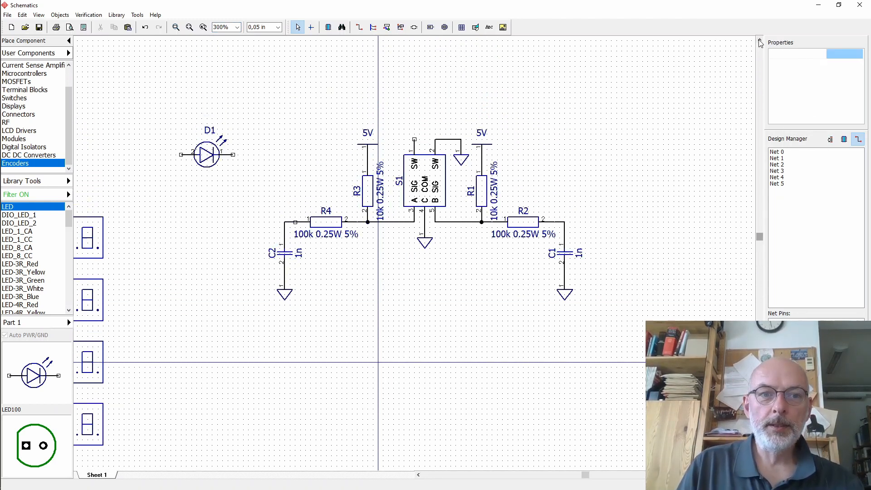
left_click(760, 40)
left_click(759, 41)
left_click(760, 41)
left_click(759, 41)
left_click(759, 41)
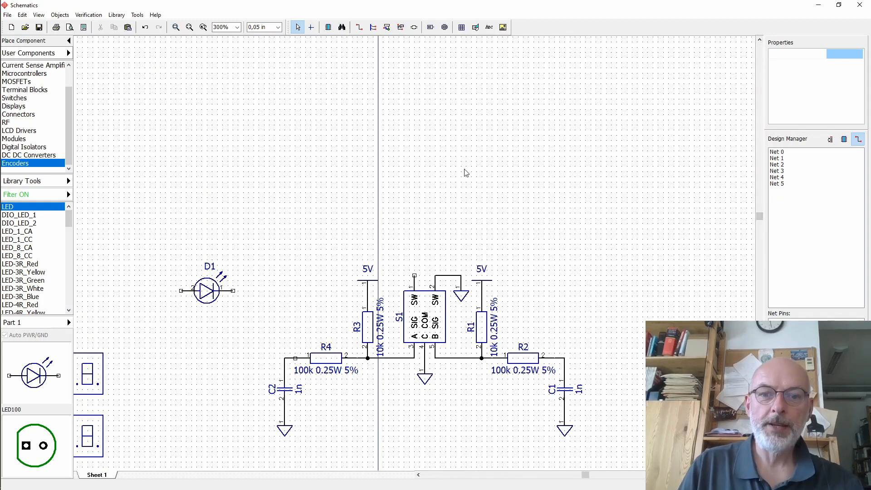
left_click_drag(480, 333, 412, 170, "ctrl")
left_click(414, 192)
left_click(414, 275)
left_click_drag(521, 360, 371, 199, "ctrl")
left_click(403, 198)
left_click(414, 197)
- Copy C2 below R6's left end as C3 and wire R6 to C3's top pin
left_click_drag(286, 390, 334, 232, "ctrl")
left_click(359, 29)
left_click(342, 197)
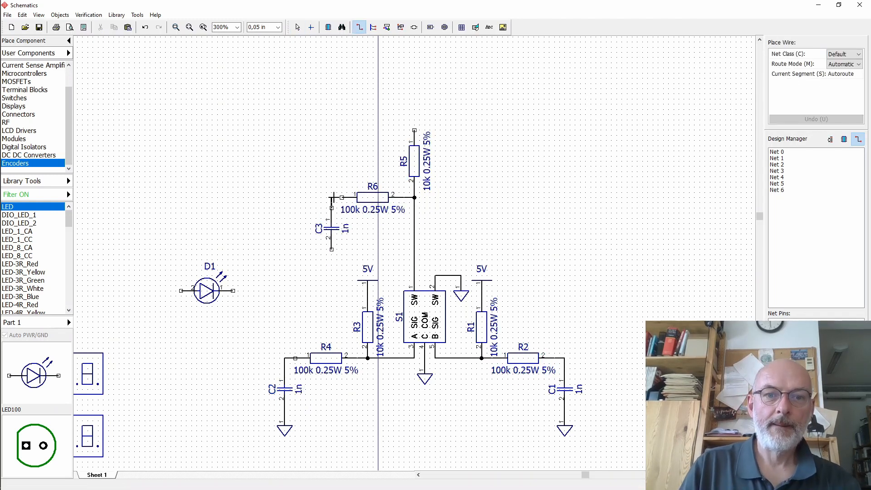
left_click(331, 207)
right_click(331, 209)
- Copy a ground symbol below C3 and wire C3's bottom pin to it
left_click_drag(285, 430, 331, 270, "ctrl")
left_click(359, 30)
left_click(331, 249)
left_click(331, 260)
right_click(331, 260)
left_click(476, 235)
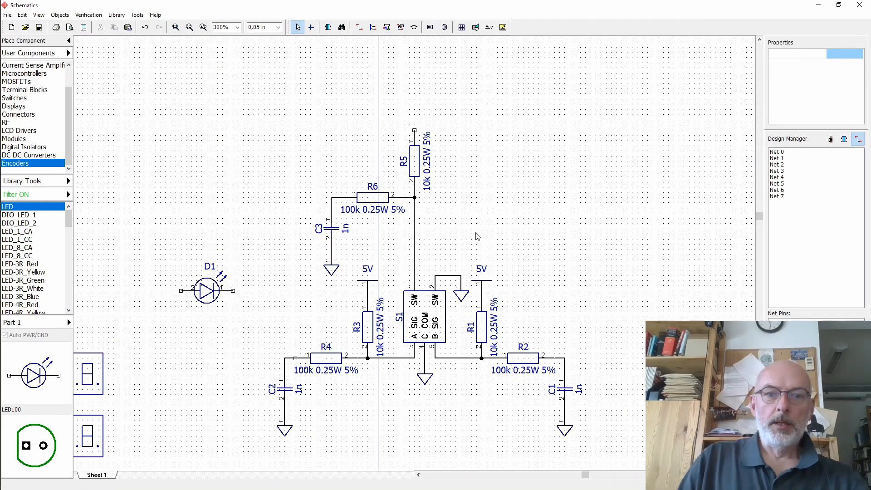
- Move the R5, R6 and C3 branch down two grid steps toward the encoder
left_click_drag(300, 122, 402, 280)
left_click(367, 287, "ctrl")
key("Down")
key("Down")
key("Down")
key("Down")
key("Down")
key("Down")
key("Down")
key("Down")
key("Down")
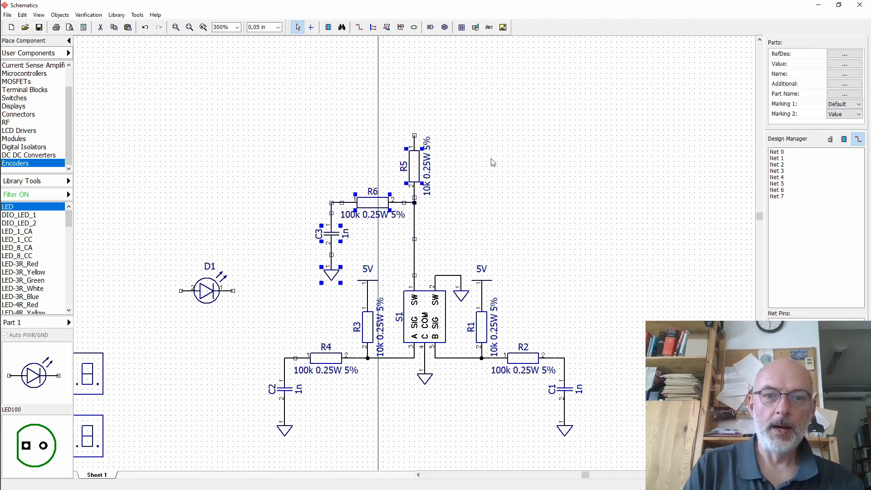
key("Up")
left_click(532, 233)
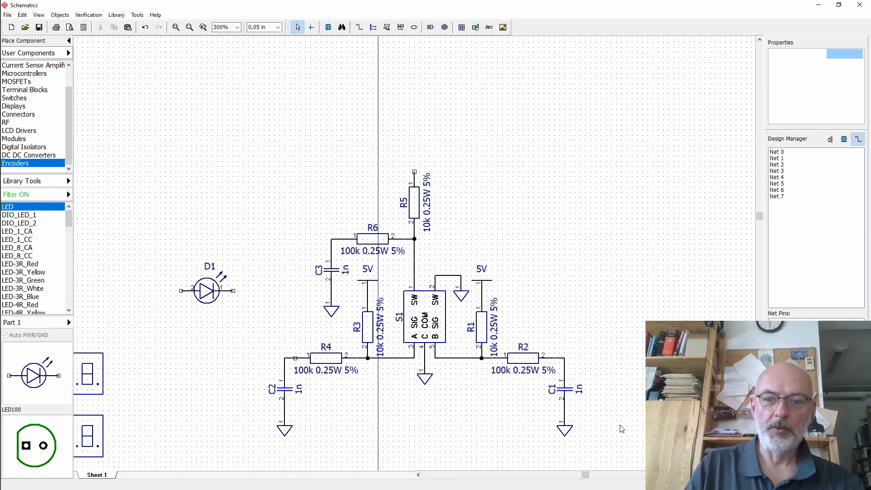
- Place three PAD connectors from the Connectors library left of the encoder circuit
mouse_move(585, 476)
left_mouse_down()
mouse_move(551, 476)
mouse_move(581, 476)
left_mouse_up()
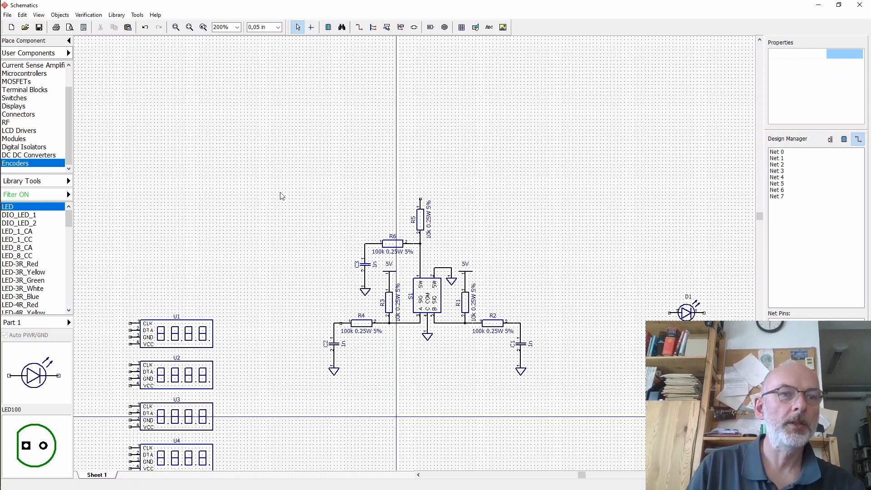
left_click(32, 116)
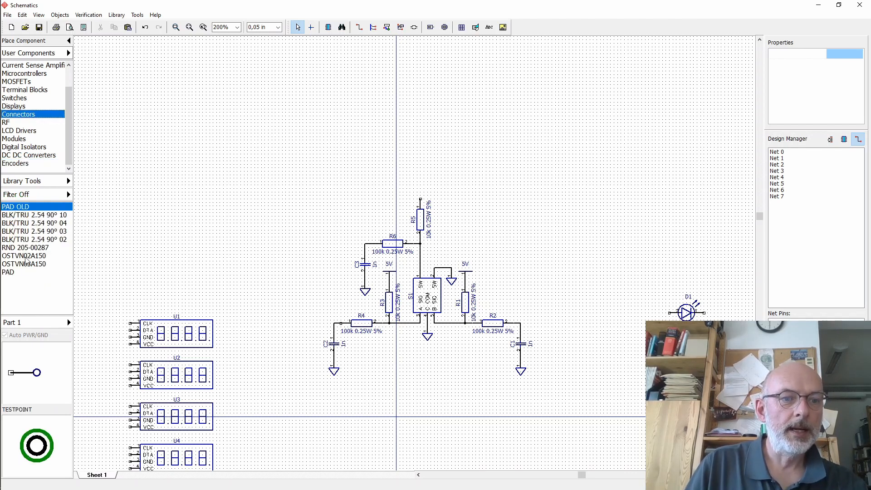
left_click(7, 272)
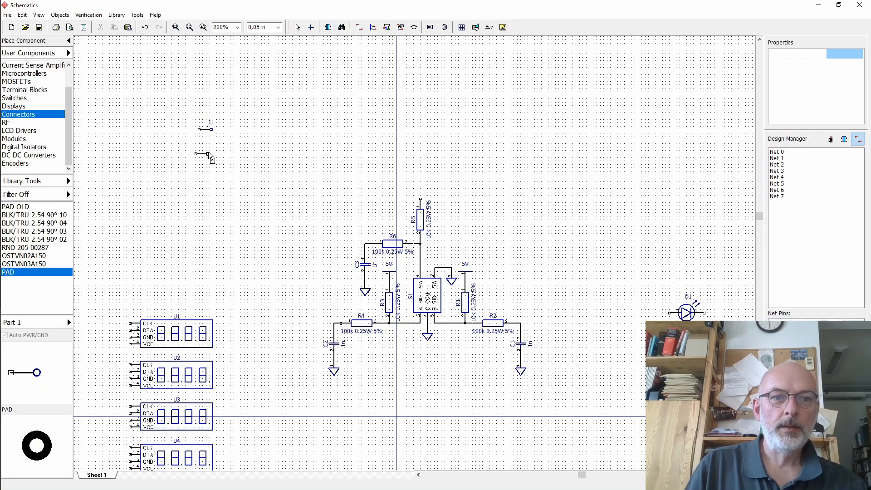
left_click(207, 151)
left_click(208, 182)
right_click(281, 129)
- Rotate each of the three pads 180 degrees
left_click(205, 130)
left_click(211, 129)
key("r")
key("r")
left_click(204, 152)
key("r")
key("r")
left_click(206, 182)
key("r")
key("r")
left_click(247, 157)
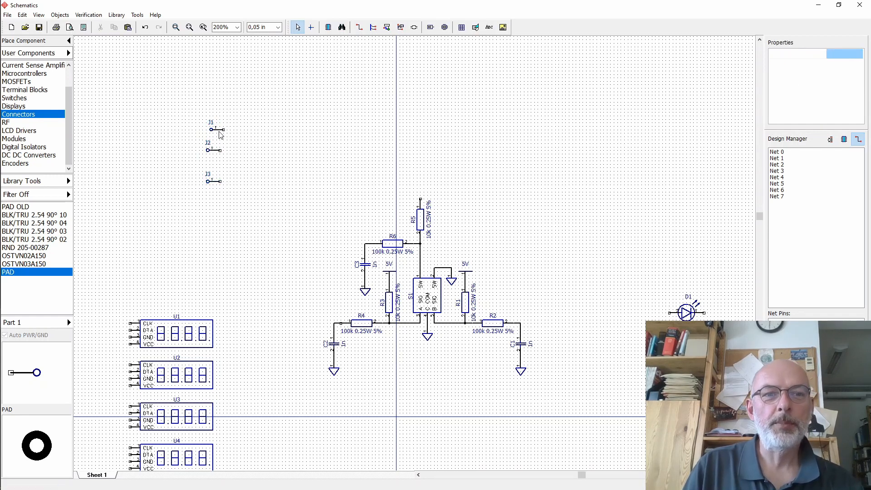
- Rename the three pads' RefDes to ENC_A, ENC_B and ENC_SW
left_click(220, 132)
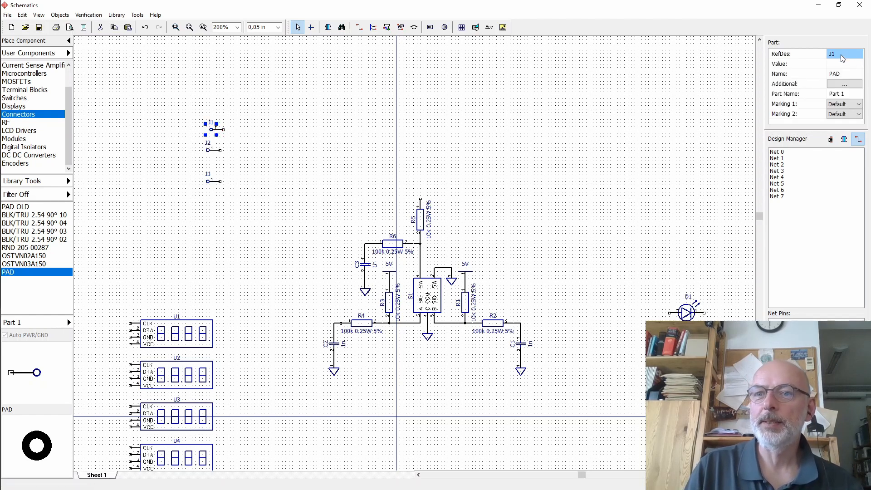
left_click(840, 54)
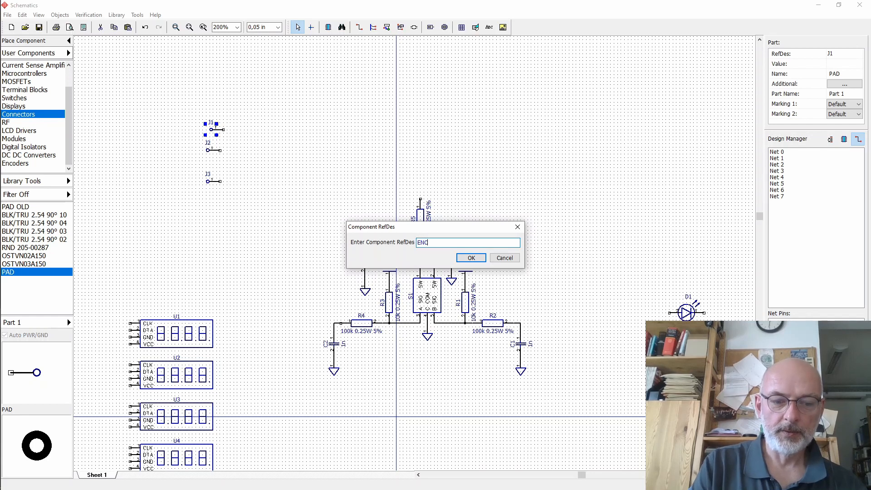
type("ENC_A")
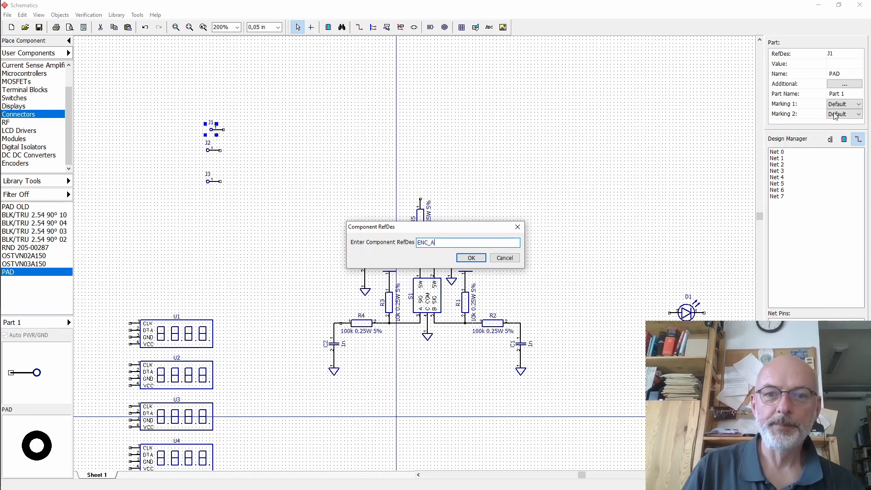
left_click(472, 258)
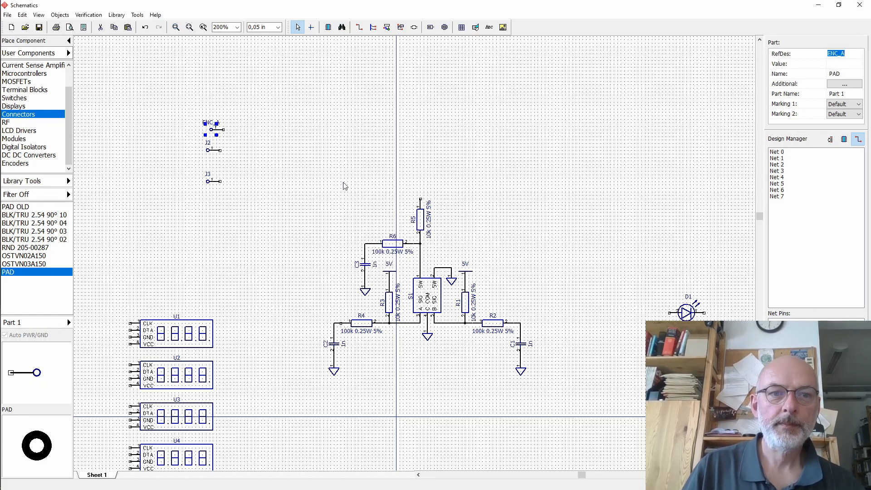
left_click(213, 150)
left_click(839, 56)
type("ENC_B")
left_click(459, 256)
left_click(211, 182)
left_click(839, 55)
type("ENC_S")
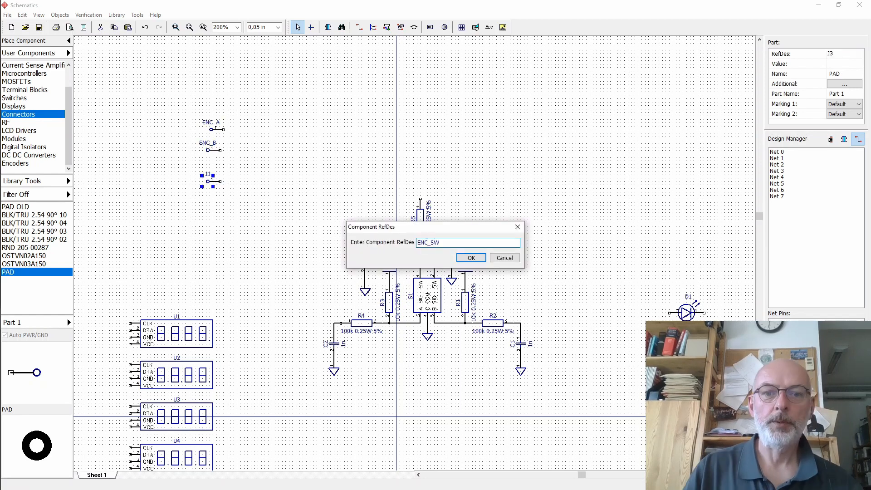
left_click(459, 257)
left_click(321, 145)
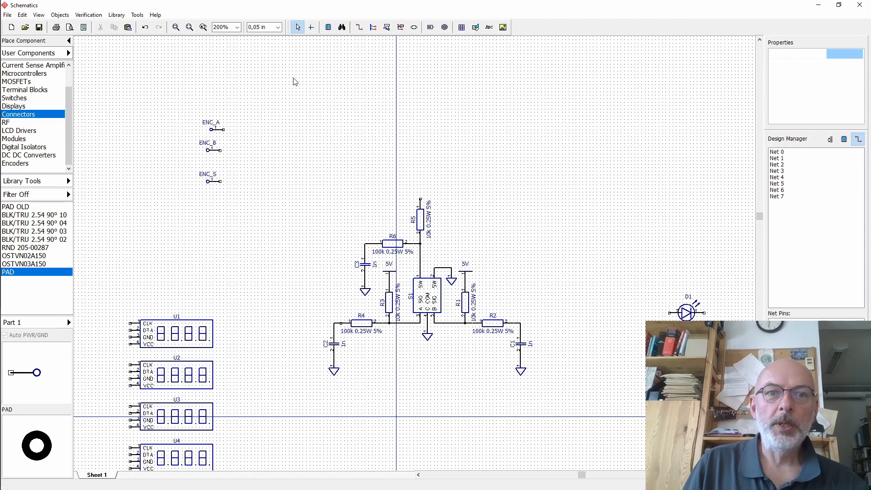
- Wire the ENC_SW pad to the top pin of R5
left_click(359, 27)
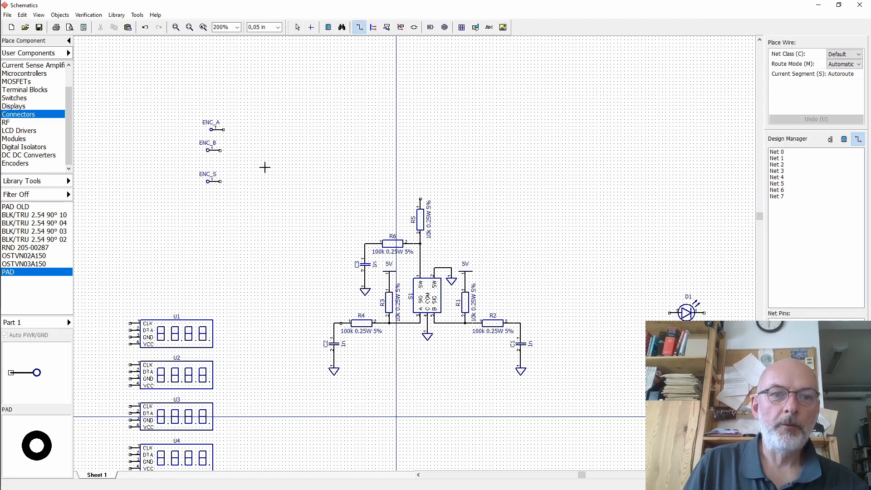
left_click(221, 182)
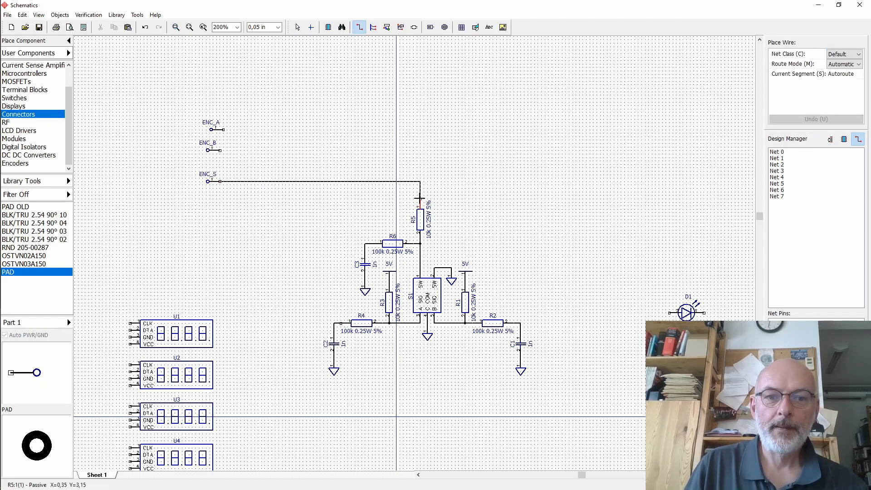
left_click(419, 199)
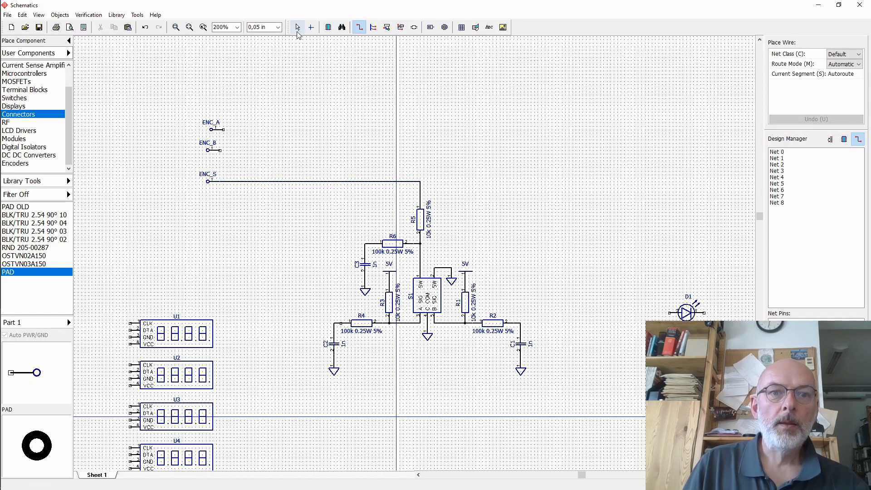
left_click(297, 27)
- Move the ENC_A pad below ENC_SW and wire it to R4's left end
left_click(218, 131)
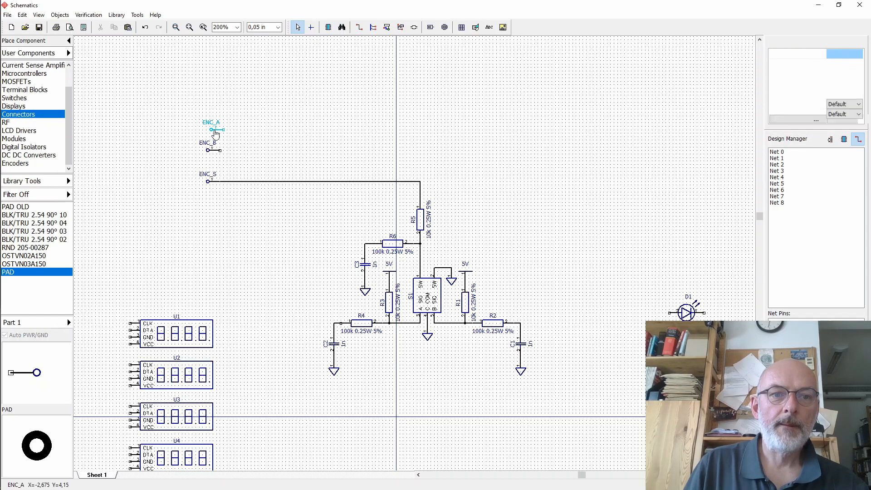
left_click_drag(218, 132, 211, 200)
left_click(359, 28)
left_click(208, 195)
left_click(338, 323)
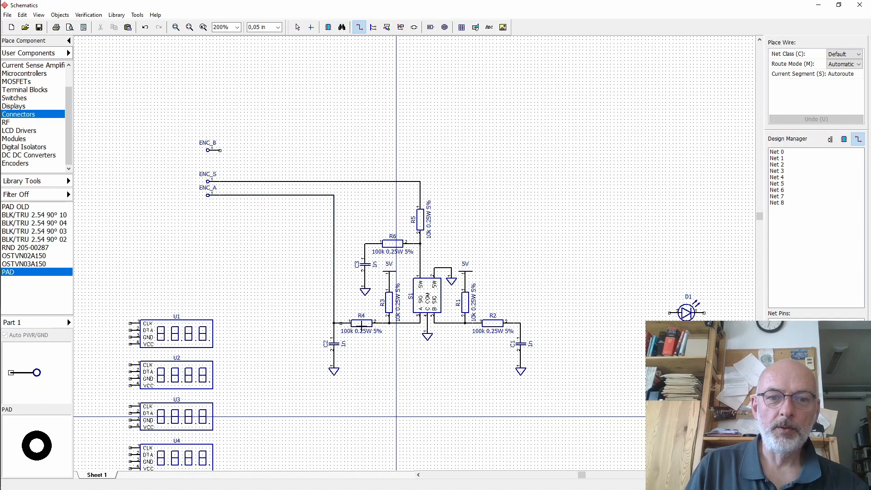
left_click(297, 28)
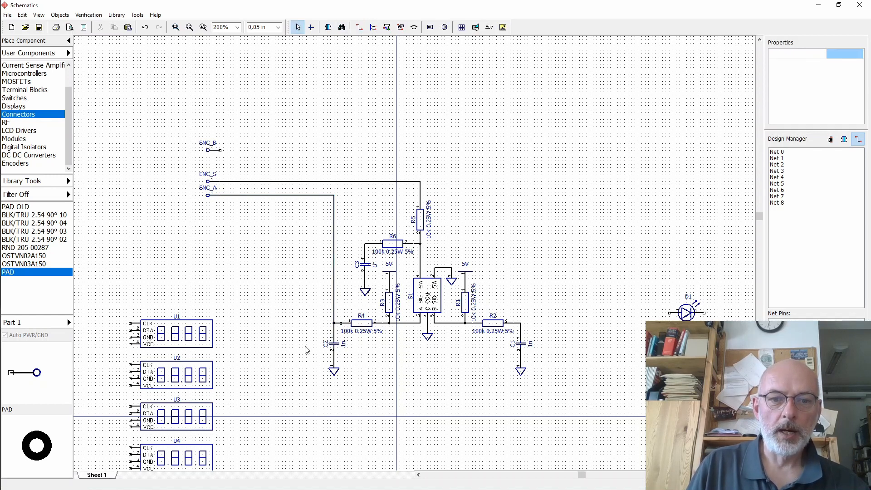
- Try moving C2 and the ENC_A wire junction further left along R4's lead
left_click_drag(305, 322, 343, 389)
key("Left")
key("Left")
key("Left")
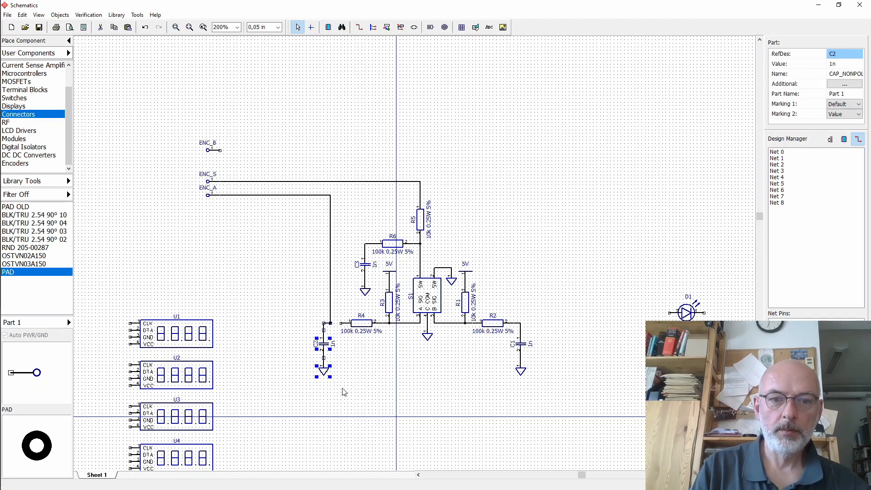
key("Left")
key("Left")
left_click(359, 28)
left_click(341, 323)
left_click(317, 323)
left_click(297, 27)
left_click_drag(292, 330, 328, 388)
key("Right")
key("Right")
key("Right")
key("Right")
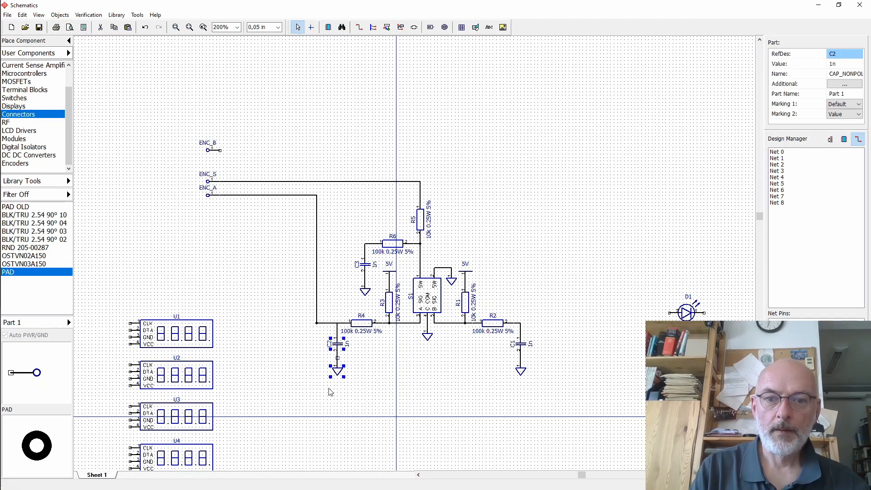
key("Left")
left_click(400, 27)
left_click_drag(317, 278, 334, 279)
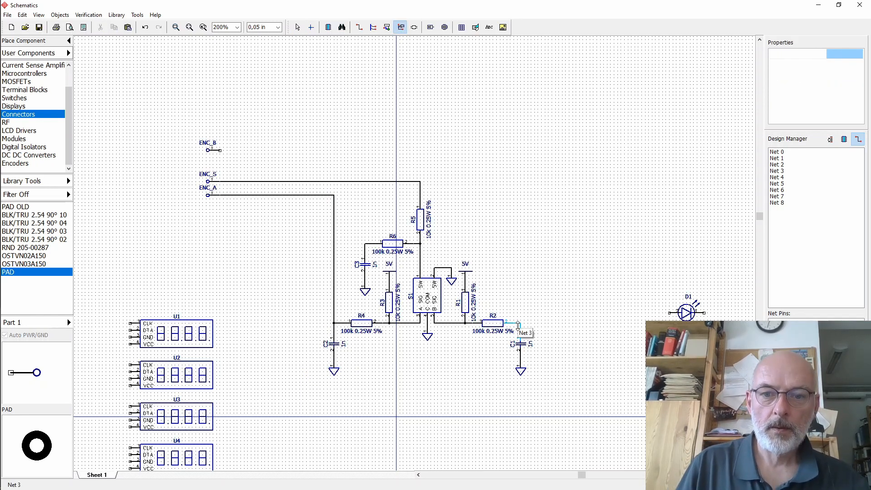
- Shift C2 with its ground and wire left, then move them back under R4's left end
left_click_drag(311, 329, 353, 385)
key("Left")
key("Left")
left_click(295, 307)
right_click(344, 252)
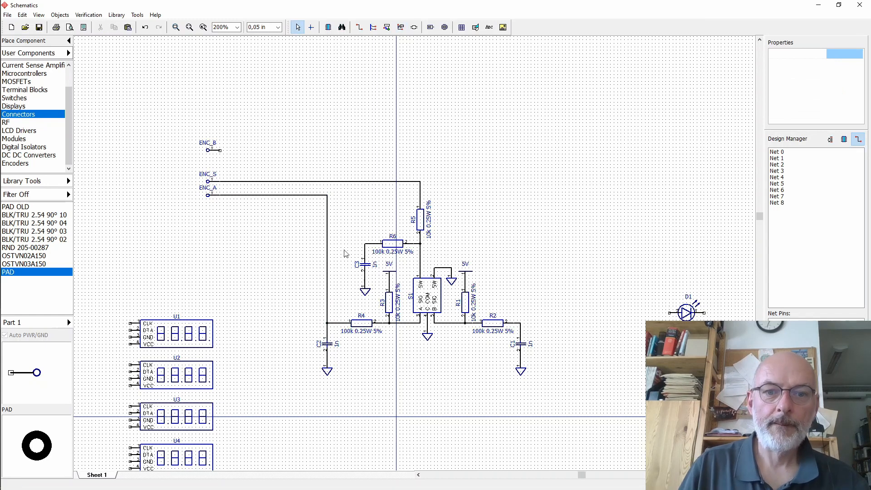
left_click_drag(294, 331, 346, 393)
key("Right")
left_click(354, 371)
key("Right")
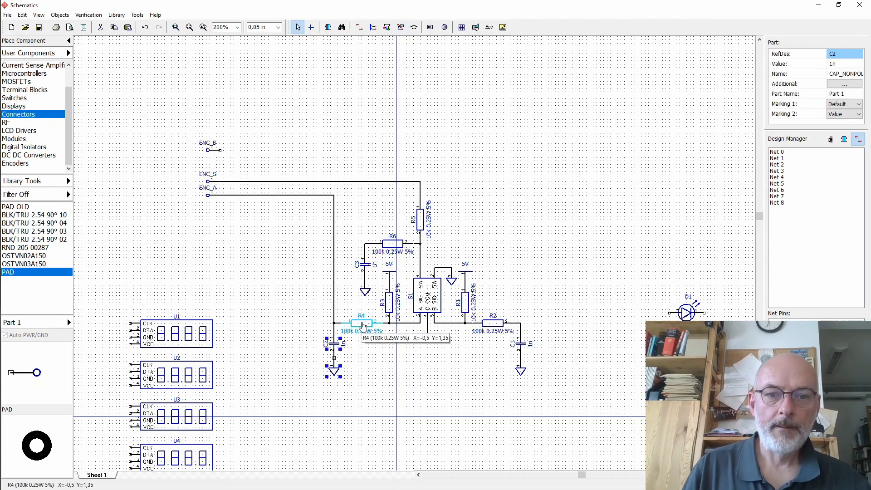
key("Escape")
- Wire the ENC_B pad to the junction of R2 and C1
left_click(359, 27)
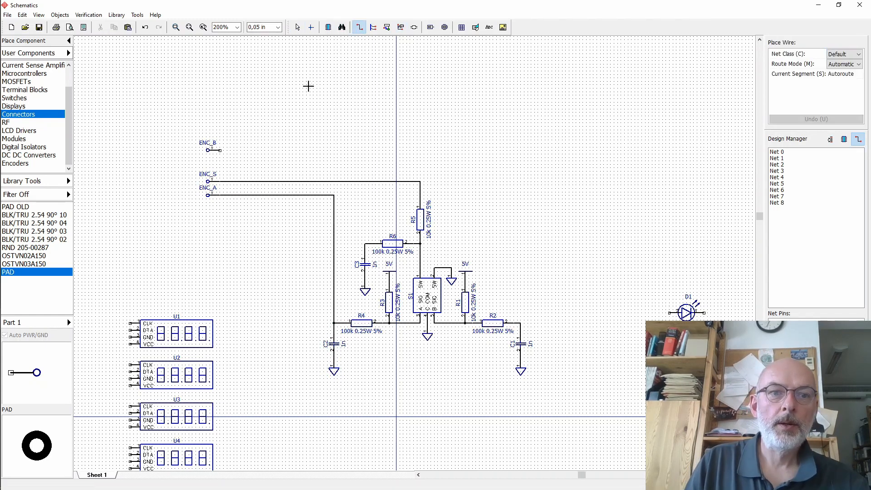
left_click(220, 150)
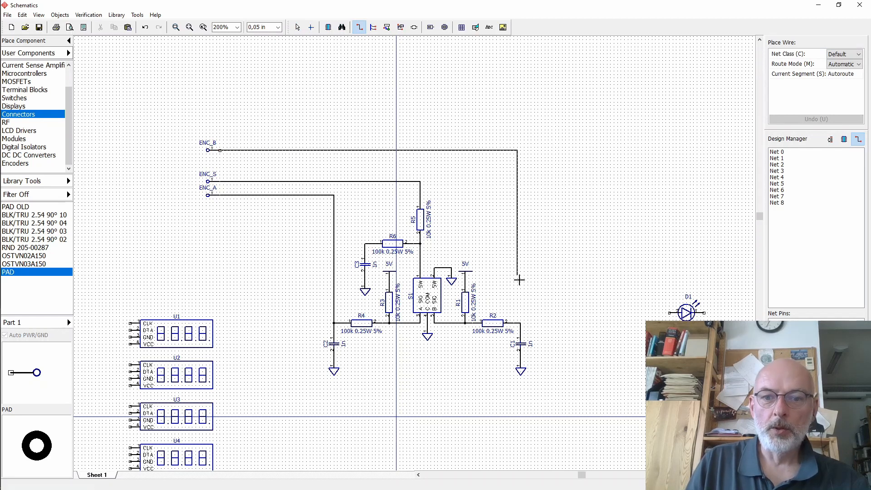
left_click(519, 323)
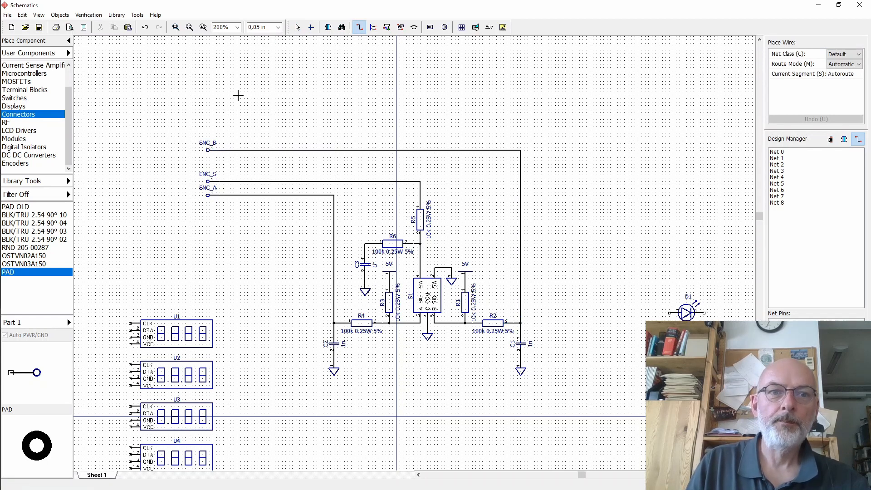
- Move the ENC_B pad down next to the ENC_S pad
left_click(298, 27)
left_click_drag(208, 150, 208, 168)
left_click(241, 114)
scroll(240, 114, "down", 3)
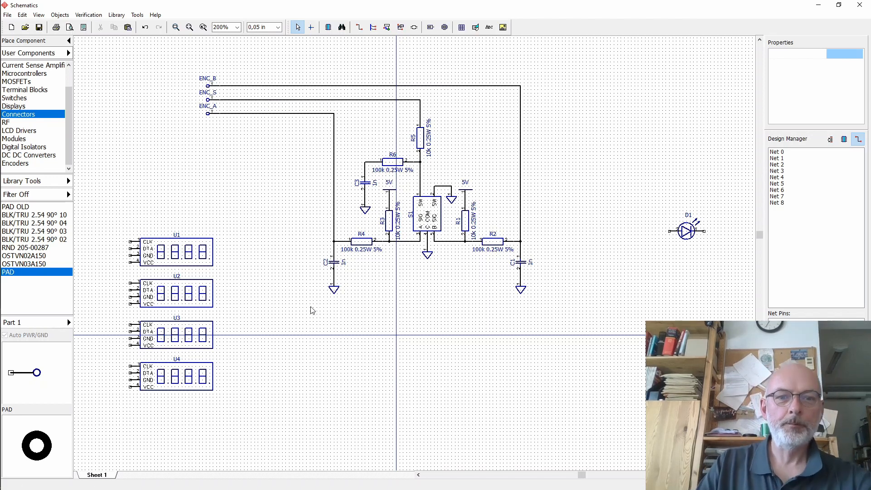
- Move the four display modules U1 to U4 to the right, keeping them in a column
left_click(190, 258)
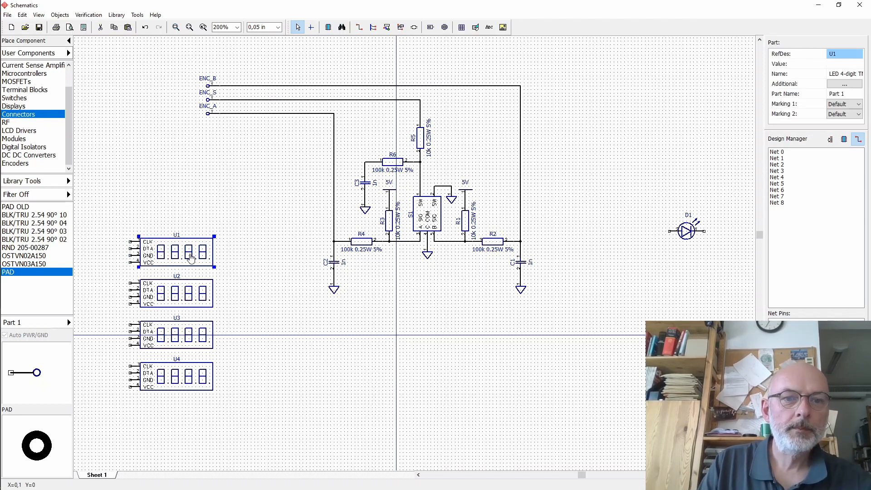
left_click_drag(191, 257, 266, 240)
left_click_drag(179, 300, 256, 281)
left_click(168, 335)
left_click_drag(181, 377, 257, 359)
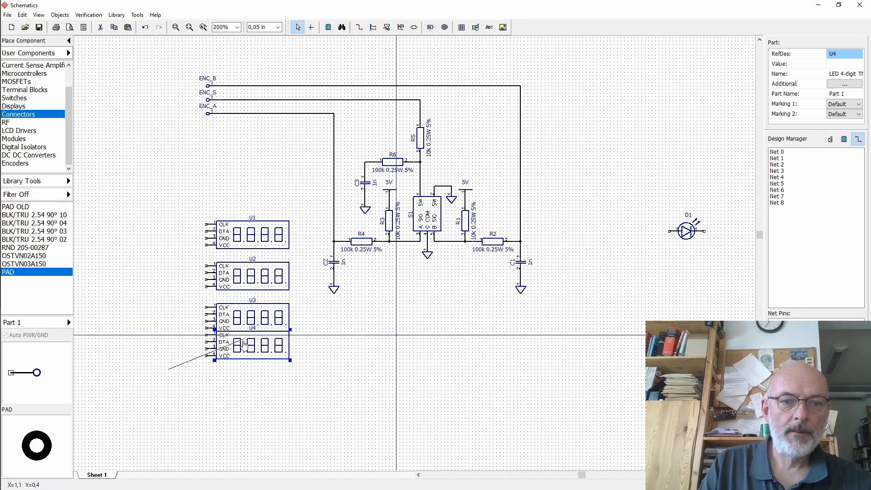
left_click(308, 361)
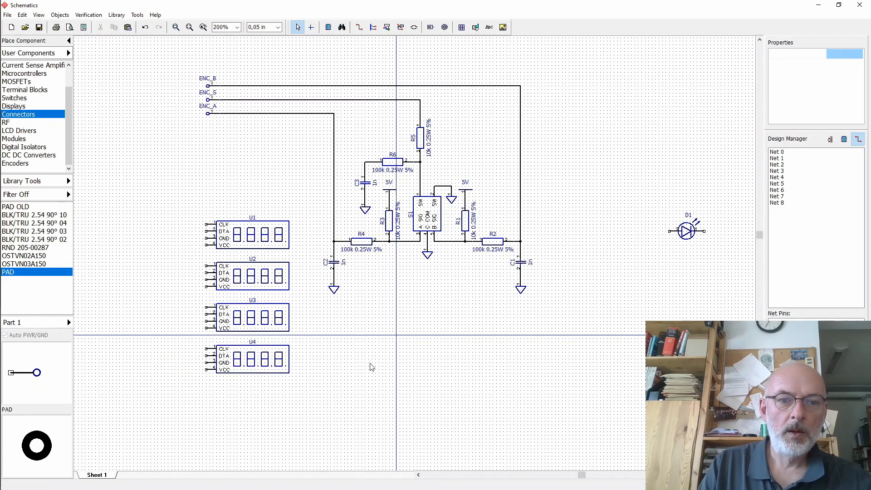
- Copy C2's ground symbol and paste two copies beside the U3 and U4 displays
left_click(336, 290)
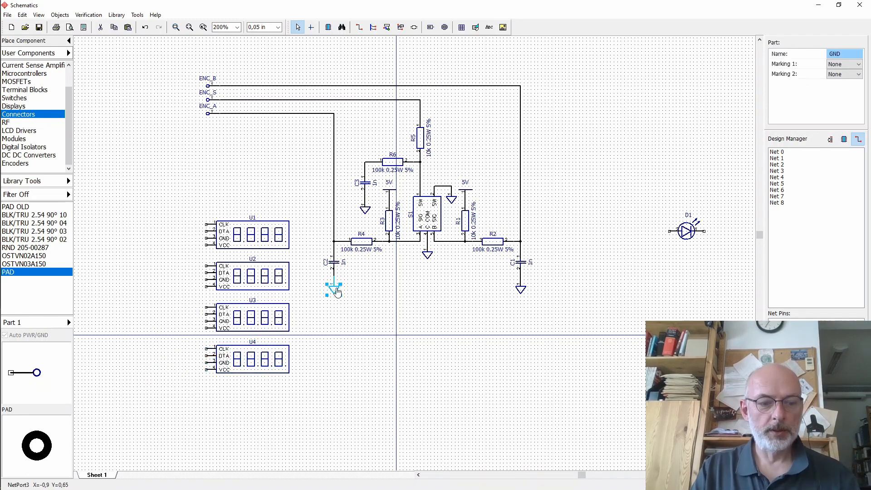
key("ctrl+c")
key("ctrl+v")
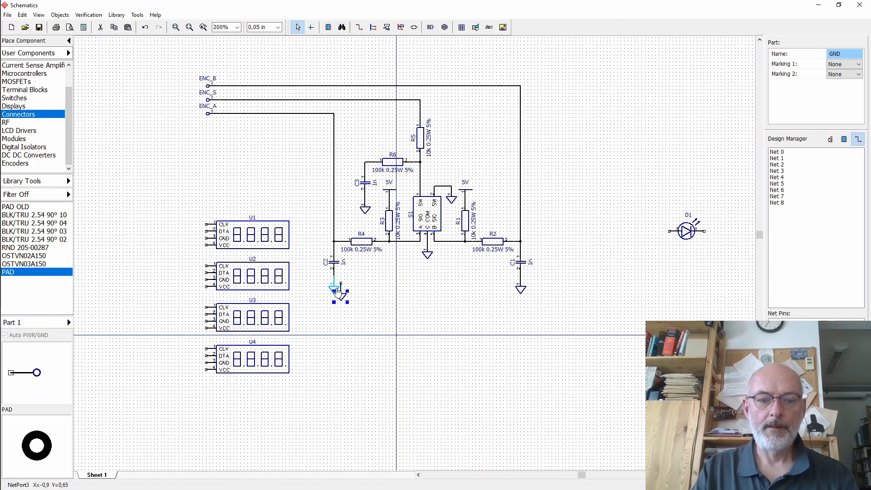
left_click_drag(338, 299, 196, 393)
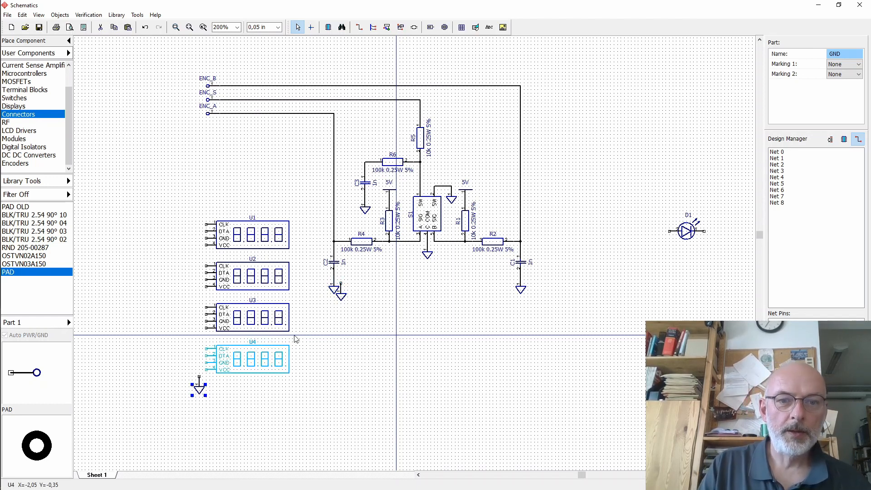
key("ctrl+v")
left_click_drag(338, 295, 198, 348)
left_click(311, 374)
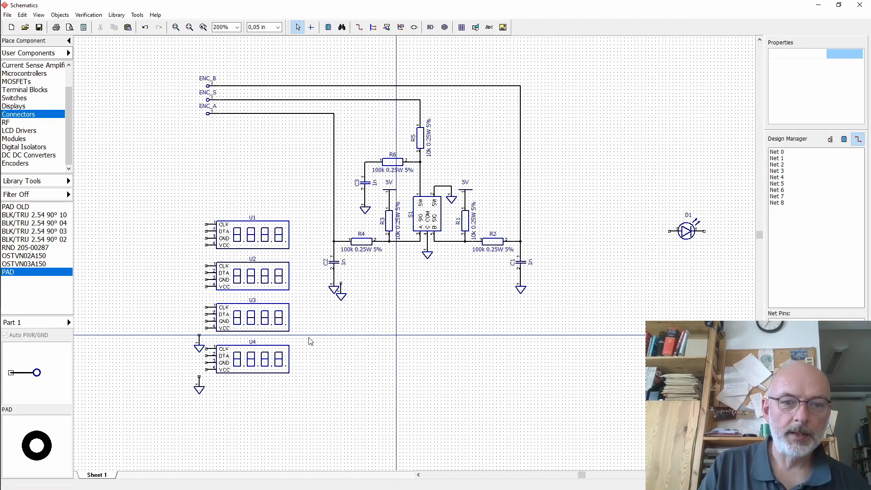
- Move U4 down and reposition the ground symbol above it
left_click_drag(308, 337, 196, 404)
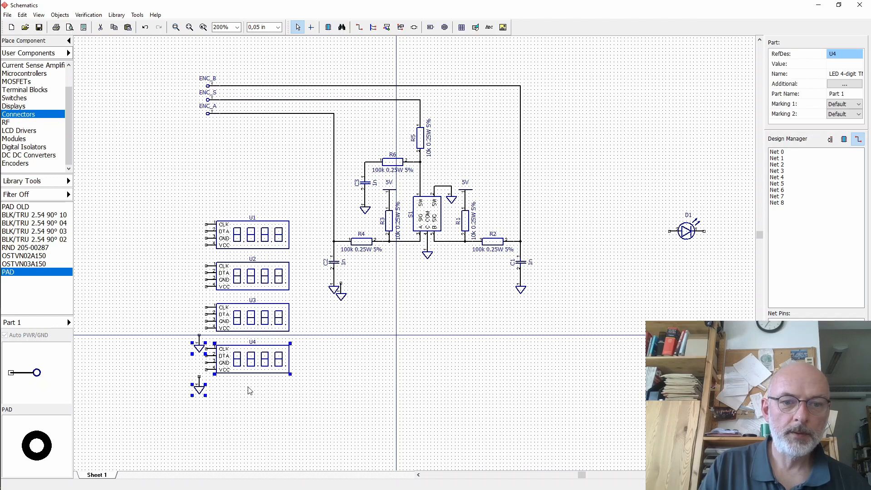
left_click_drag(249, 391, 249, 401)
left_click(200, 359)
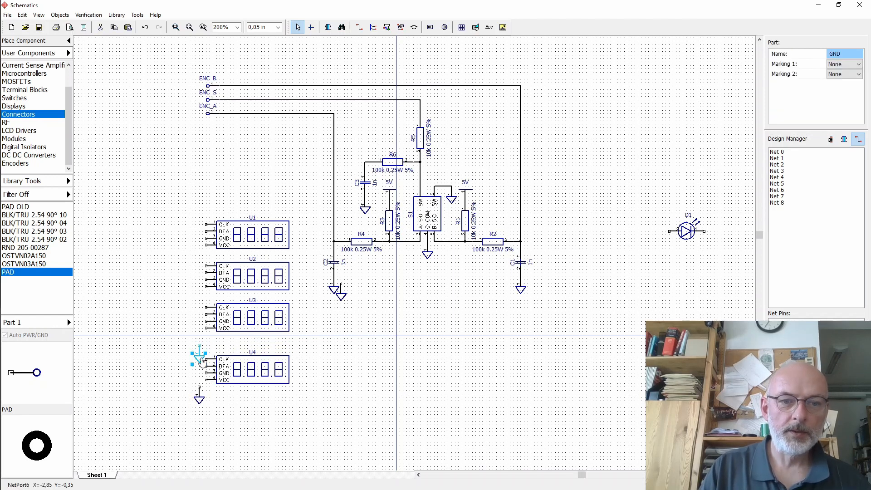
left_click_drag(202, 361, 203, 351)
left_click(208, 347)
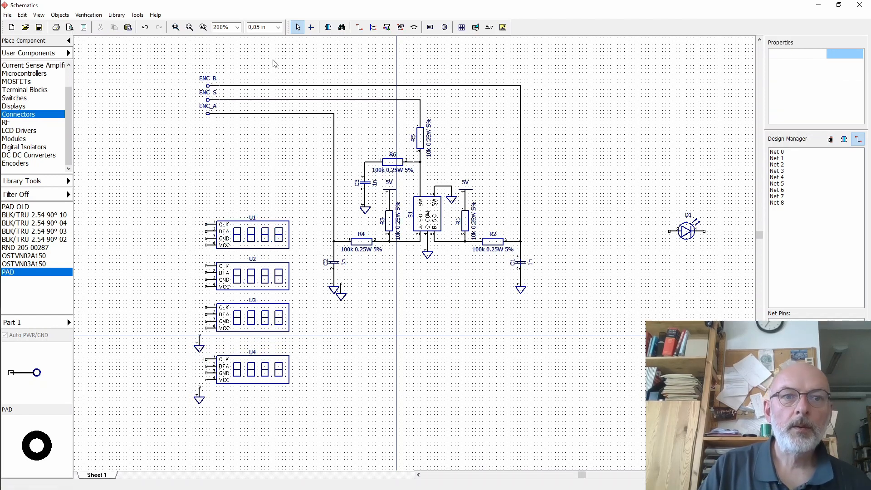
- Zoom to 300% and wire the GND pins of U3 and U4 to their ground symbols
left_click(236, 27)
left_click(228, 81)
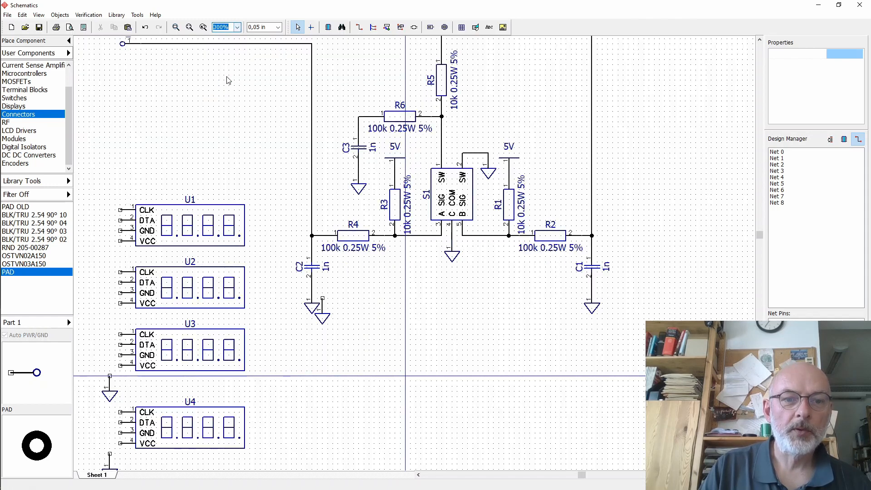
left_click(416, 477)
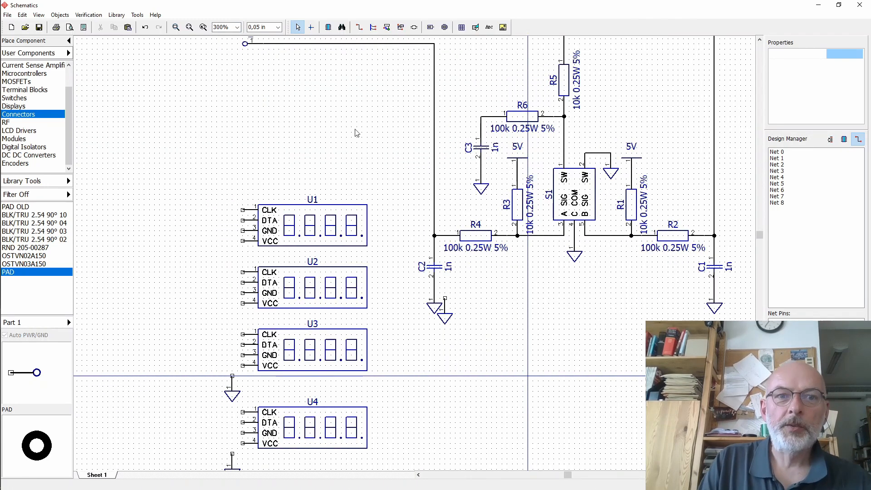
left_click(359, 27)
left_click(242, 356)
left_click(232, 376)
left_click(243, 433)
left_click(232, 454)
left_click(298, 28)
- Move displays U1 and U2 up, then U1 up once more
left_click_drag(222, 185, 379, 317)
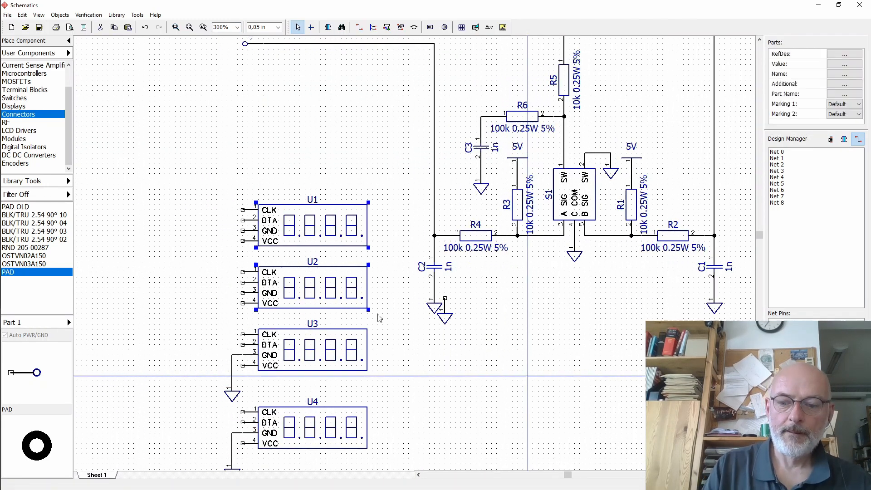
left_click_drag(343, 290, 343, 274)
left_click(384, 243)
left_click_drag(342, 208, 342, 193)
- Move the extra ground symbol under U2 and wire U2's GND pin to it
left_click_drag(444, 317, 232, 318)
left_click(359, 27)
left_click(232, 298)
left_click(242, 277)
left_click(297, 27)
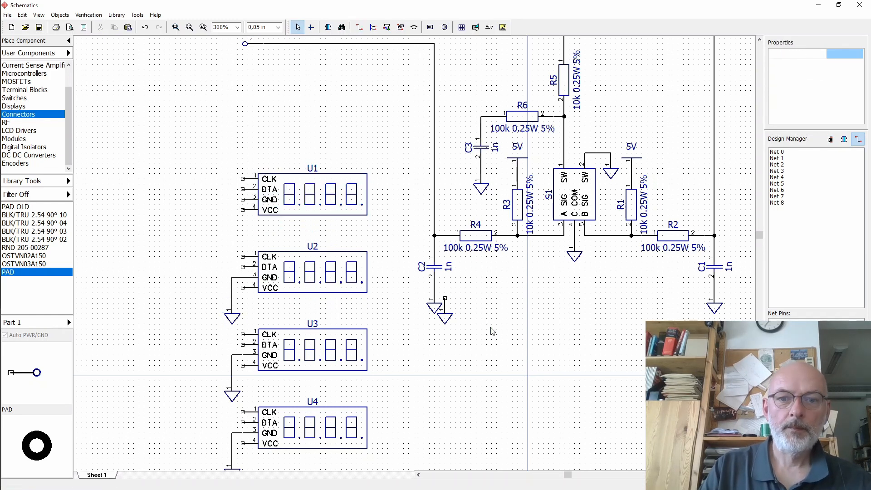
- Move the remaining extra ground symbol under U1 and wire U1's GND pin to it
left_click_drag(445, 318, 232, 239)
left_click(359, 27)
left_click(232, 220)
left_click(242, 199)
left_click(278, 107)
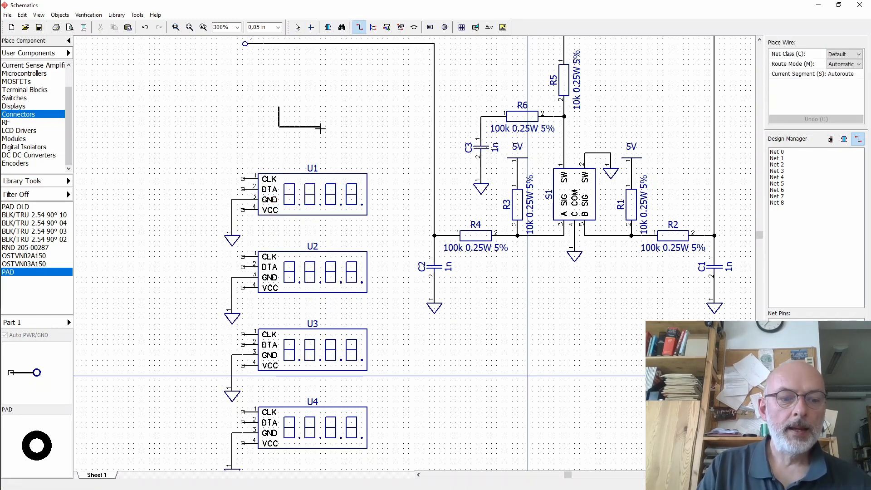
key("Escape")
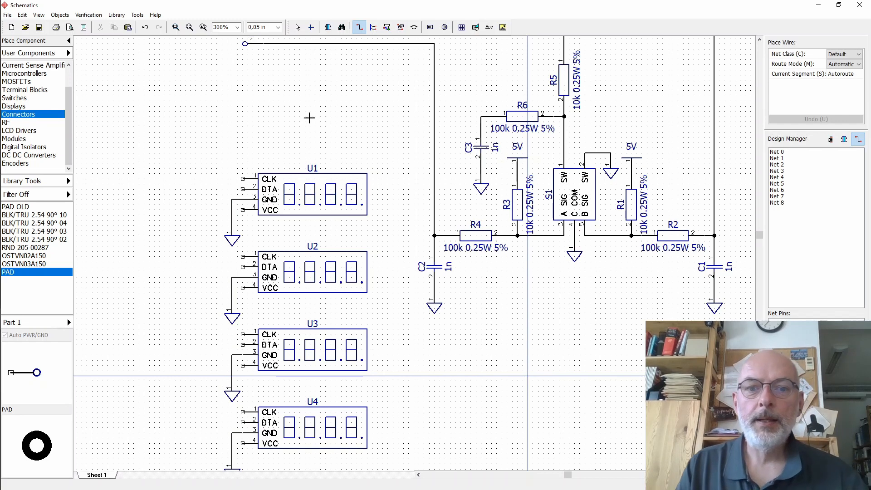
- Copy the 5V power symbol from R3 and place it below U1's VCC pin
left_click(759, 40)
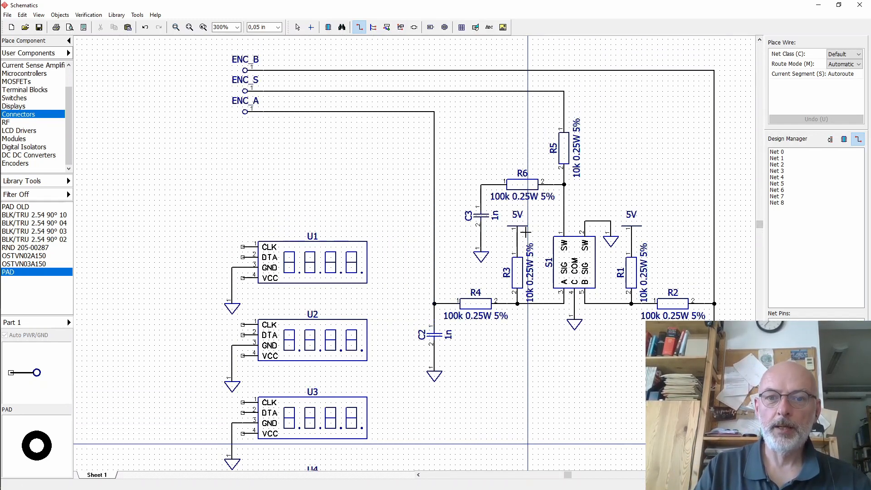
left_click(297, 27)
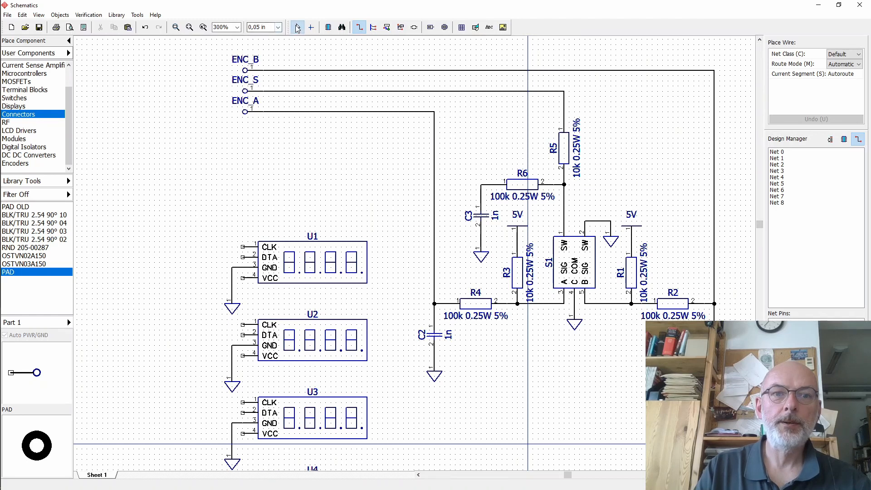
left_click(520, 231)
left_click_drag(520, 231, 216, 265)
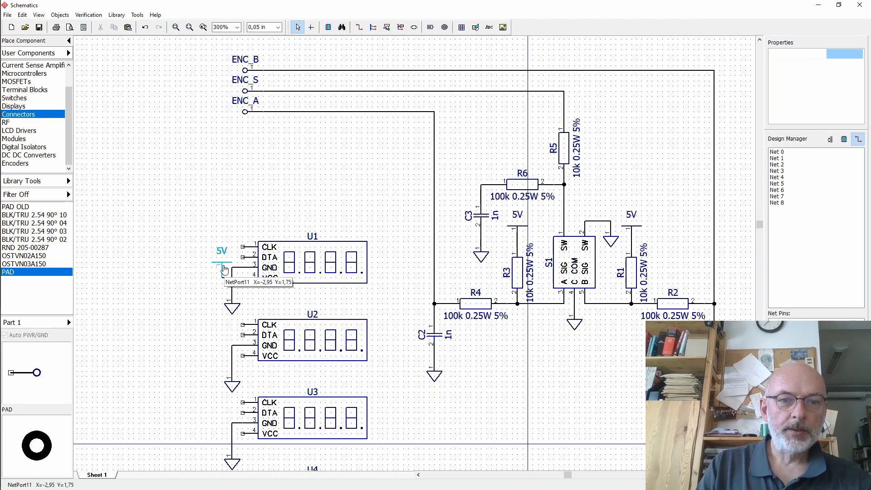
left_click_drag(224, 268, 242, 299)
- Move displays U2, U3 and U4 down to space the column evenly
scroll(383, 145, "down", 3)
left_click_drag(387, 136, 214, 382)
left_click_drag(313, 245, 313, 255)
left_click(445, 250)
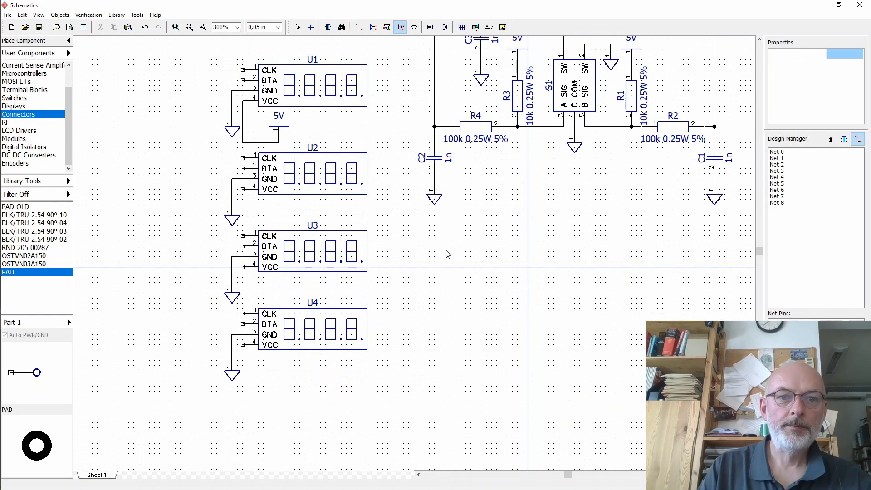
left_click_drag(386, 214, 220, 396)
key("Down")
key("Down")
left_click_drag(387, 301, 201, 410)
key("Down")
key("Down")
left_click(202, 408)
- Shift U1's 5V symbol to the left
right_click(277, 132)
left_click(281, 129)
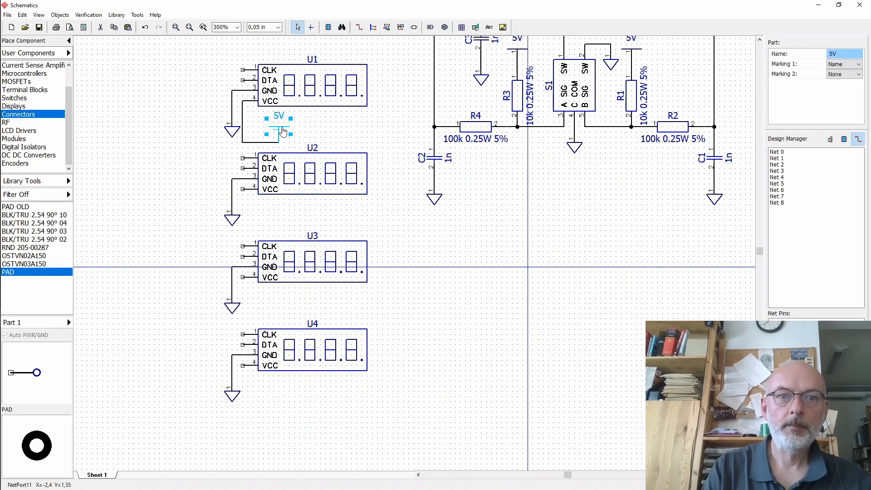
key("Left")
key("Left")
key("Left")
left_click(312, 138)
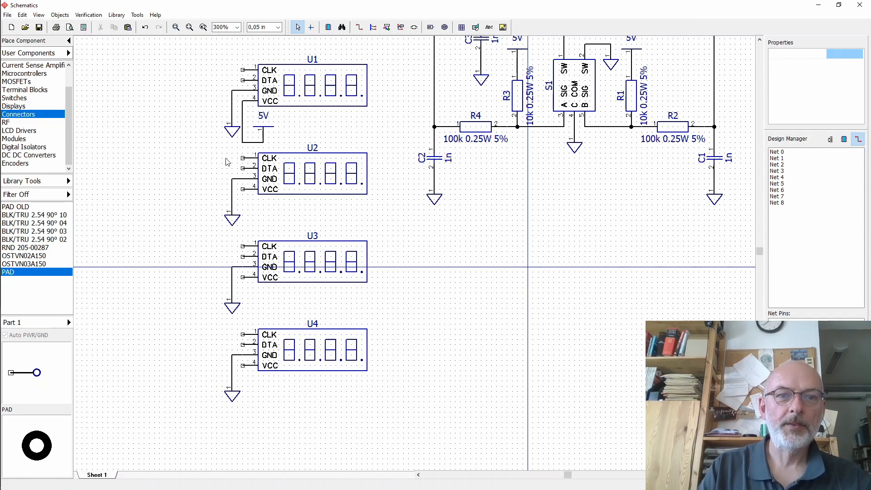
- Copy the 5V symbol and place the copy below U2's VCC pin
left_click(263, 128)
key("ctrl+c")
key("ctrl+v")
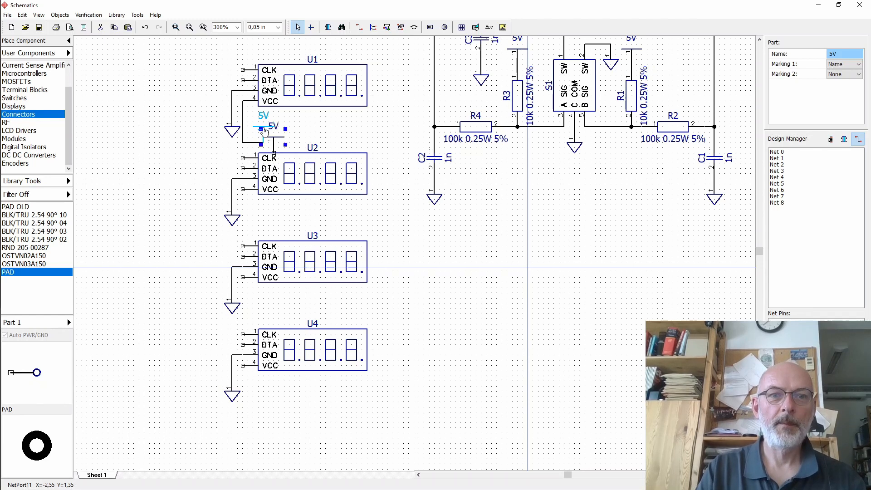
left_click_drag(263, 131, 253, 204)
left_click(330, 142)
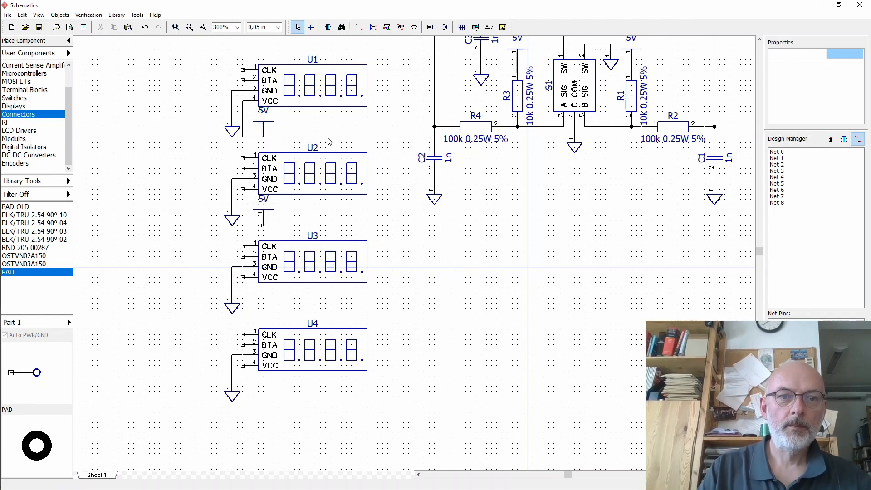
- Wire U2's VCC pin to its 5V symbol
left_click(243, 189)
left_click(263, 225)
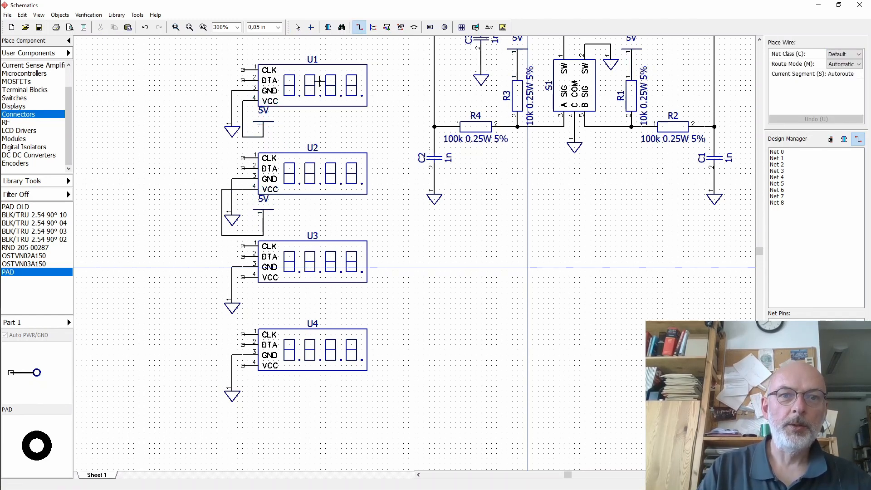
left_click(297, 27)
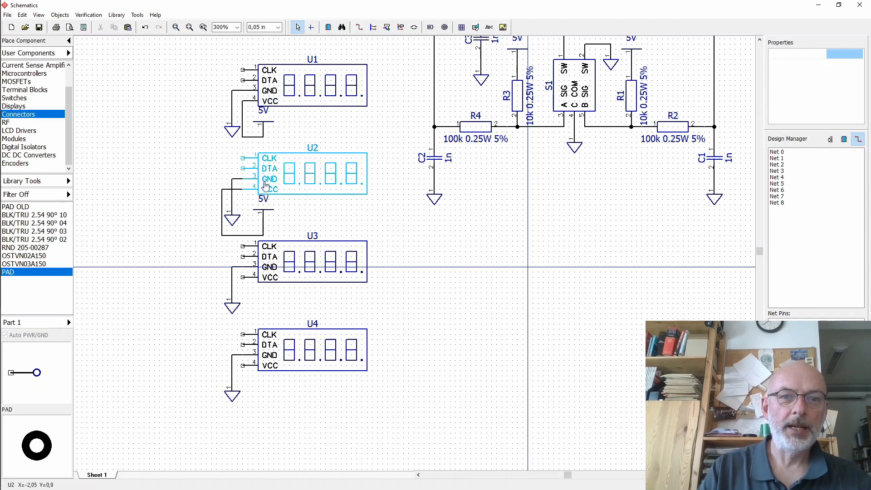
left_click(242, 210)
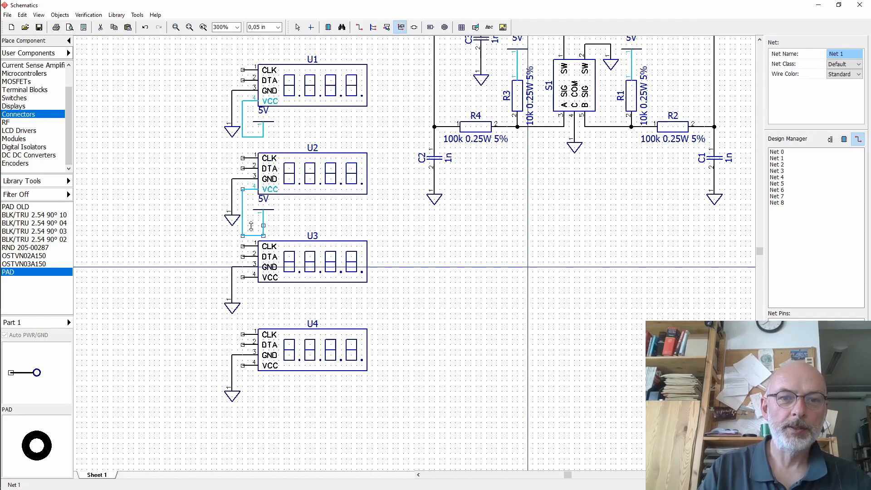
left_click(300, 220)
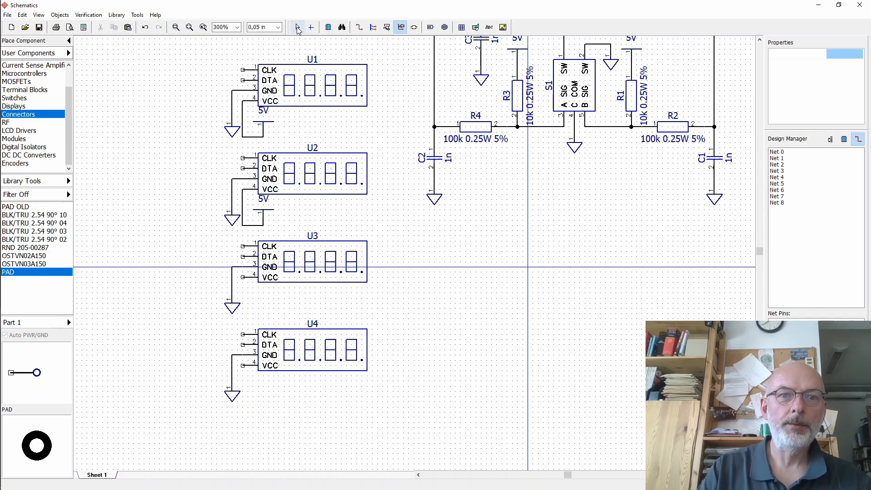
- Copy the 5V symbol twice and place the copies below U3 and U4
left_click(298, 30)
left_click(264, 216)
key("ctrl+c")
key("ctrl+v")
key("ctrl+v")
left_click_drag(275, 226, 265, 304)
left_click_drag(274, 226, 269, 392)
left_click(464, 347)
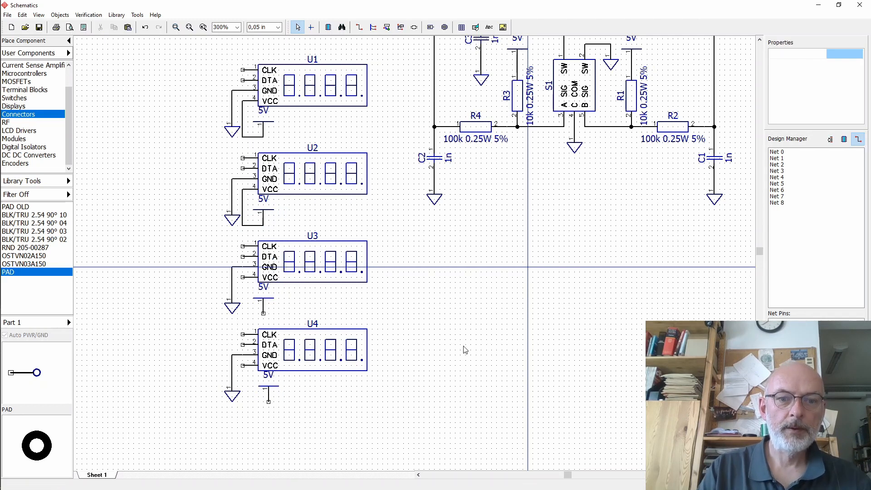
- Wire the VCC pins of U3 and U4 to their 5V symbols
left_click(242, 277)
left_click(263, 313)
left_click(242, 366)
left_click(268, 402)
- Move displays U2 to U4 with their symbols upward to tighten the vertical spacing
mouse_move(221, 299)
left_mouse_down()
mouse_move(242, 298)
mouse_move(253, 313)
left_mouse_up()
mouse_move(216, 388)
left_mouse_down()
mouse_move(242, 389)
mouse_move(255, 402)
left_mouse_up()
left_click(326, 412)
left_click_drag(387, 144, 215, 418)
key("Up")
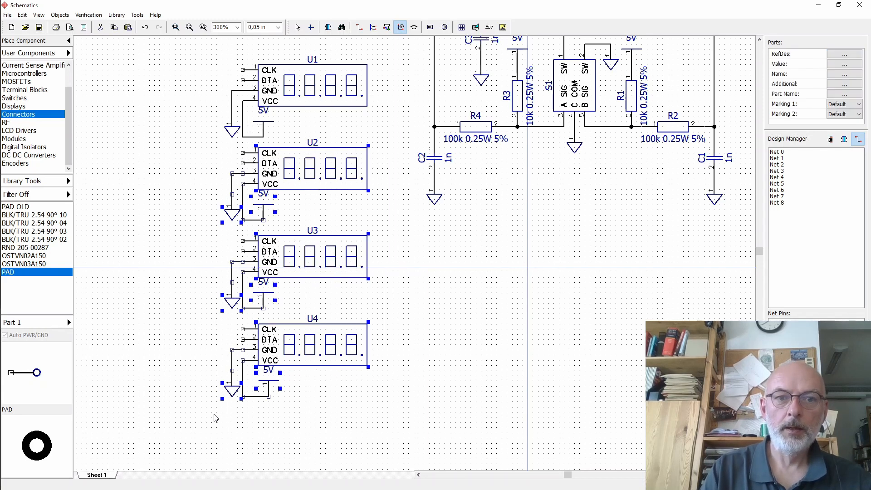
left_click(426, 251)
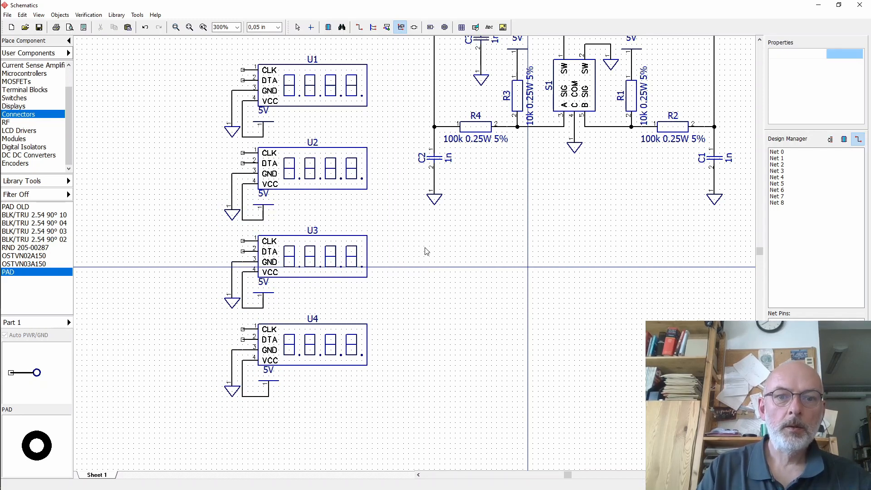
left_click_drag(393, 319, 213, 408)
key("Up")
left_click(384, 310)
key("Up")
left_click(399, 290)
- Copy the ENC_B pad, place the copy above it, and set its reference designator to GND
left_click(761, 41)
left_click(760, 40)
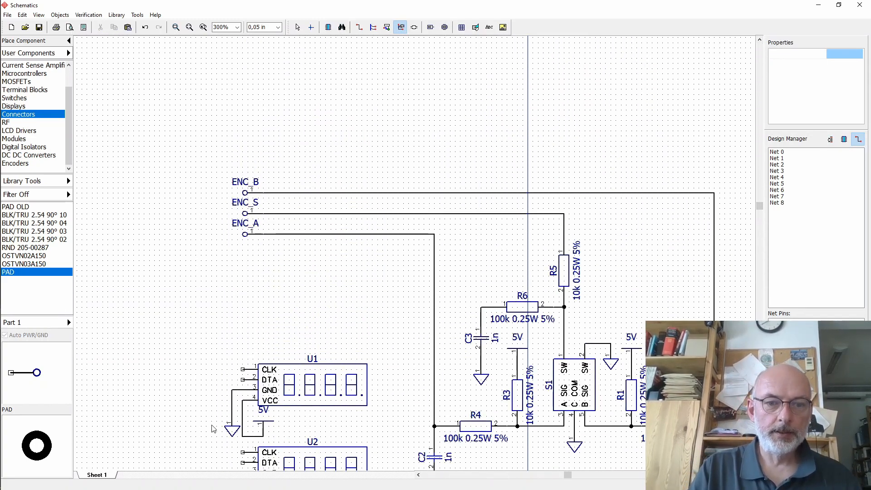
left_click(298, 29)
left_click(247, 194)
key("ctrl+c")
key("ctrl+v")
left_click_drag(257, 203, 251, 173)
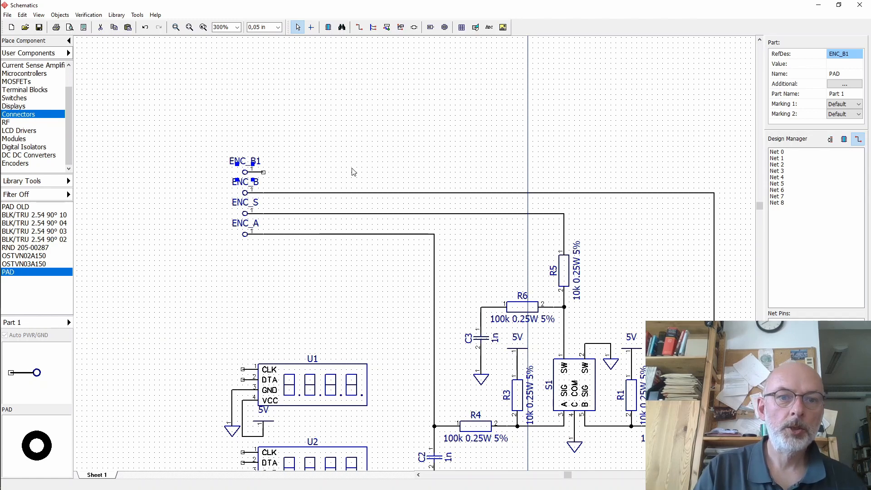
left_click(847, 54)
type("GND")
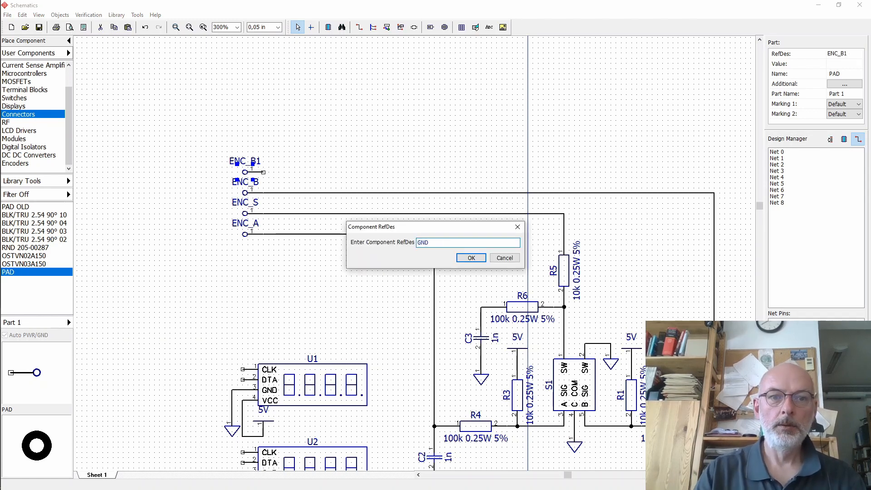
left_click(471, 258)
- Copy the GND pad, place the copy above it, and set its reference designator to 5V
left_click(250, 172)
key("ctrl+c")
key("ctrl+v")
left_click_drag(265, 183, 266, 145)
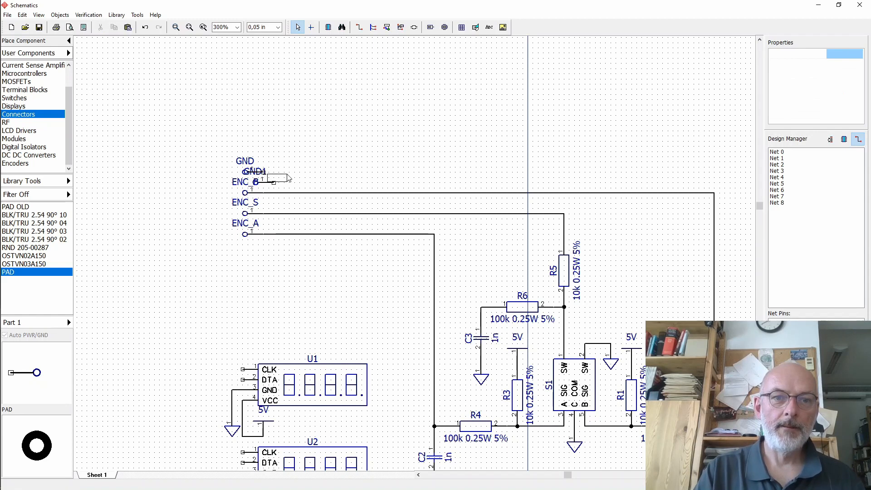
left_click_drag(265, 182, 255, 151)
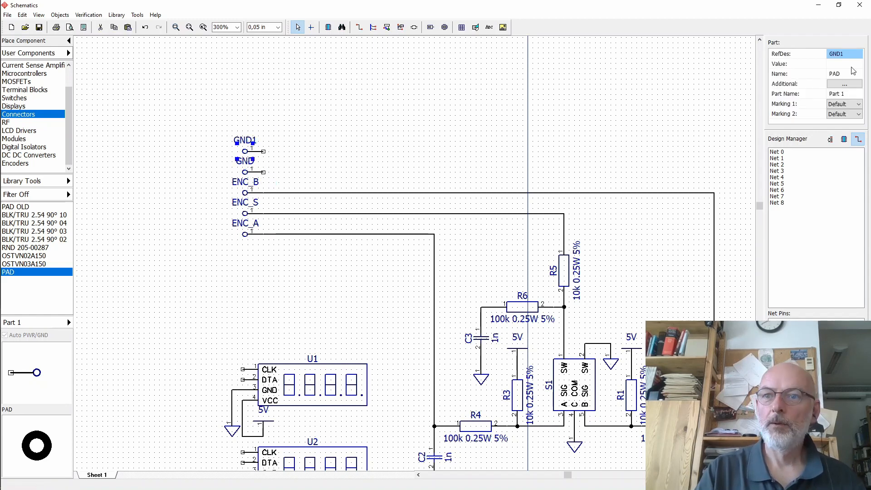
left_click(847, 55)
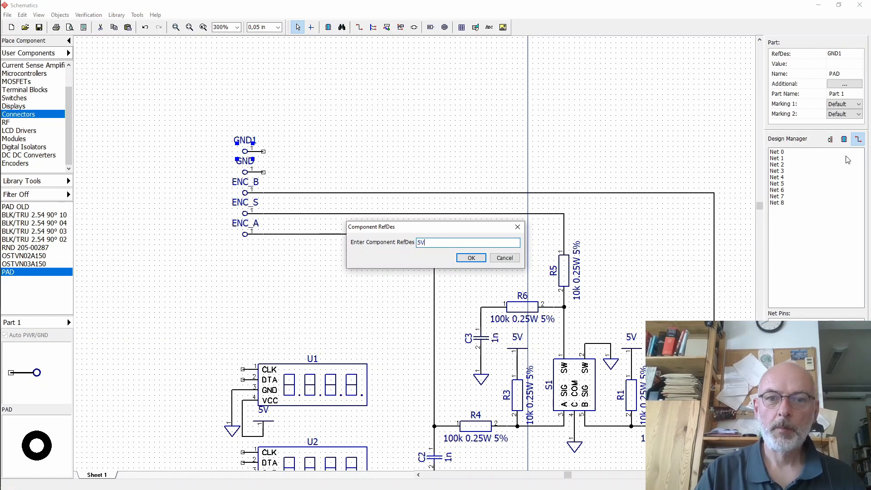
left_click(471, 257)
- Copy a 5V power symbol next to the 5V pad and wire the pad to it
left_click(517, 348)
key("ctrl+c")
key("ctrl+v")
left_click_drag(528, 358, 273, 125)
left_click(358, 27)
left_click(263, 151)
left_click(274, 140)
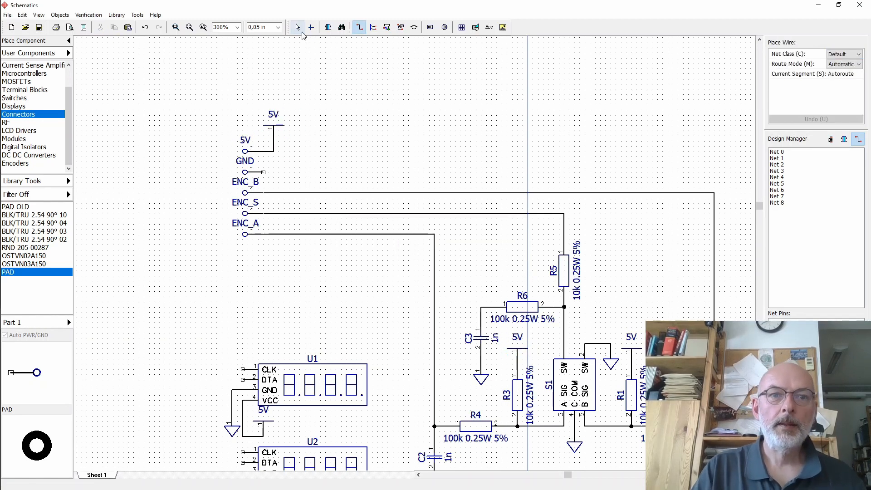
- Nudge the new 5V symbol down two grid steps
left_click(297, 27)
left_click(277, 130)
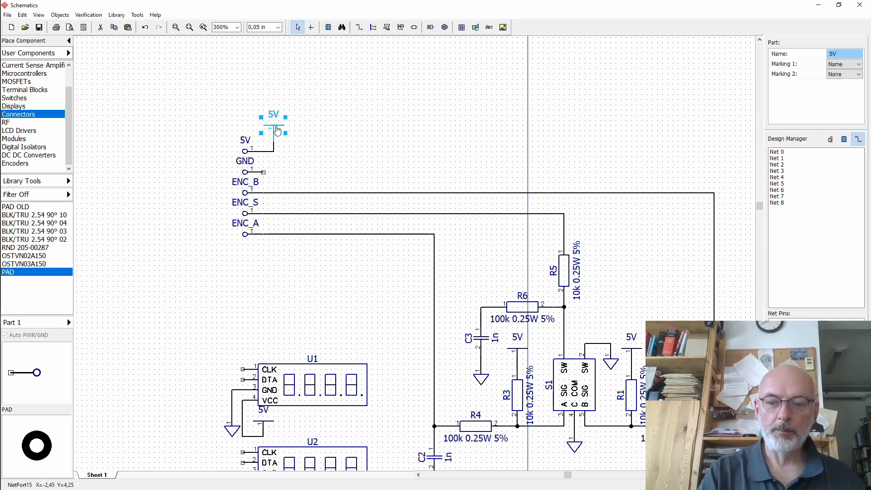
key("Down")
key("Down")
left_click(303, 104)
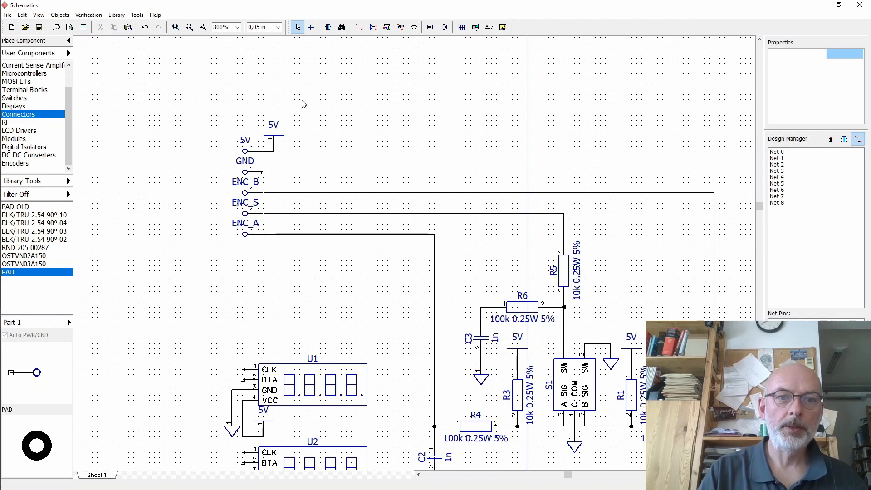
- Move the GND pad to the right and shift the 5V pad with its symbol down
left_click_drag(226, 109, 252, 125)
left_click_drag(252, 172, 428, 146)
left_click_drag(217, 88, 303, 139)
key("Down")
key("Down")
key("Down")
key("Down")
key("Down")
key("Down")
key("Down")
key("Down")
key("Down")
left_click(353, 114)
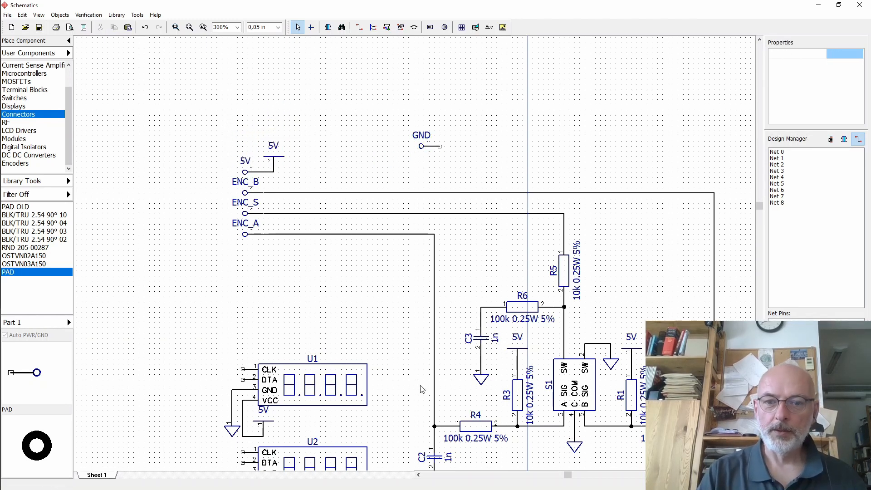
- Place a ground symbol below the GND pad and wire the pad to it
left_click(482, 379)
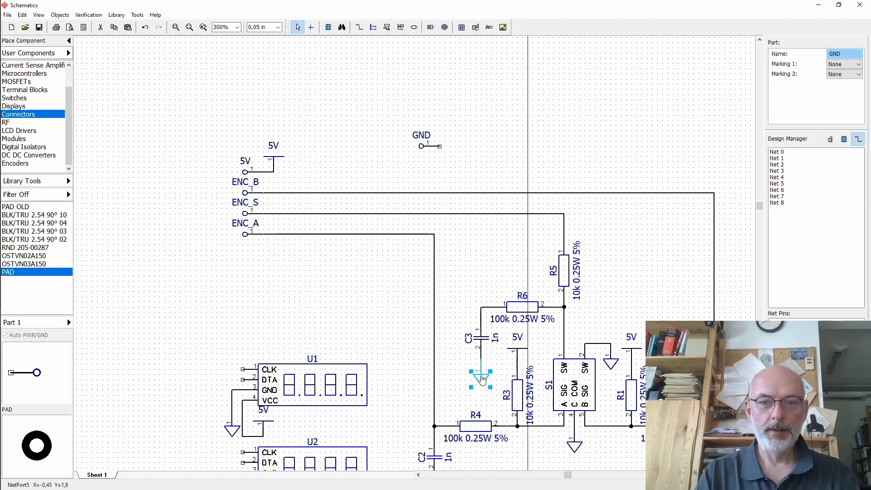
left_click_drag(482, 379, 440, 166)
left_click(358, 27)
left_click(440, 146)
left_click(450, 156)
left_click(298, 27)
left_click(468, 115)
- Wire the DTA pins of U4, U3, U2 and U1 together along a shared vertical line
scroll(527, 348, "down", 10)
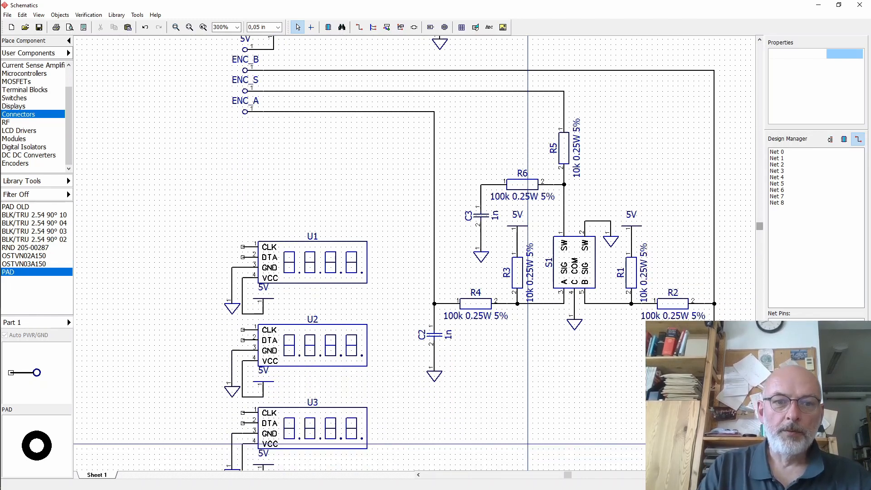
scroll(527, 348, "down", 3)
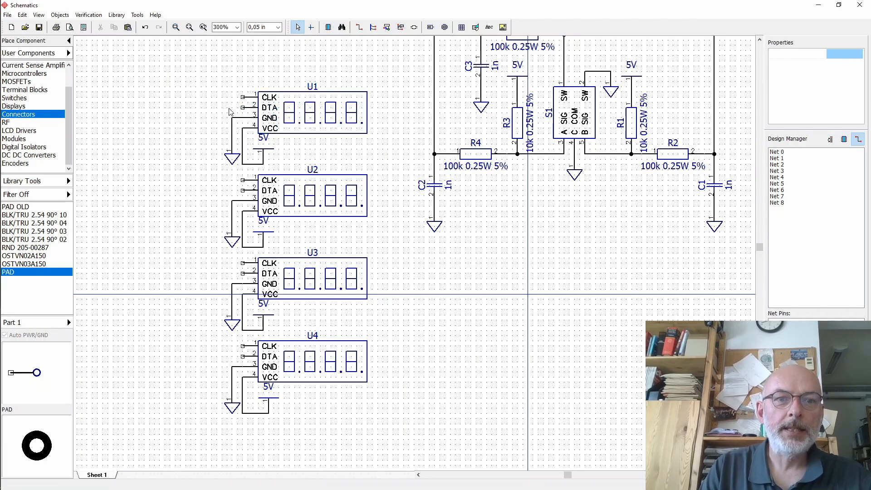
left_click(361, 29)
left_click(243, 357)
left_click(242, 274)
left_click(243, 273)
left_click(242, 190)
left_click(242, 191)
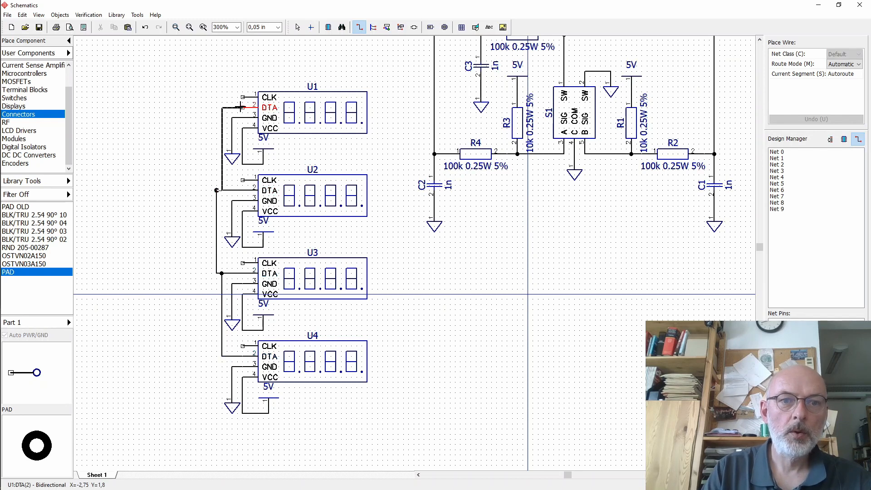
left_click(241, 107)
left_click(297, 28)
left_click_drag(217, 245, 222, 245)
left_click(148, 141)
- Copy the ENC_A pad to the left of the encoder pads and rename it DSP_DTA
left_click(760, 40)
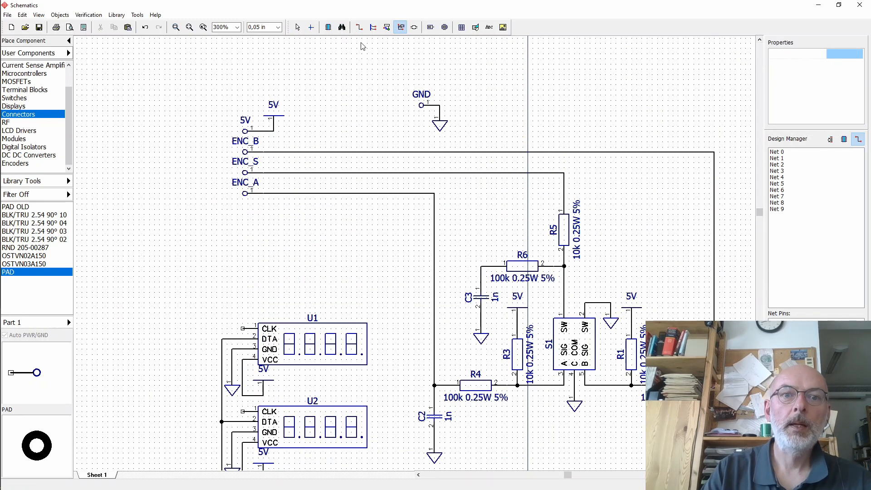
left_click(297, 28)
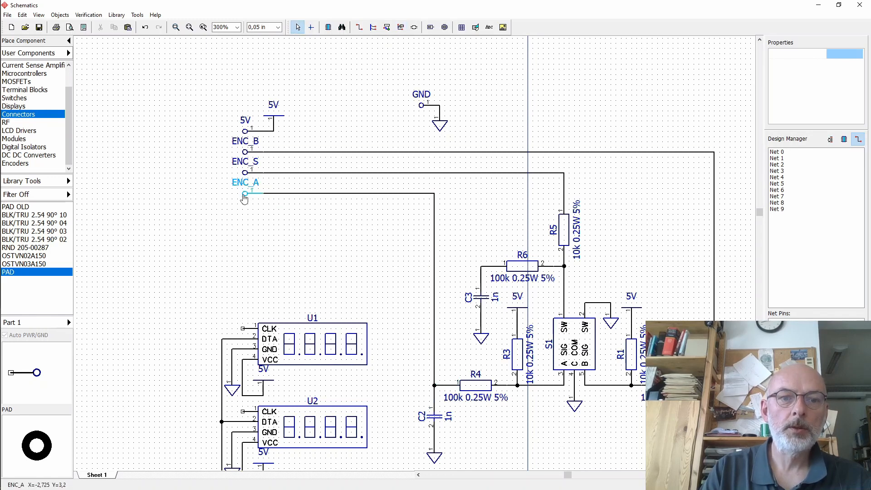
left_click_drag(245, 195, 177, 231, "ctrl")
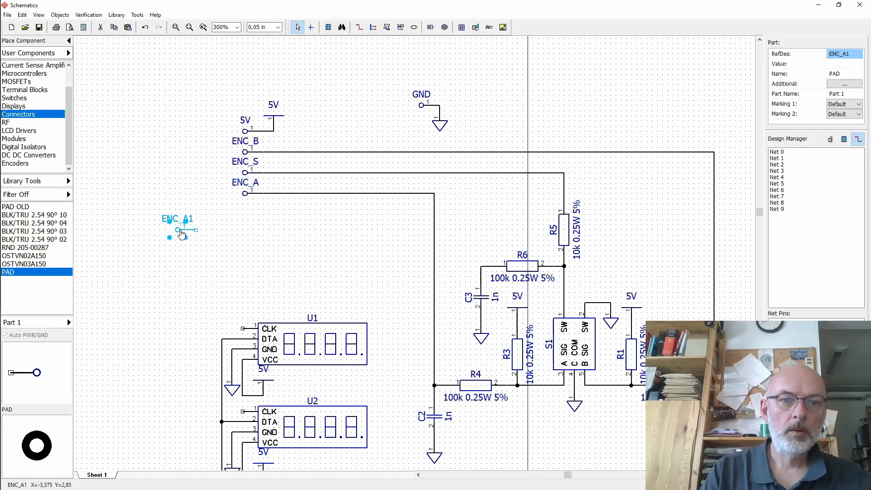
double_click(844, 55)
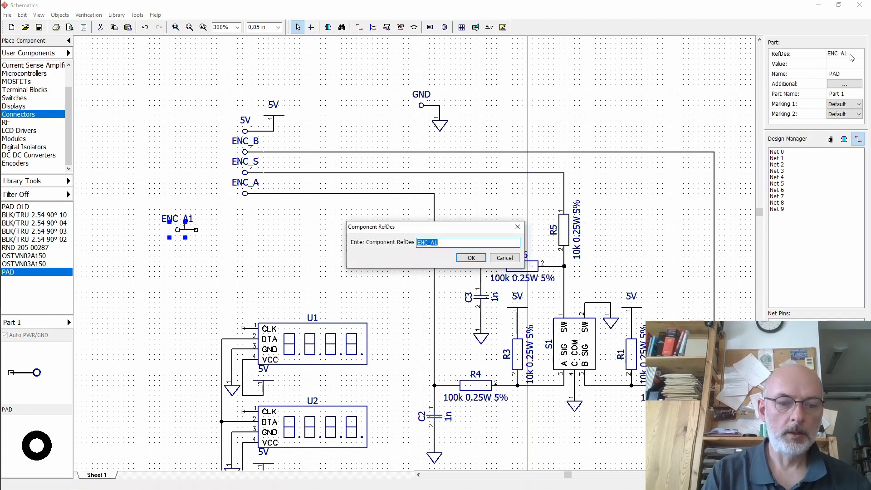
type("DSP_")
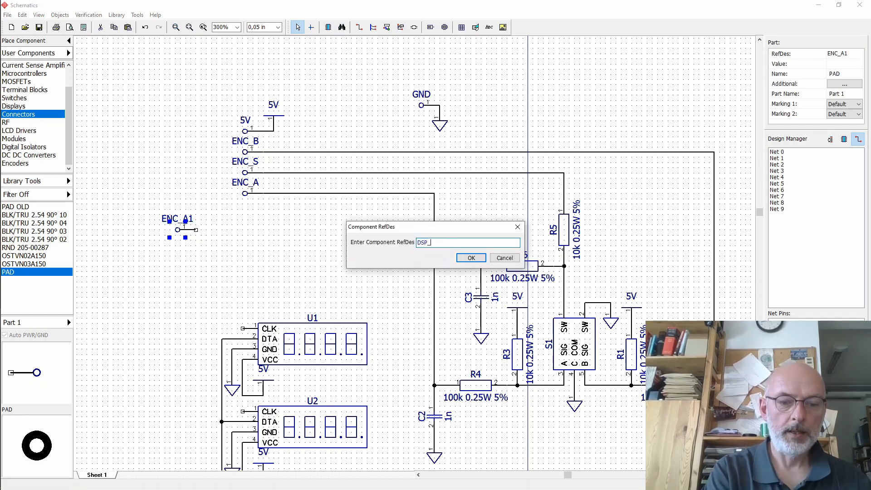
type("DTA")
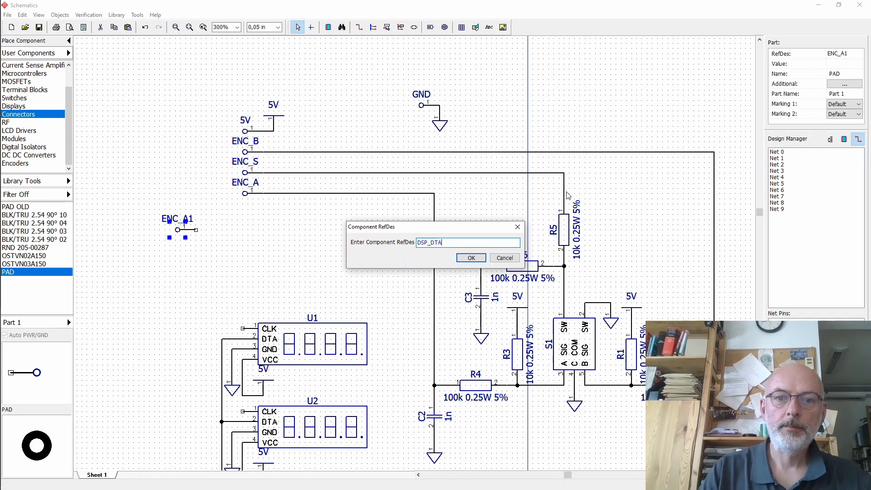
left_click(471, 257)
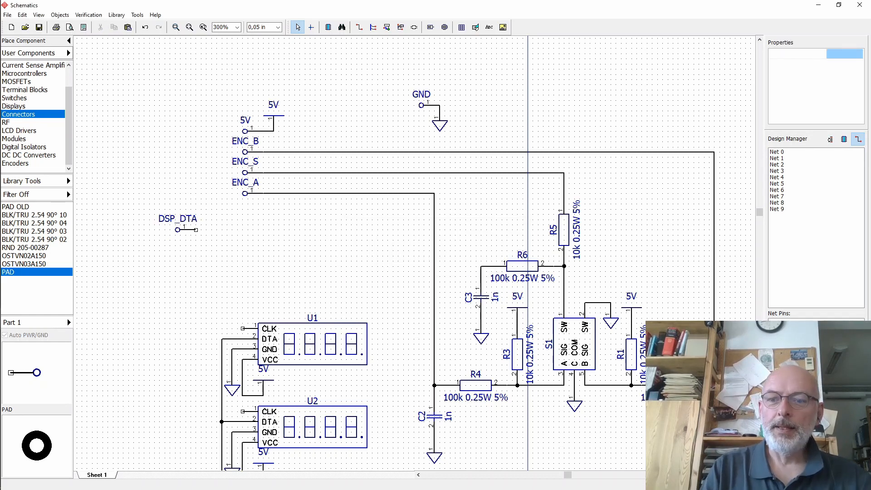
- Wire the DSP_DTA pad to the displays' shared DTA line
scroll(528, 349, "down", 6)
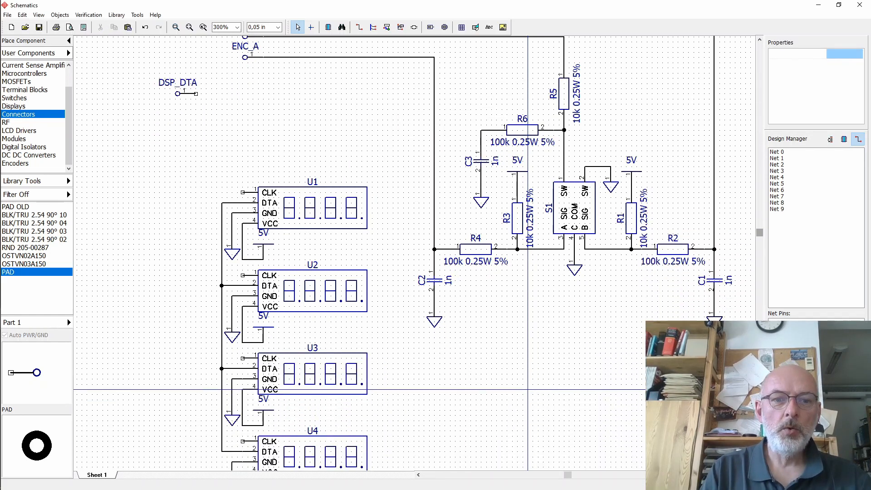
scroll(528, 348, "down", 1)
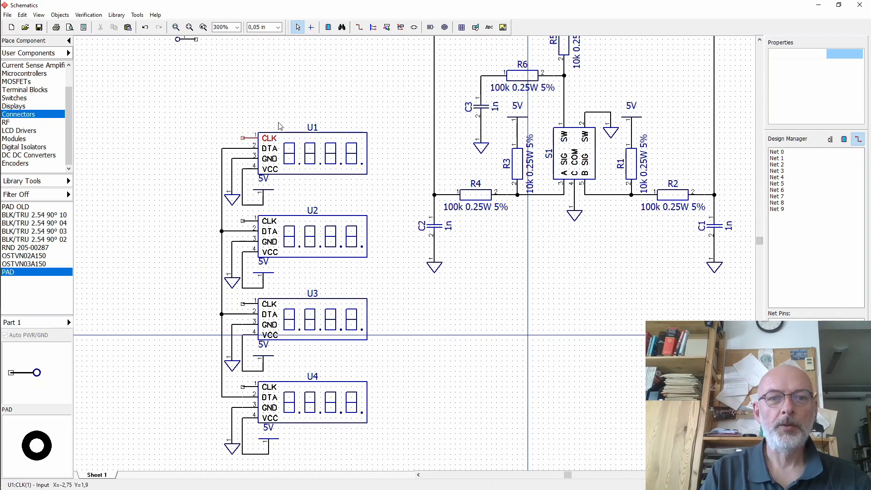
left_click(758, 42)
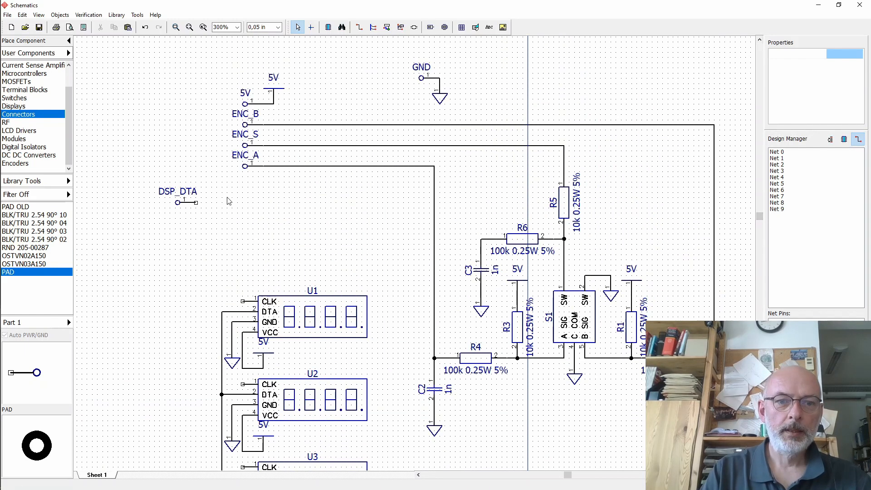
left_click(359, 27)
left_click(196, 203)
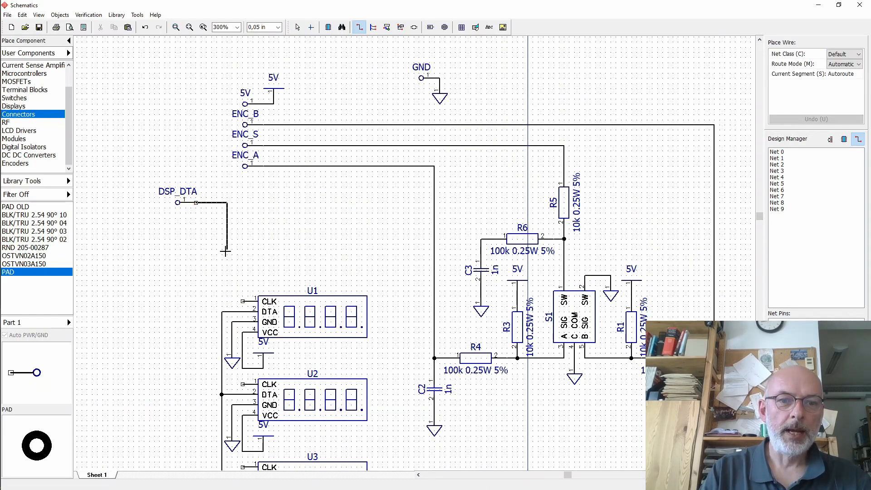
left_click(221, 311)
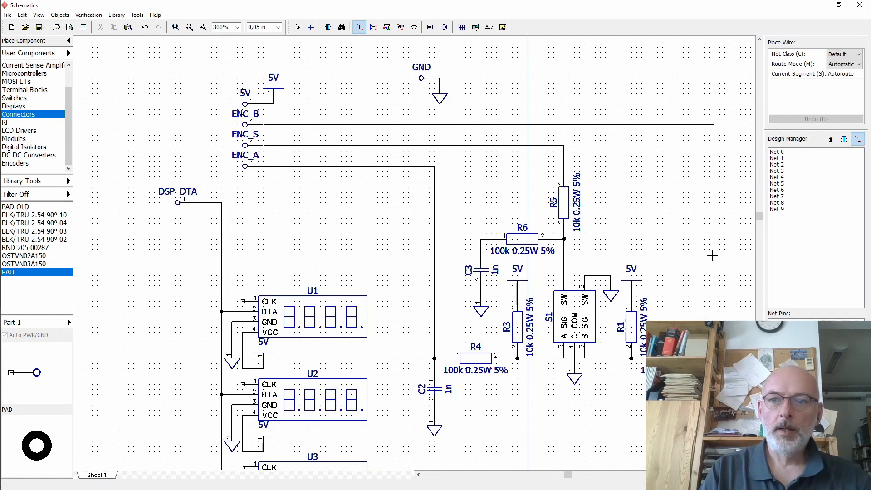
- Copy the DSP_DTA pad, place the copy below it, and rename it SET_CLK
scroll(527, 389, "down", 4)
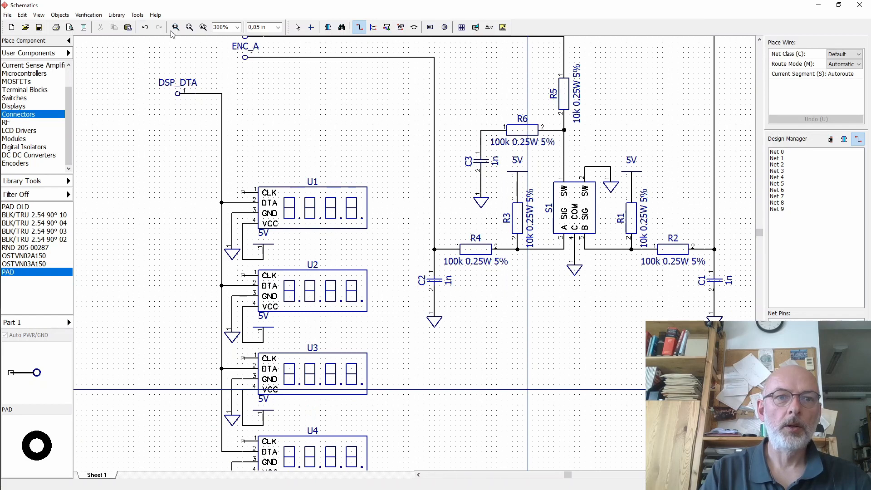
left_click(297, 29)
left_click(179, 95)
key("ctrl+c")
key("ctrl+v")
left_click_drag(189, 105, 179, 116)
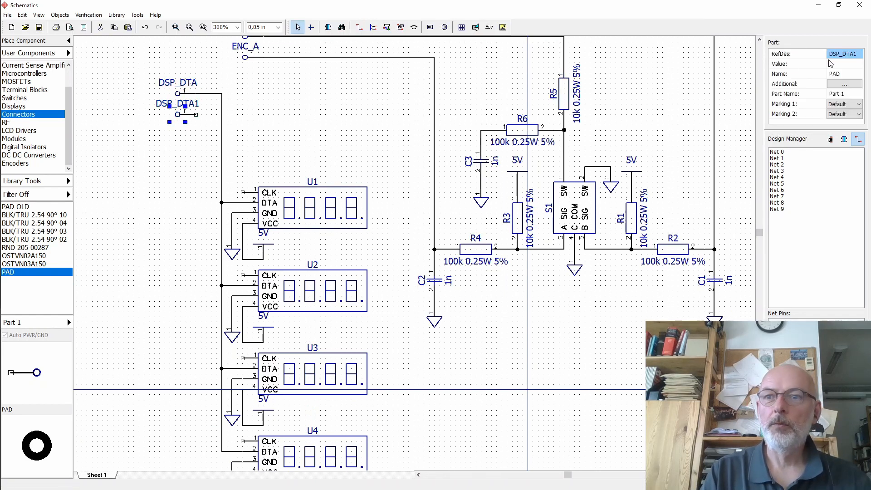
left_click(837, 56)
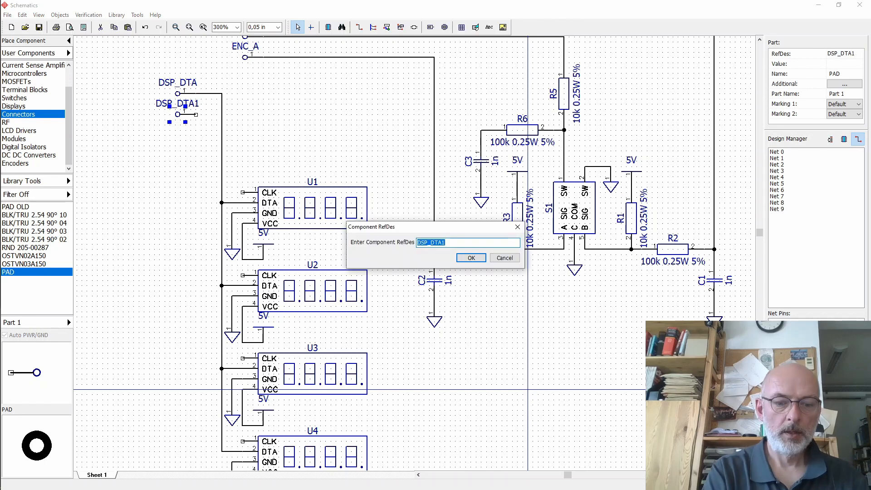
type("SET_CLK")
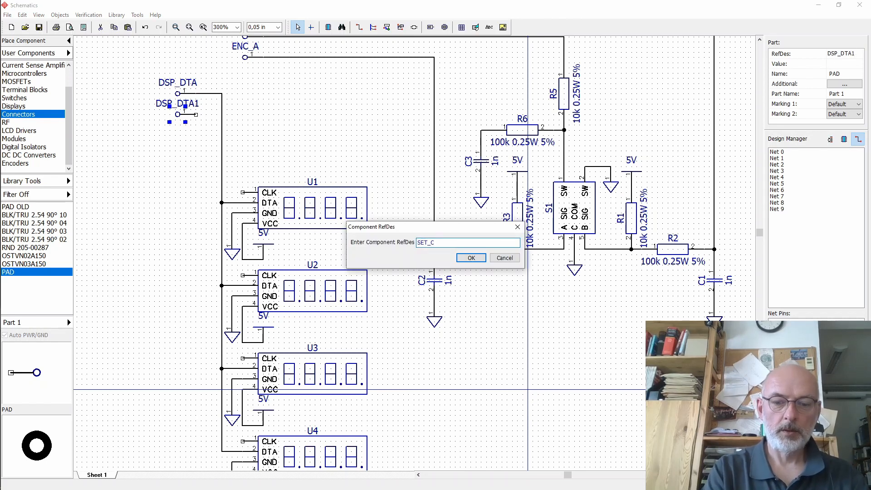
left_click(471, 257)
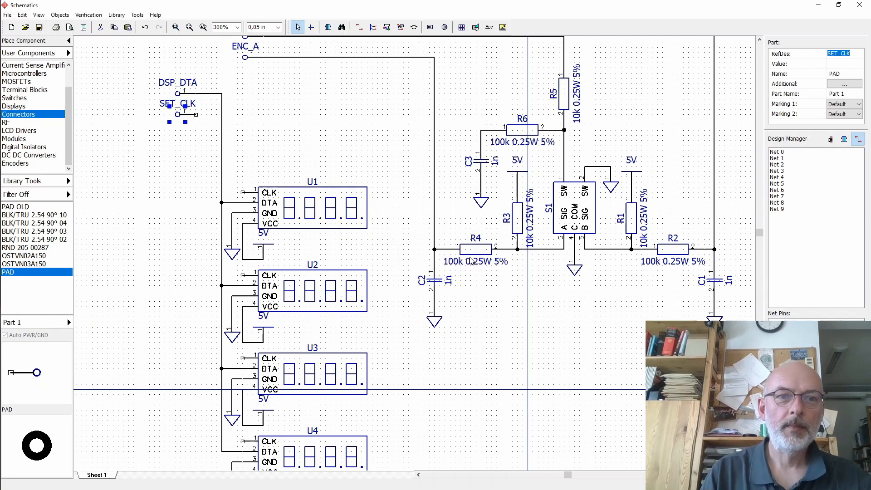
- Rename display U1 as SET
left_click(317, 200)
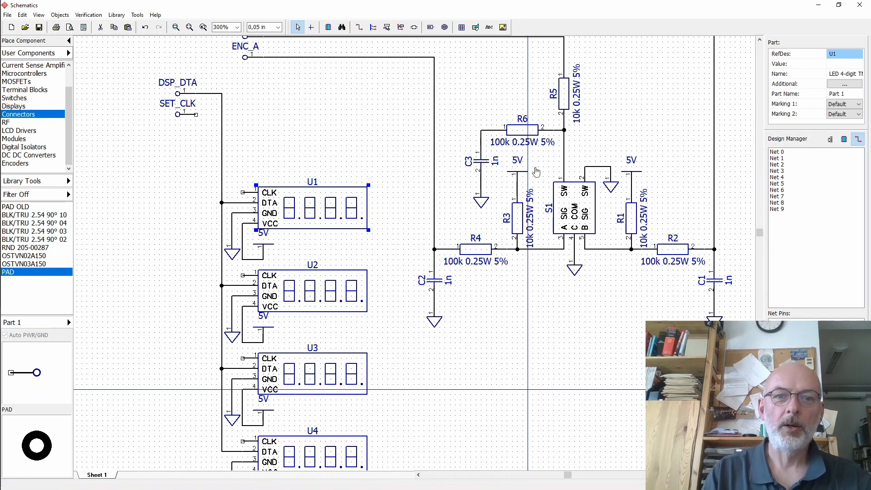
left_click(838, 56)
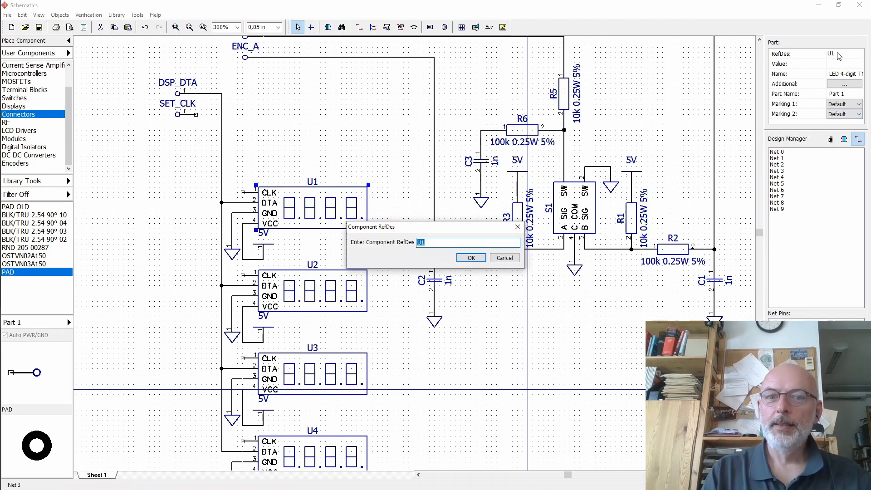
type("SET")
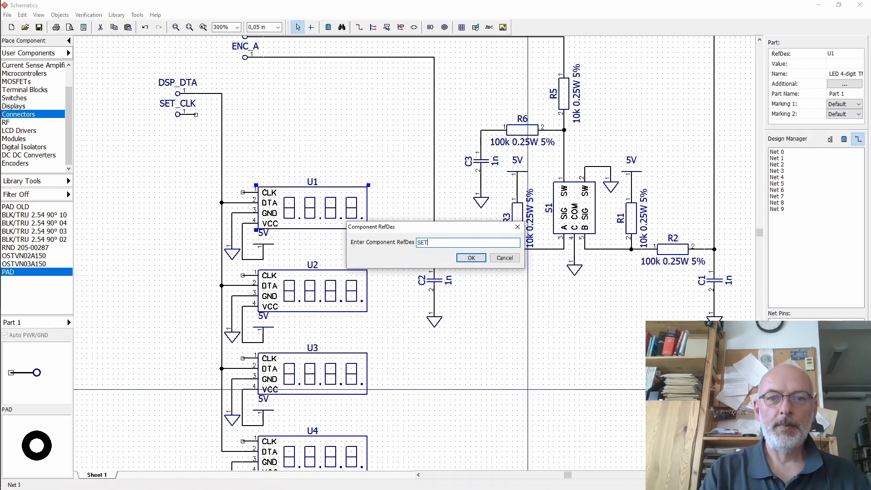
left_click(469, 258)
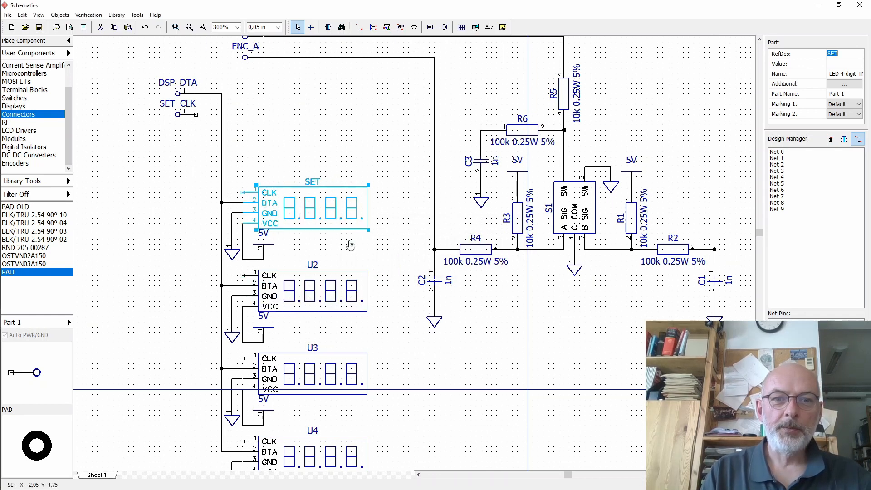
- Rename display U2 as HTR
left_click(309, 279)
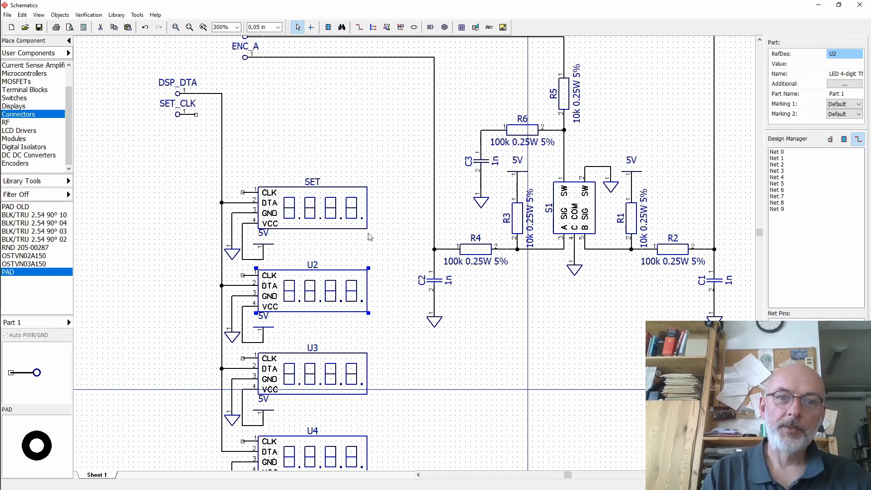
left_click(844, 55)
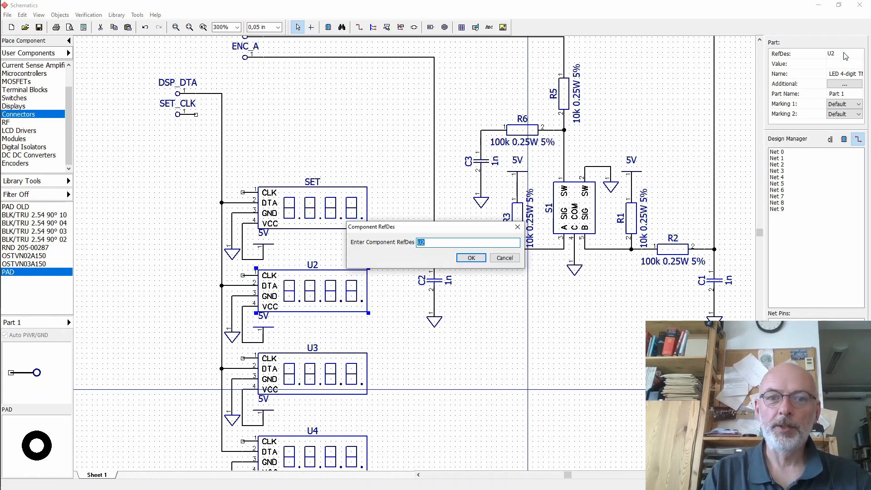
type("HTR")
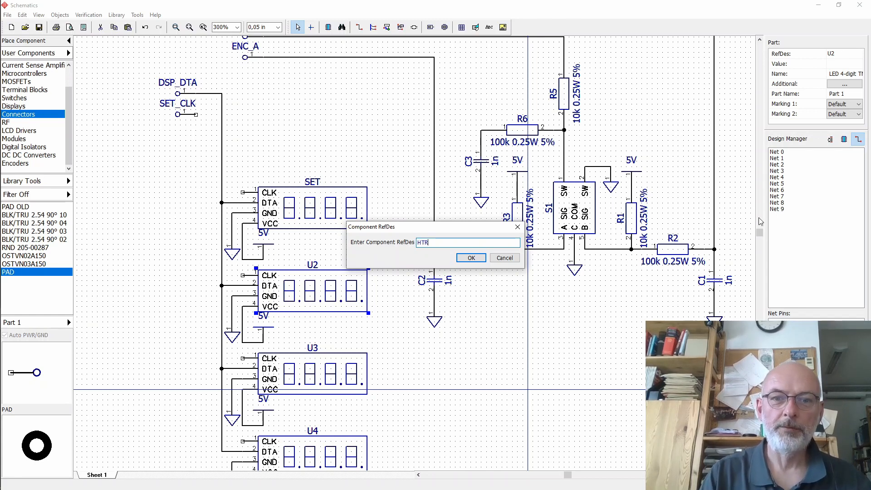
left_click(471, 258)
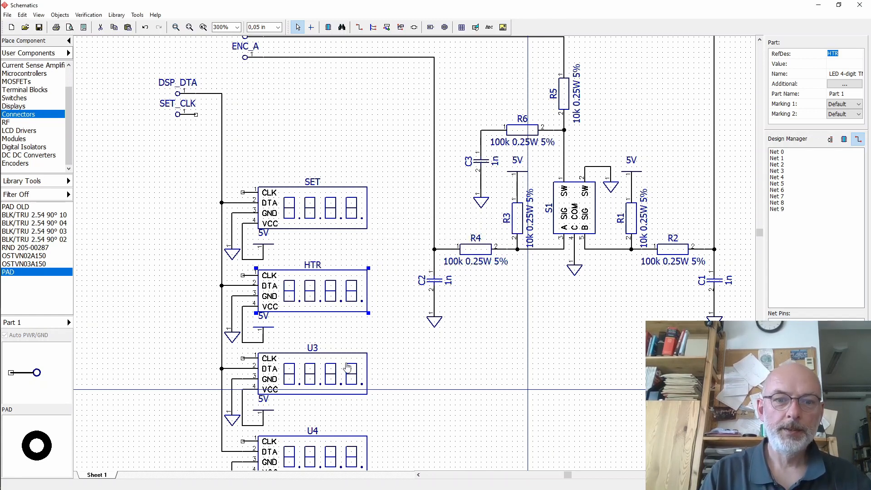
- Rename display U3 as BTH in its component properties
left_click(316, 358)
double_click(316, 358)
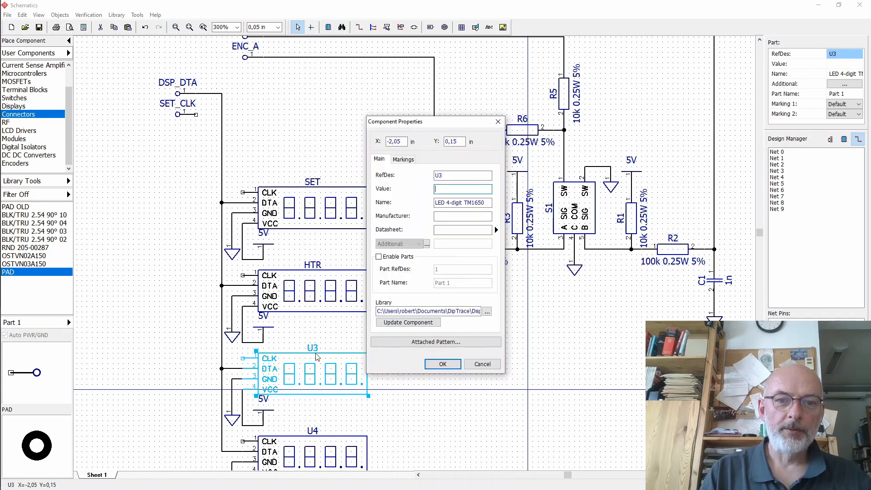
left_click(462, 187)
key("shift+Tab")
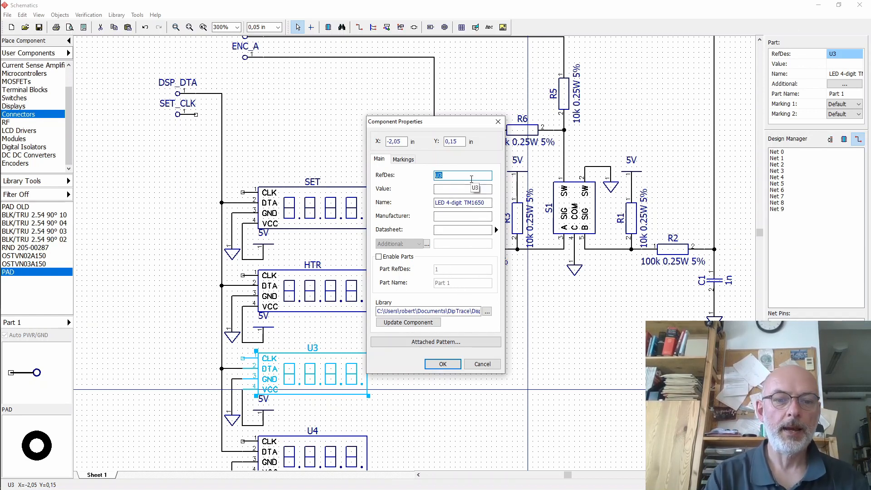
type("BTH")
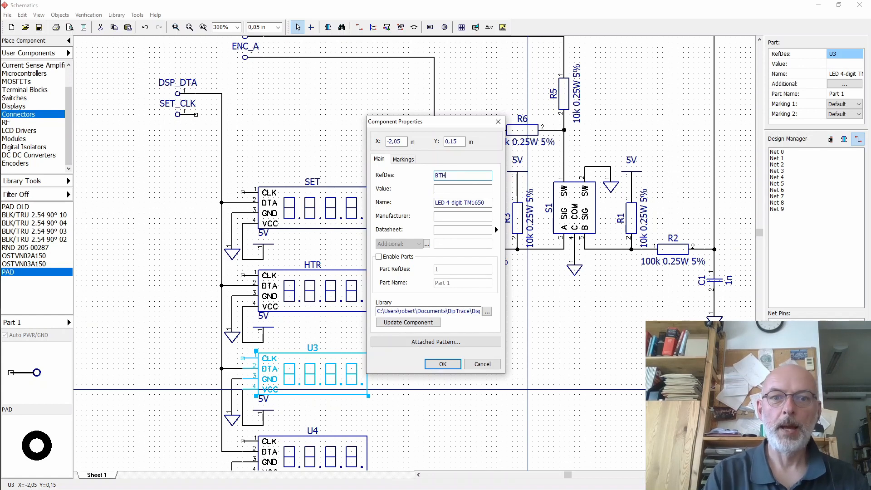
left_click(441, 364)
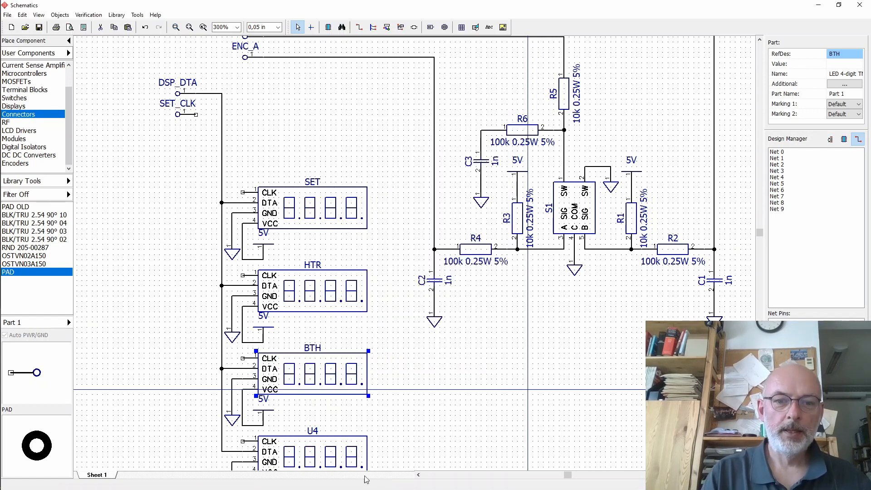
- Rename display U4 as EXT
left_click(314, 441)
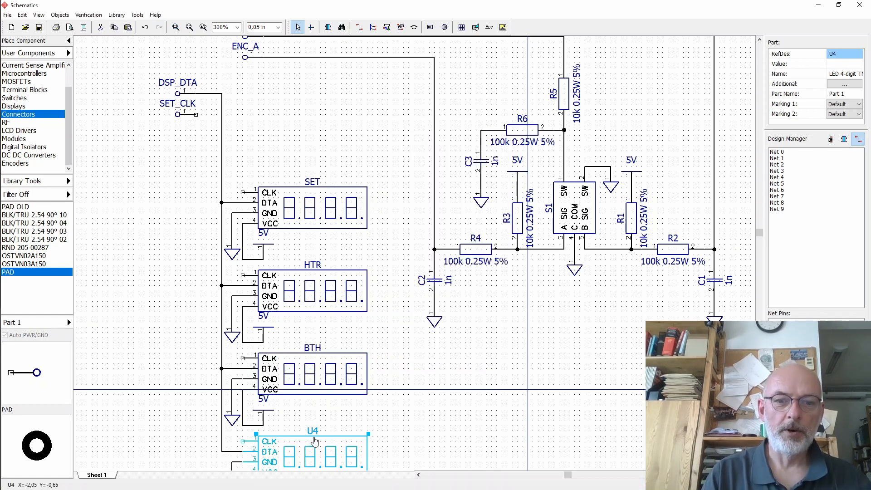
left_click(842, 54)
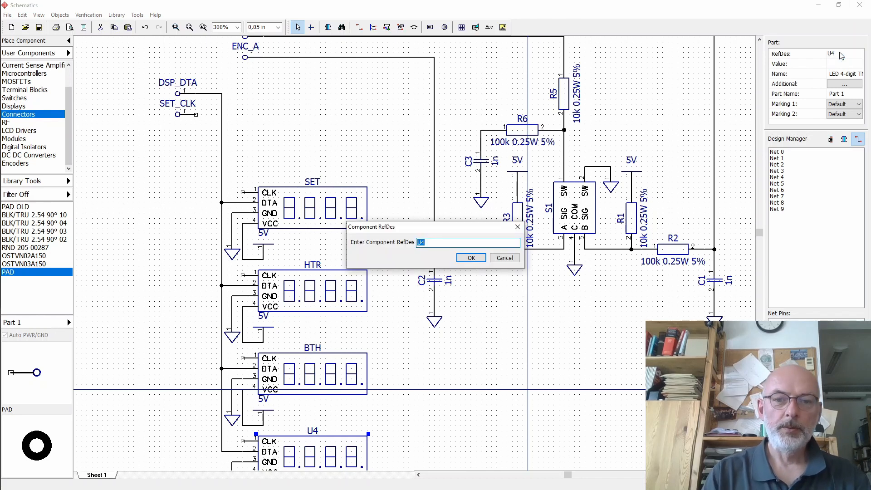
type("EXT")
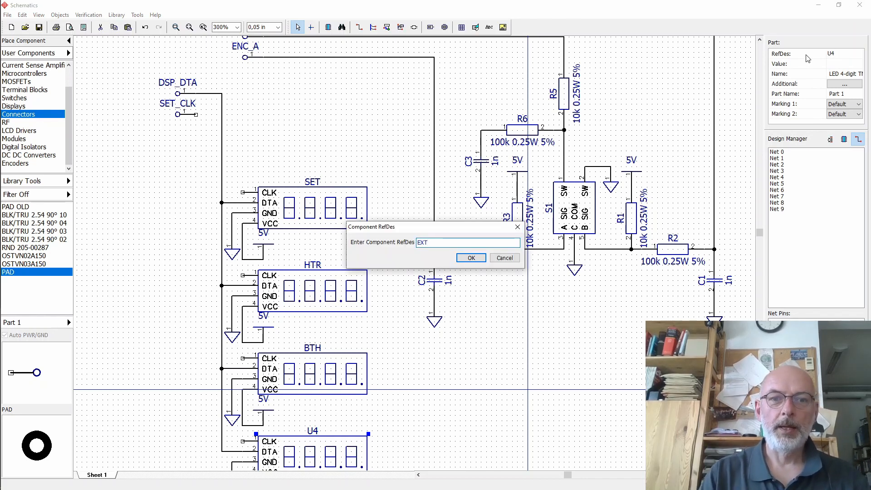
left_click(471, 258)
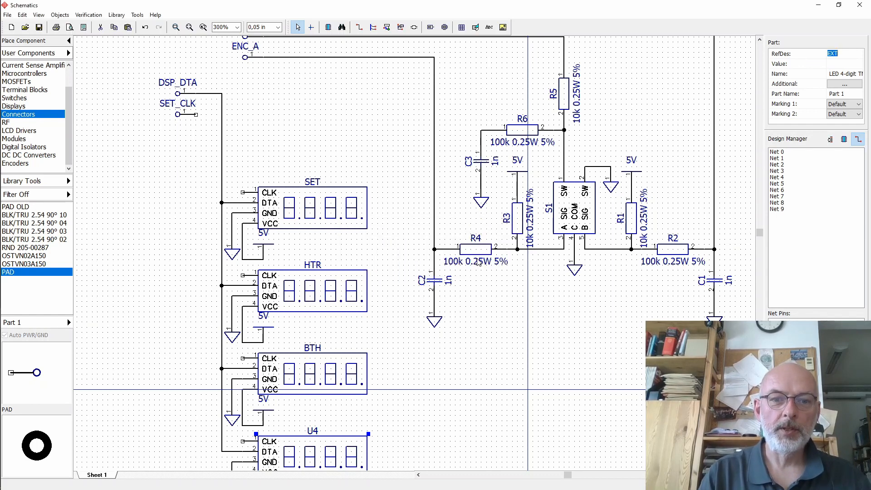
- Wire the SET_CLK pad to the SET display's CLK pin and shift the wire's vertical run left
left_click(338, 131)
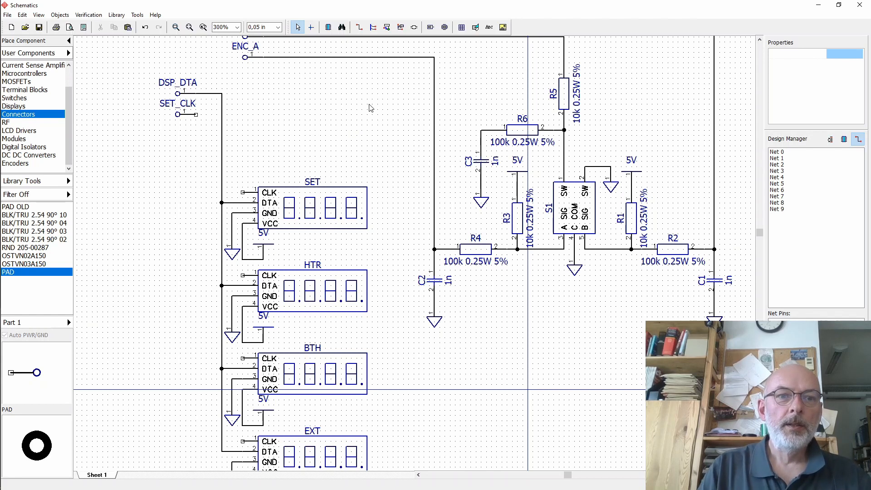
left_click(359, 27)
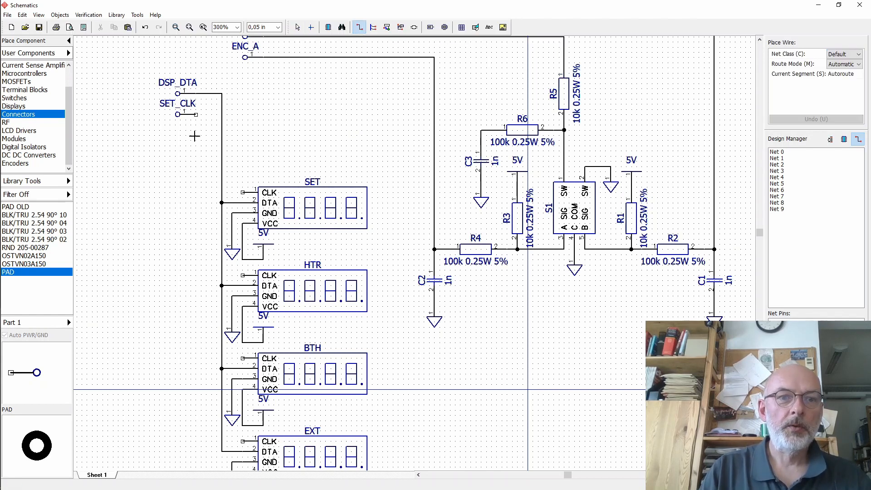
left_click(196, 114)
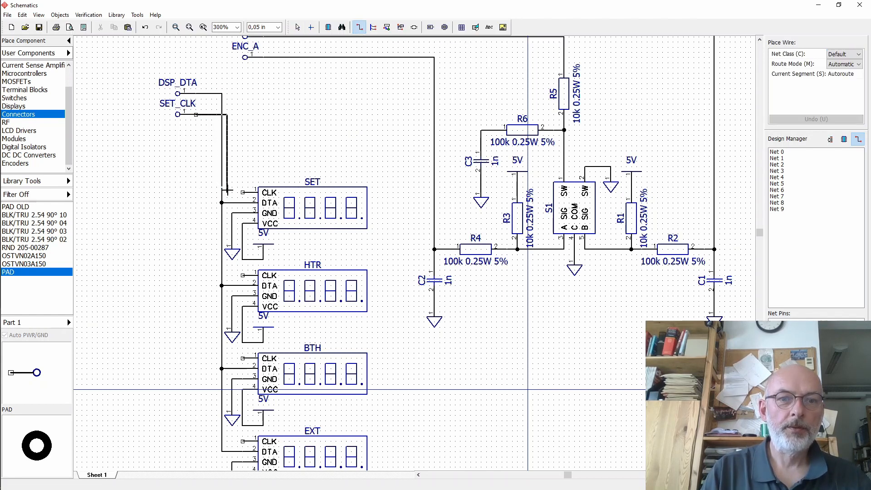
left_click(244, 192)
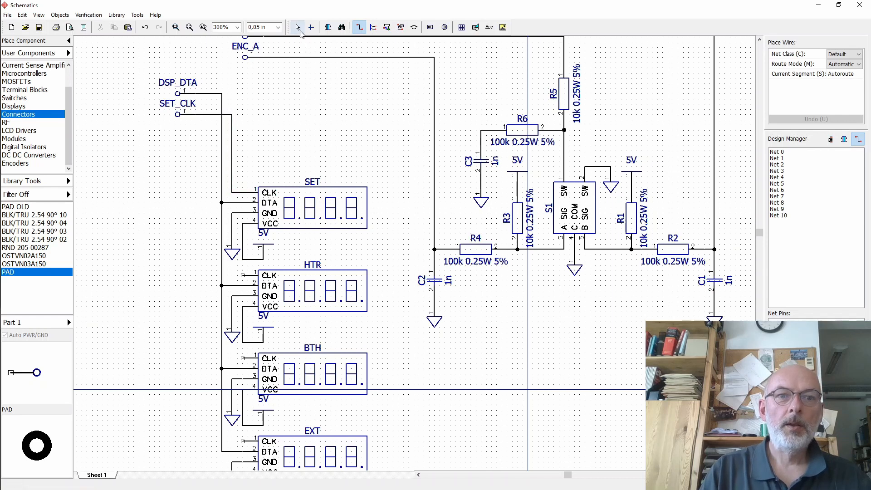
left_click(298, 27)
left_click_drag(232, 162, 211, 162)
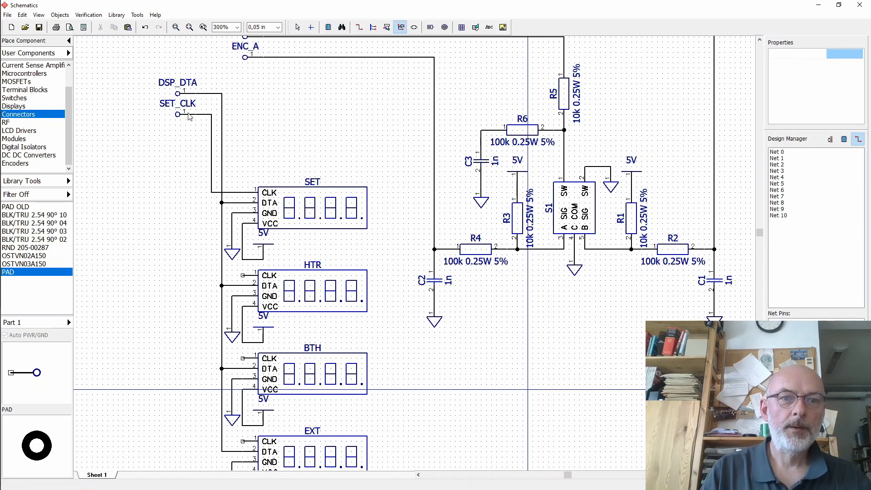
- Copy the SET_CLK pad, place the copy below it, and rename it HTR_CLK
right_click(188, 114)
left_click(177, 114)
left_click_drag(178, 114, 167, 136, "ctrl")
left_click(845, 54)
left_click(449, 242)
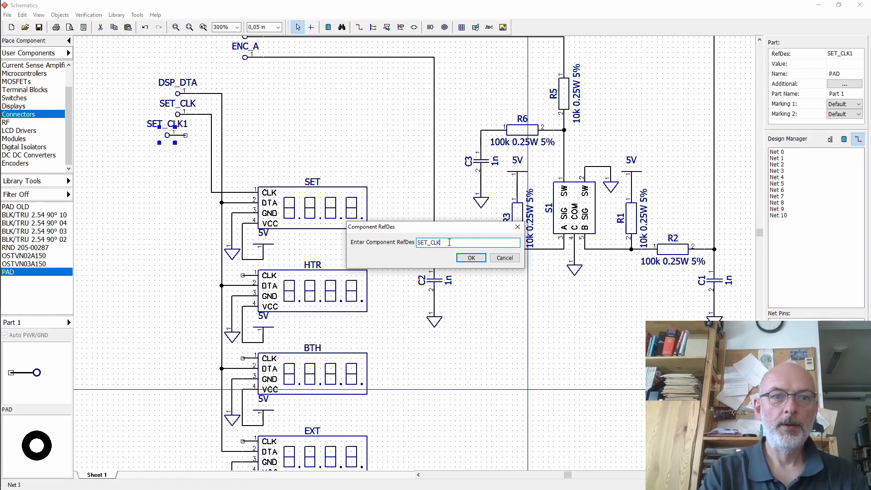
type("HT")
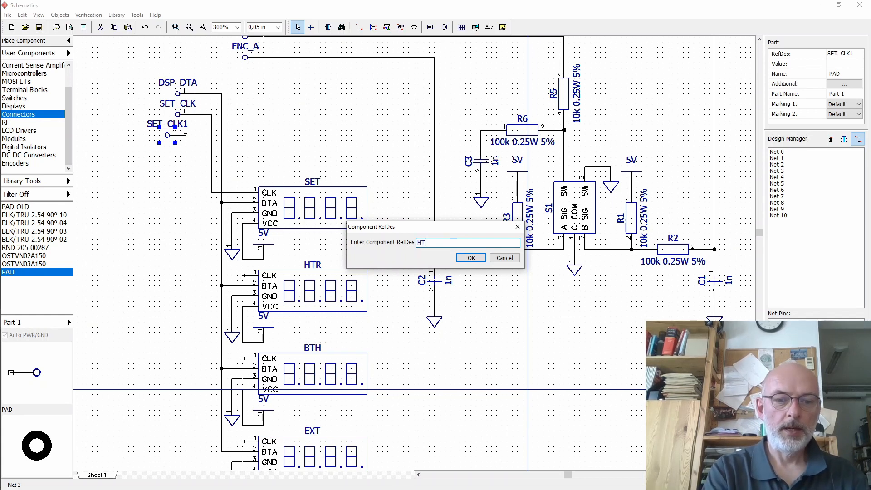
type("R_CLK")
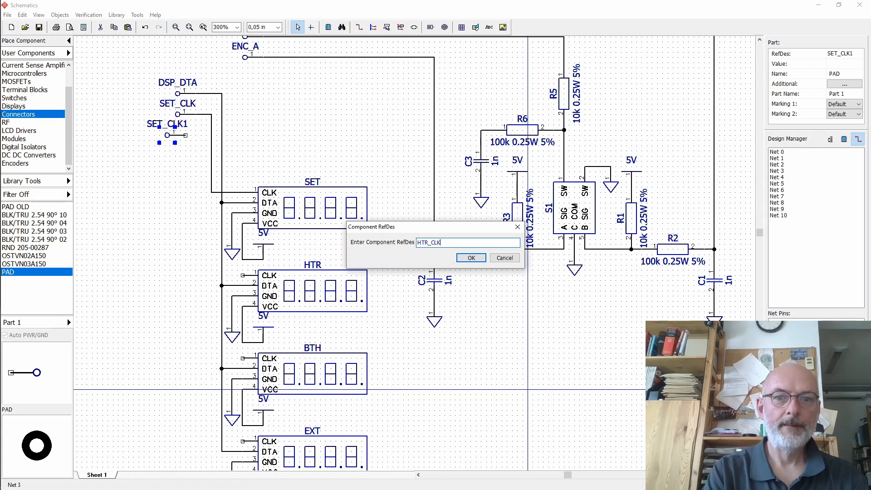
key("Return")
- Copy the HTR_CLK pad to a spot below it and rename the copy BTH_CLK
left_click_drag(167, 135, 161, 182)
left_click(847, 57)
key("Home")
key("Delete")
key("Delete")
key("Delete")
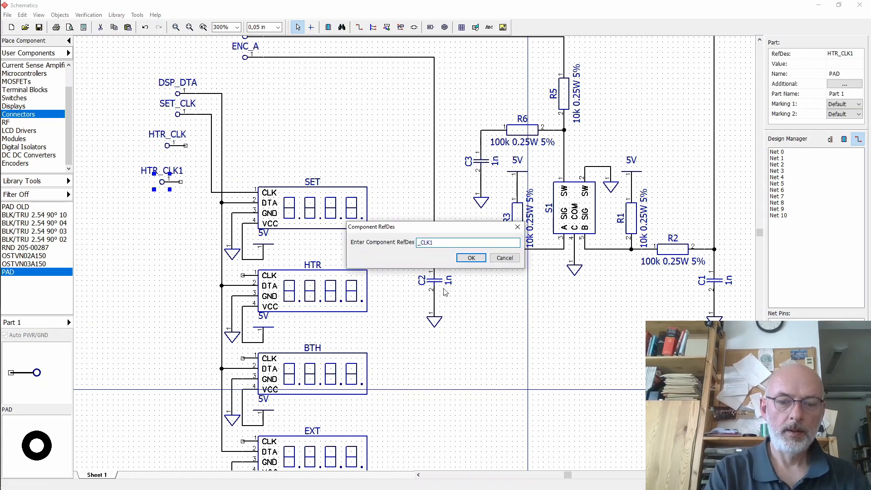
type("BTH")
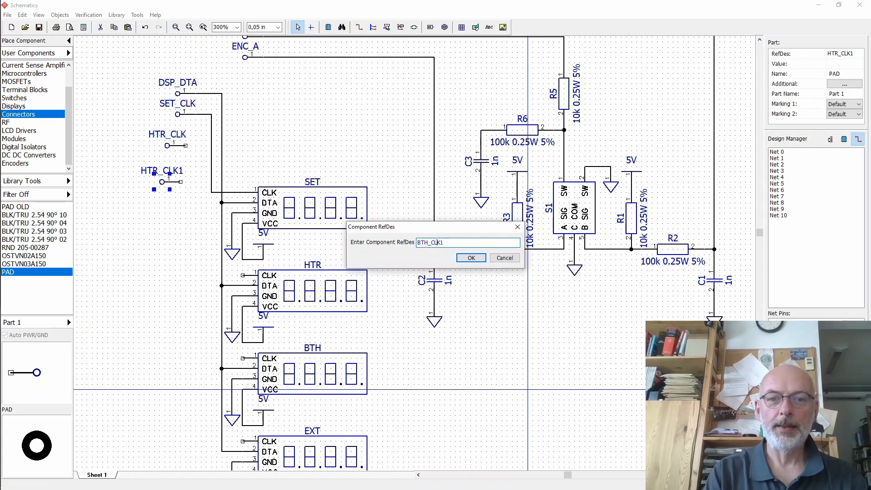
key("BackSpace")
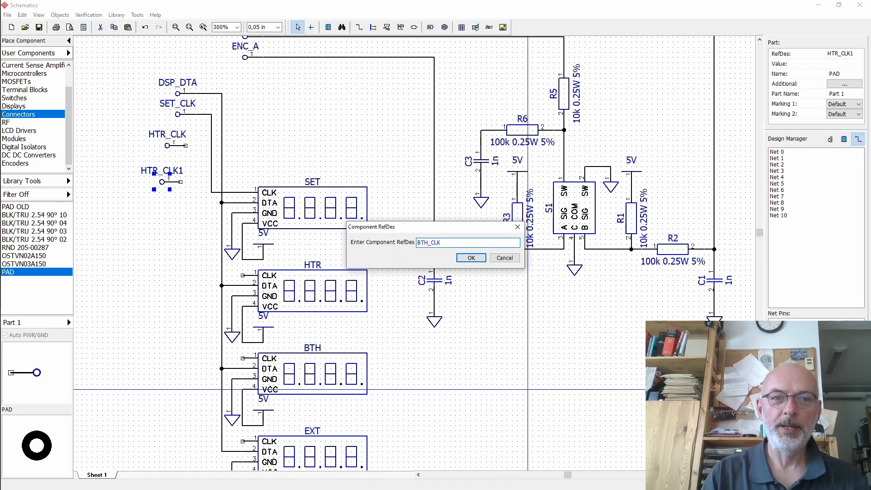
left_click(471, 258)
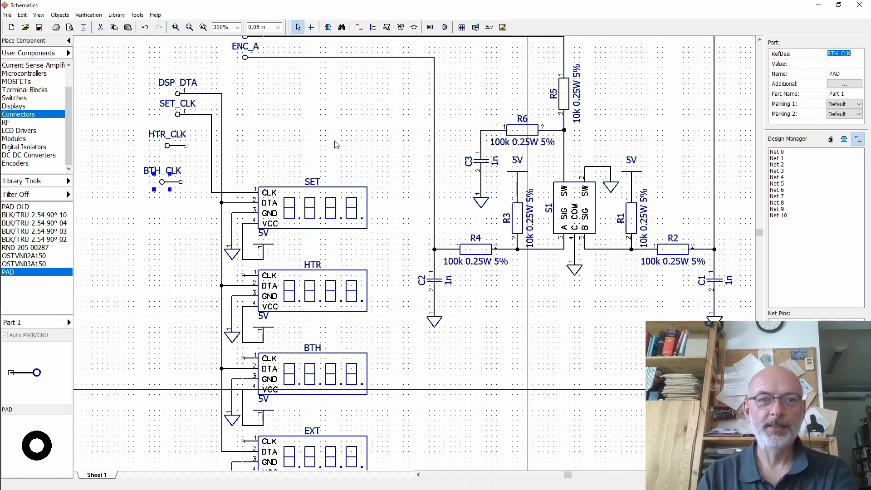
- Duplicate the BTH_CLK pad, place the copy below it, and rename it EXT_CLK
left_click(163, 228)
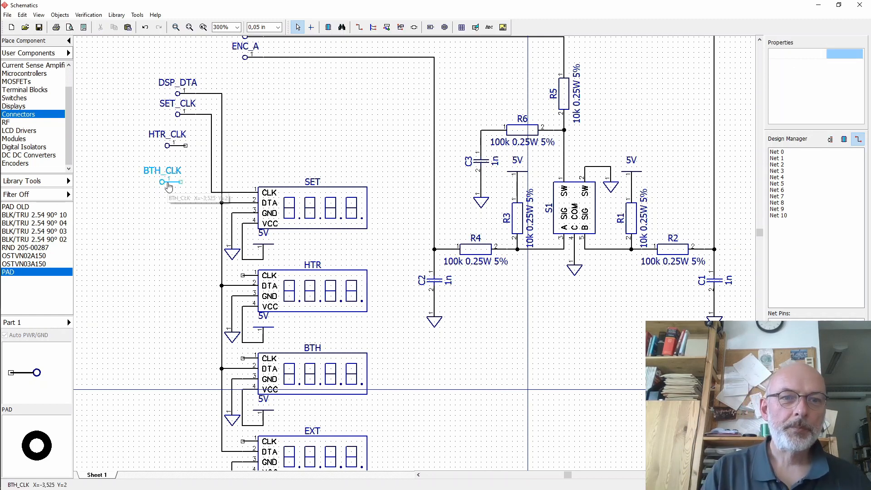
left_click(165, 183)
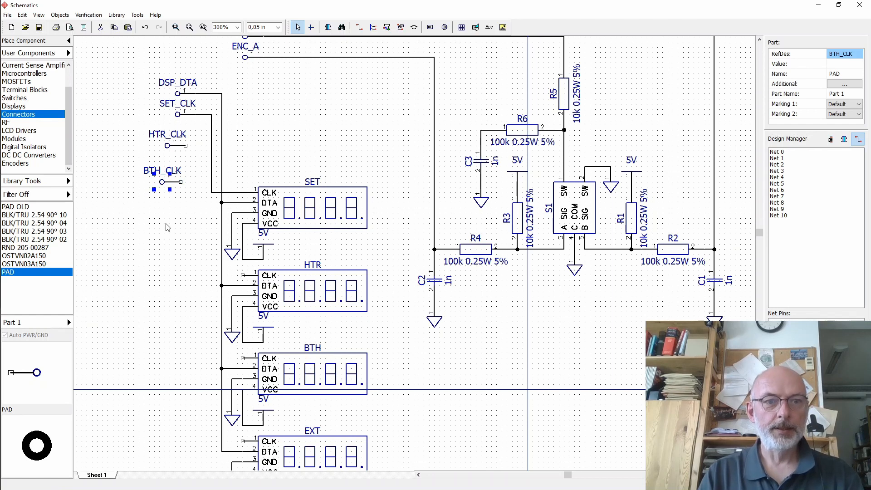
key("ctrl+d")
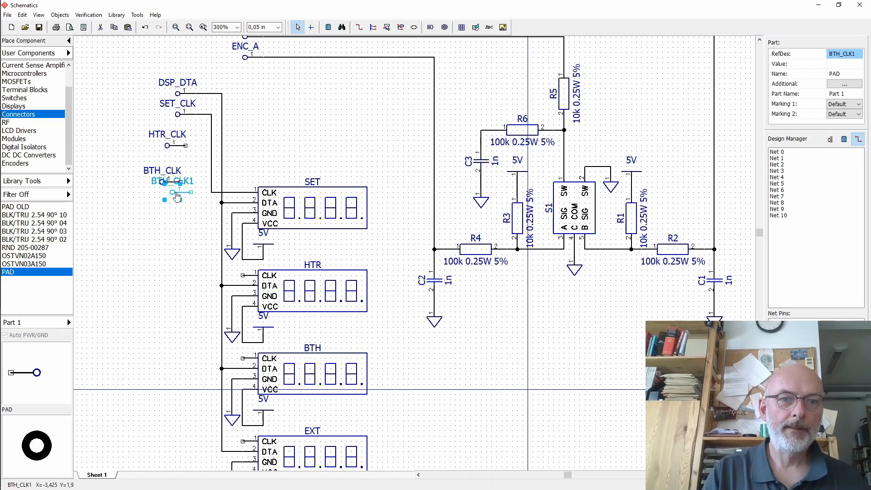
left_click_drag(193, 186, 184, 211)
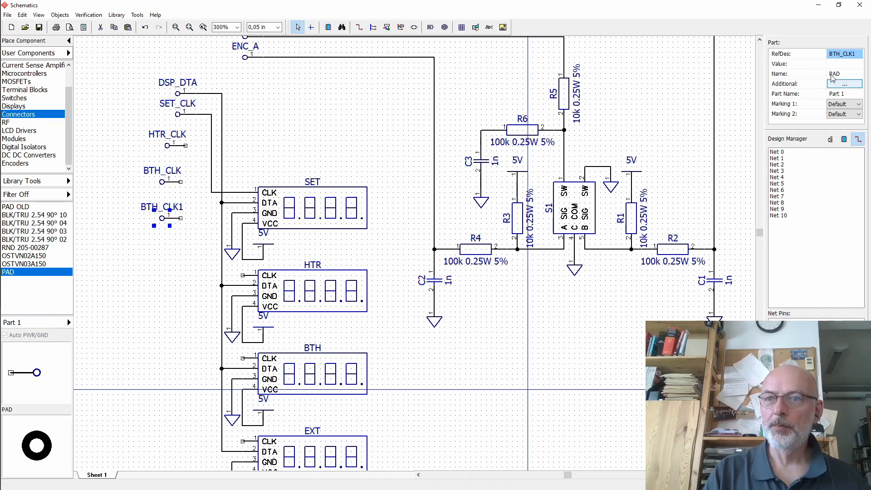
left_click(844, 54)
type("EXT_CLK")
key("Return")
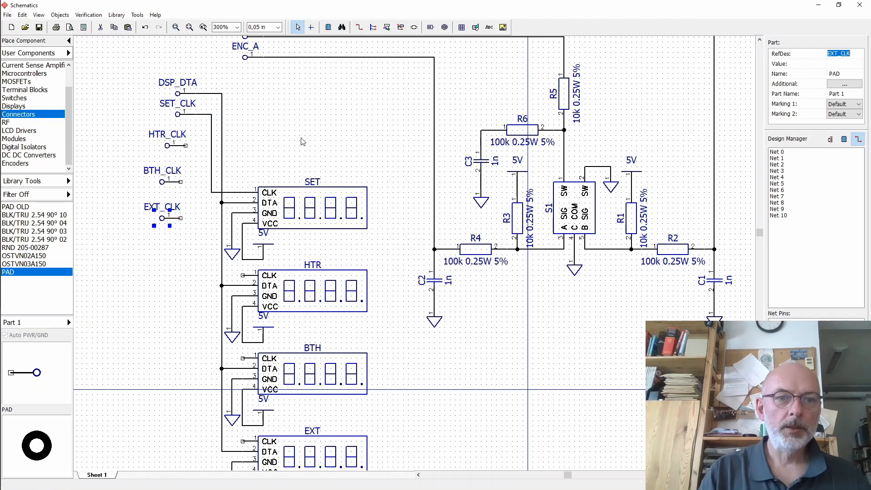
left_click(301, 140)
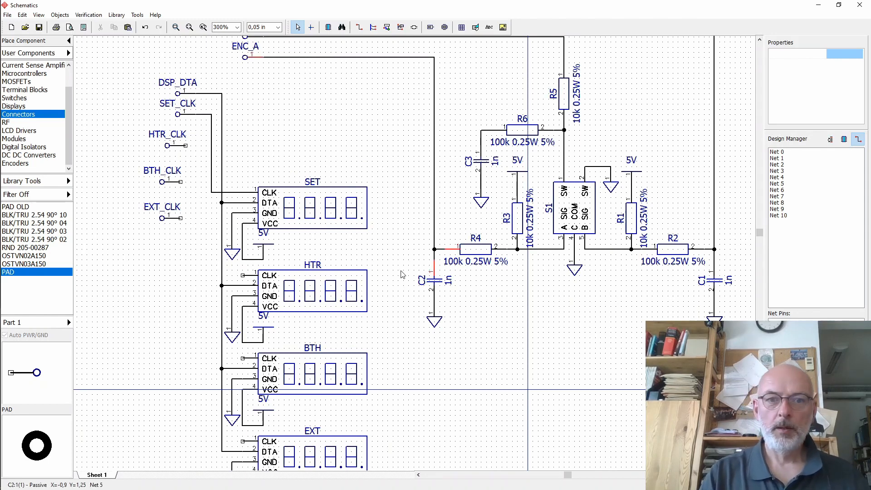
middle_click_drag(400, 266, 432, 245)
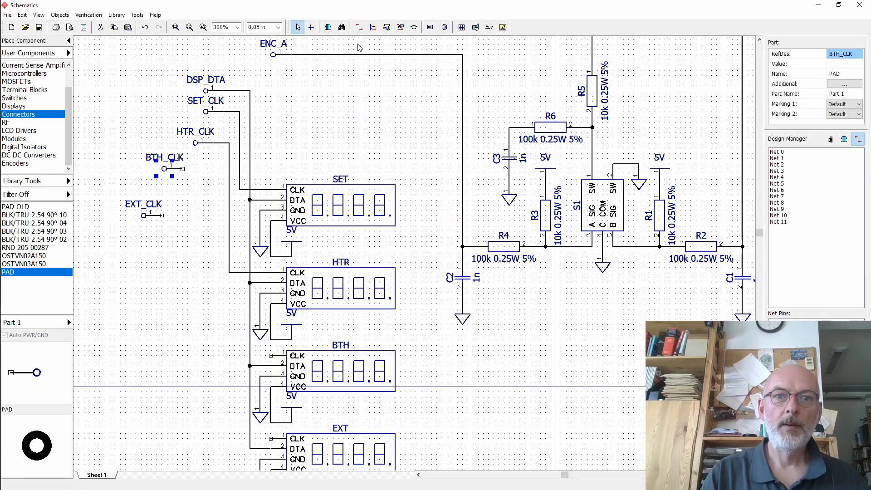
- Wire the BTH_CLK pad to the BTH display's CLK pin and shift the wire's vertical run left
left_click(359, 28)
left_click(182, 169)
left_click(271, 356)
right_click(271, 355)
left_click_drag(245, 237, 219, 237)
- Wire the EXT_CLK pad to the EXT display's CLK pin and shift the wire's vertical run left
left_click(359, 28)
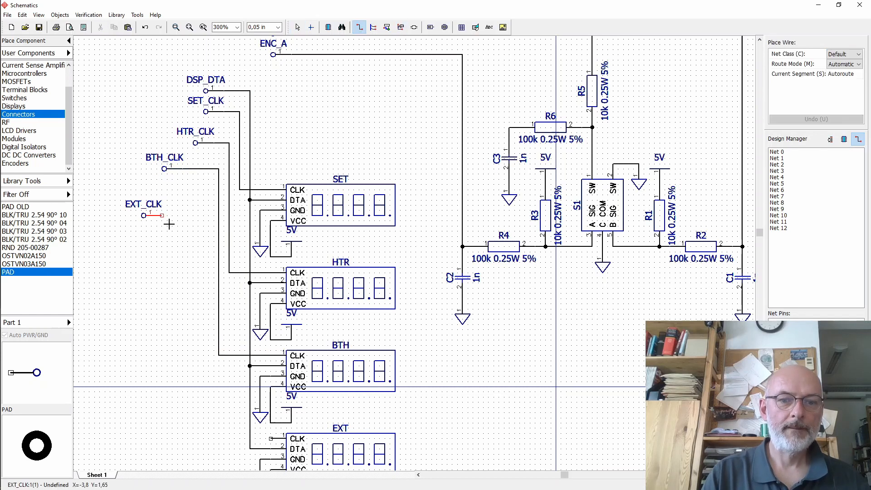
left_click(161, 215)
left_click(271, 438)
right_click(271, 438)
left_click_drag(240, 305, 208, 306)
- Nudge the EXT_CLK and BTH_CLK pads to the right, toward the other clock pads
middle_click_drag(408, 308, 408, 298)
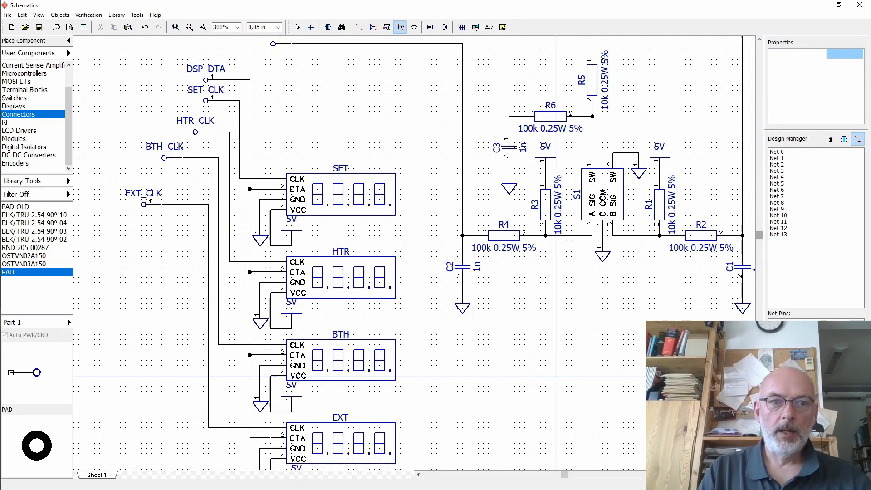
scroll(415, 253, "down", 4)
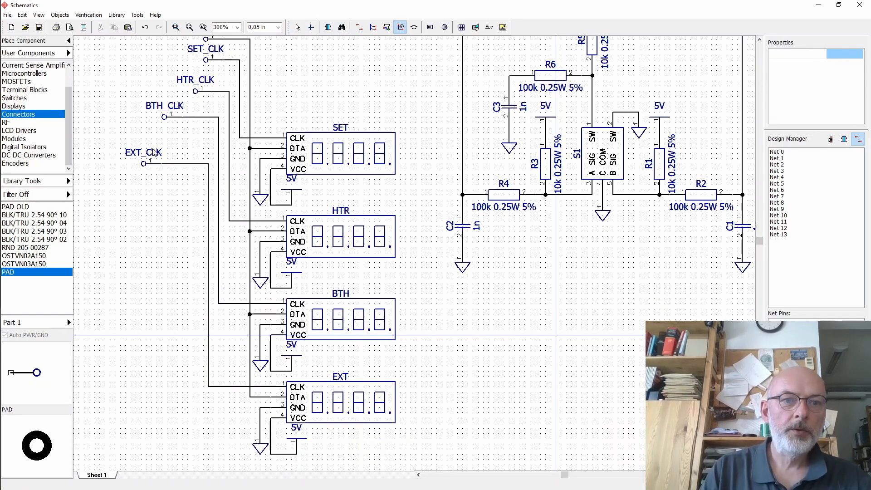
left_click(298, 28)
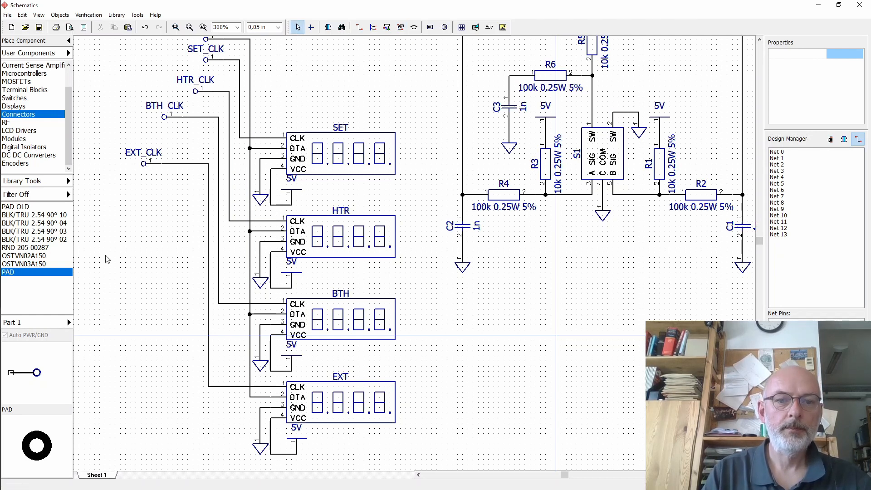
left_click(150, 170)
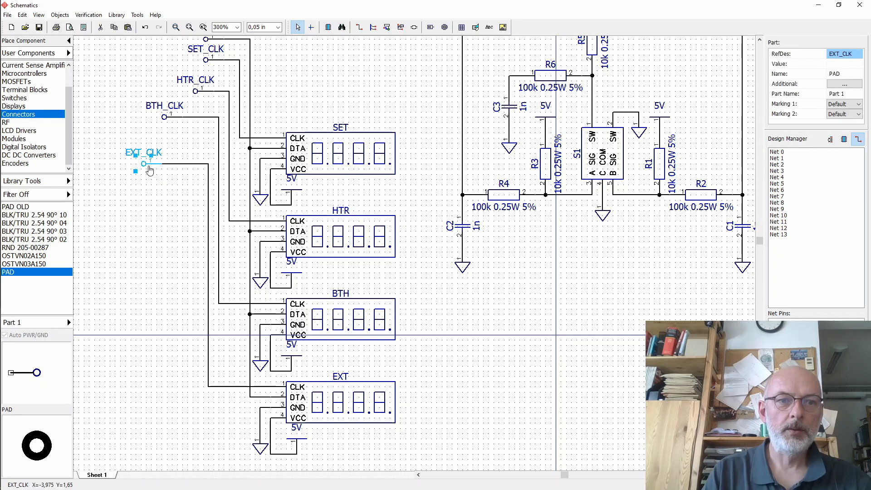
key("Right")
key("Right")
key("Right")
key("Right")
key("Right")
key("Right")
key("Right")
key("Right")
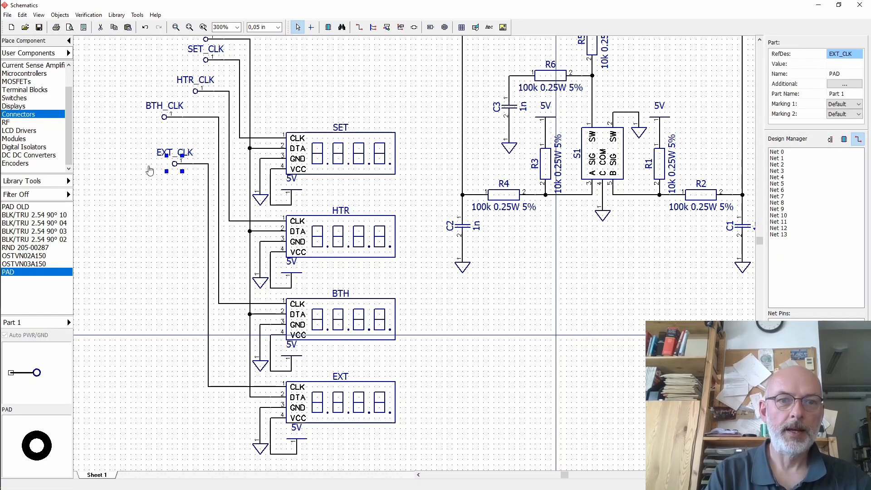
key("Right")
left_click(167, 121)
key("Right")
key("Right")
key("Right")
key("Right")
key("Right")
- Stack the HTR_CLK, BTH_CLK and EXT_CLK pads evenly in a column beneath the SET_CLK pad
left_click(195, 166)
key("Up")
key("Up")
key("Up")
key("Up")
key("Up")
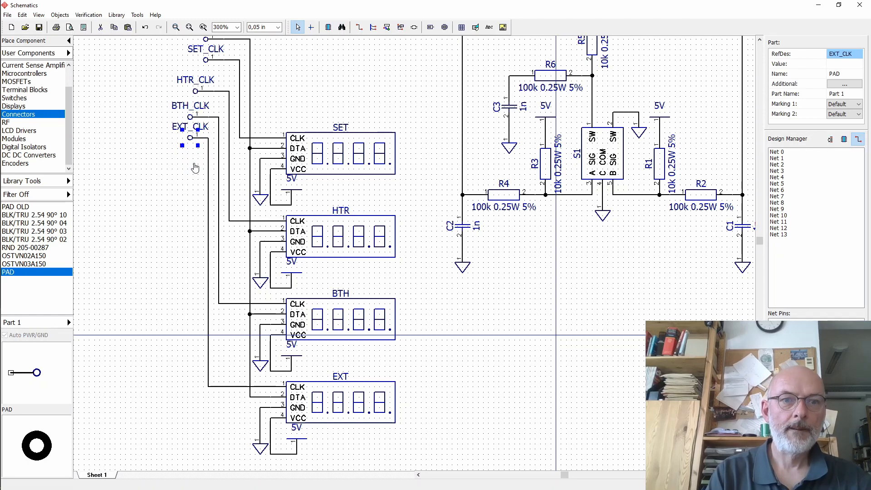
left_click(201, 96)
left_click_drag(199, 94, 205, 84)
left_click_drag(196, 120, 206, 105)
left_click_drag(196, 141, 195, 104)
left_click_drag(206, 84, 196, 84)
left_click(375, 78)
- Move the 5V and encoder pads left so they line up in the column above DSP_DTA
scroll(280, 208, "up", 3)
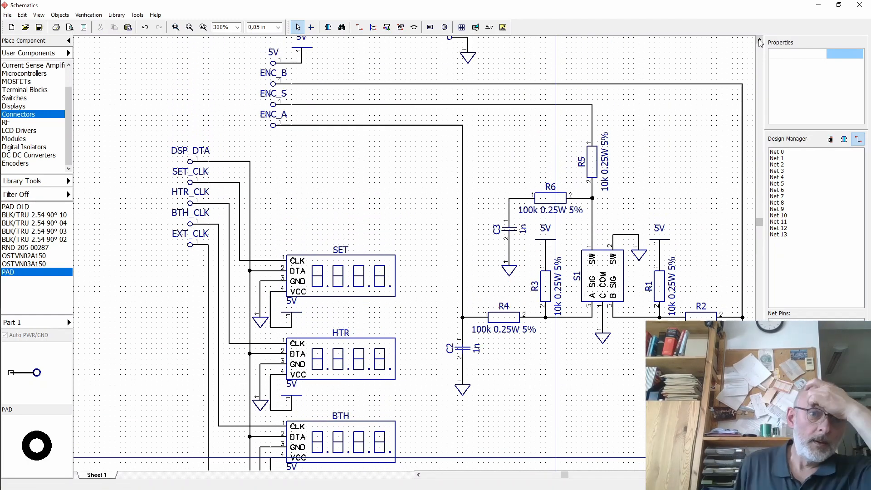
left_click_drag(245, 63, 319, 179)
left_click_drag(287, 136, 204, 161)
key("Up")
key("Up")
- Add a GND pad below EXT_CLK and attach a ground symbol to it
left_click_drag(127, 84, 164, 285)
left_click(449, 95)
left_click(450, 97)
left_click_drag(450, 97, 170, 325)
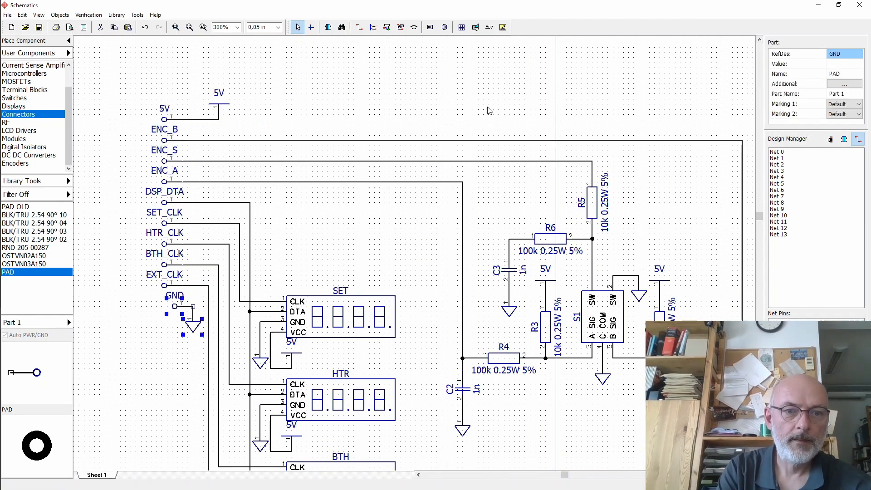
- Shift the whole pad column slightly right and move the 5V supply symbol left next to the 5V pad
left_click_drag(111, 76, 189, 293)
left_click_drag(164, 285, 169, 285)
left_click(218, 104)
left_click_drag(218, 104, 187, 104)
left_click(218, 105)
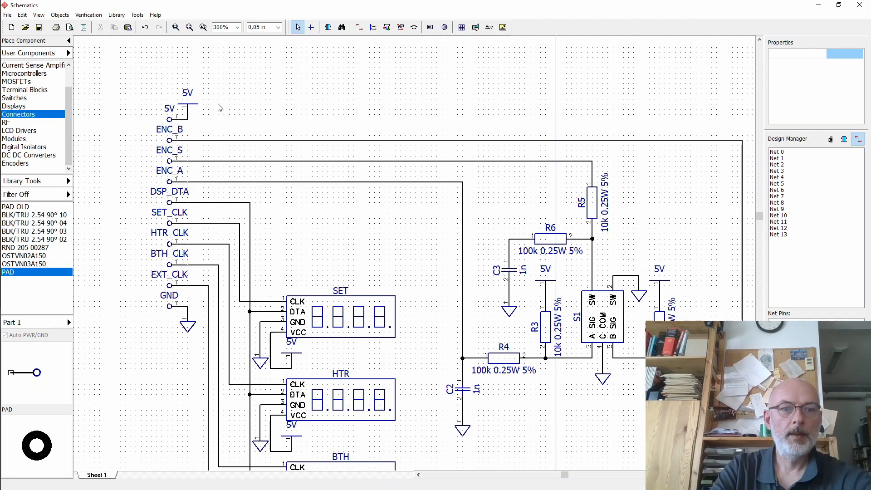
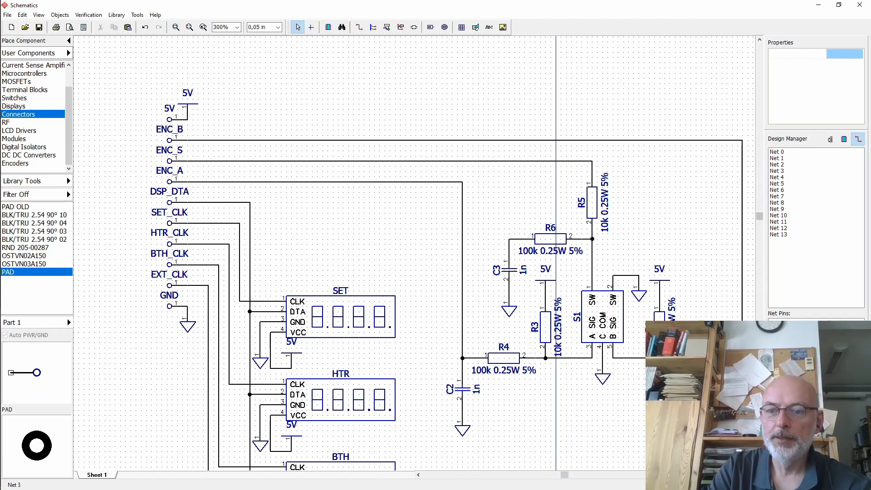
- Save the schematic as Laboratory_Water_Bath_Front_v1
scroll(458, 101, "down", 1)
scroll(555, 334, "down", 10)
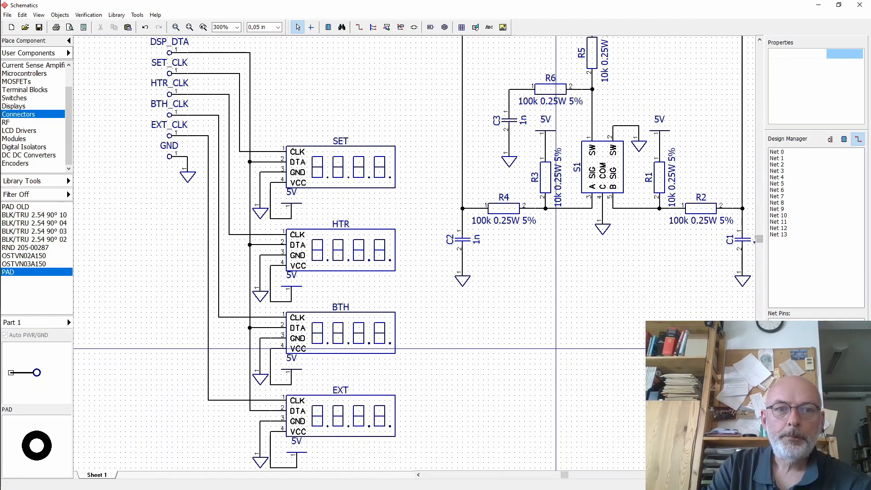
left_click(759, 43)
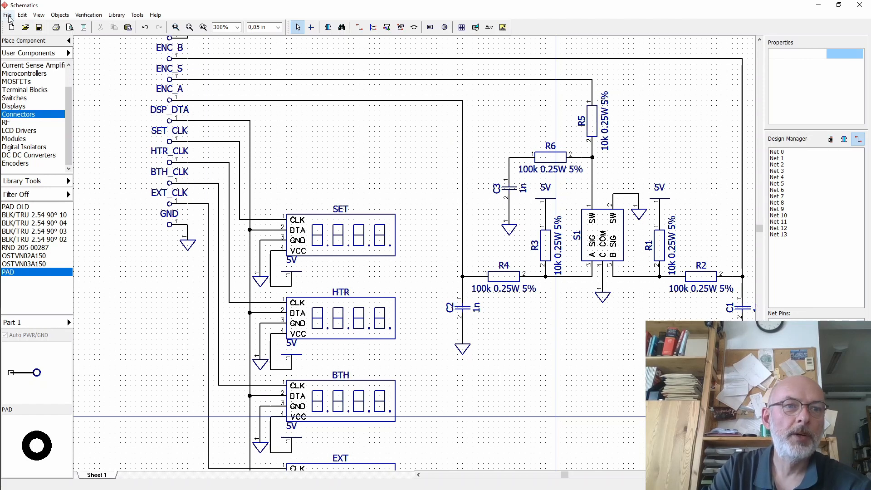
left_click(39, 28)
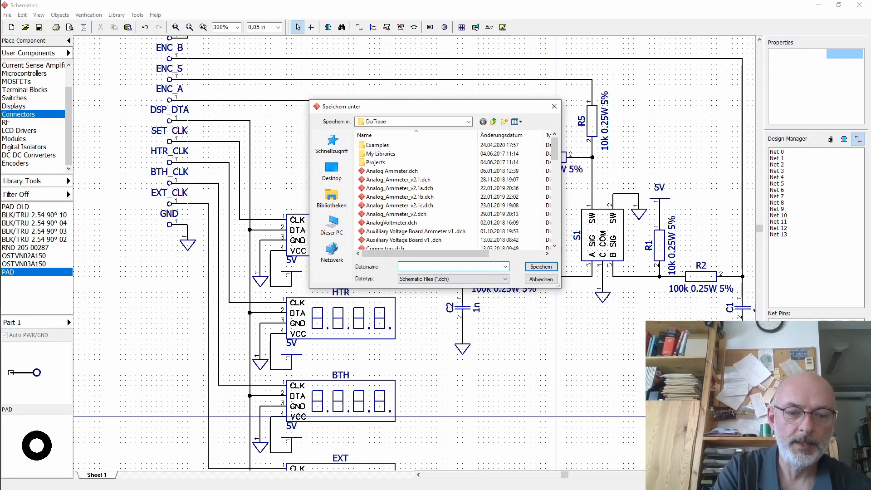
type("Laboratory_Wa")
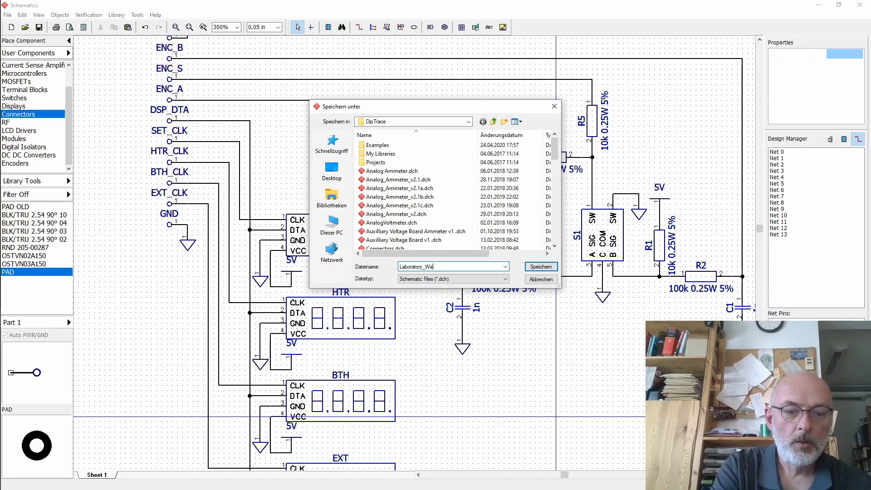
type("ter_Bath_Front_v1")
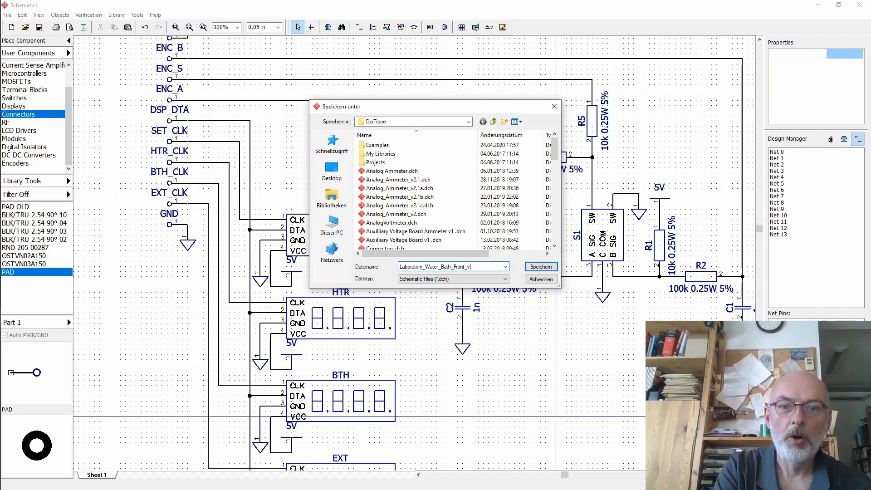
left_click(539, 269)
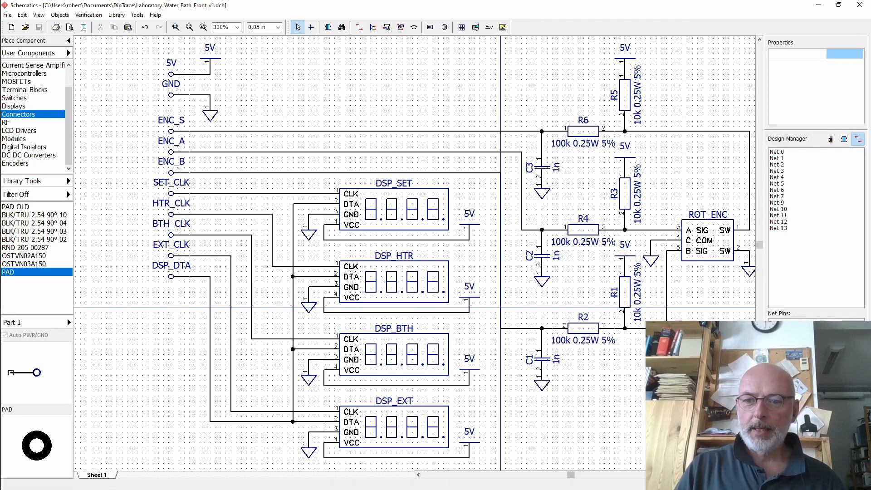
- Locate the LED D1 through the Design Manager, move it below the encoder filter section and rotate it upright
scroll(408, 254, "right", 1)
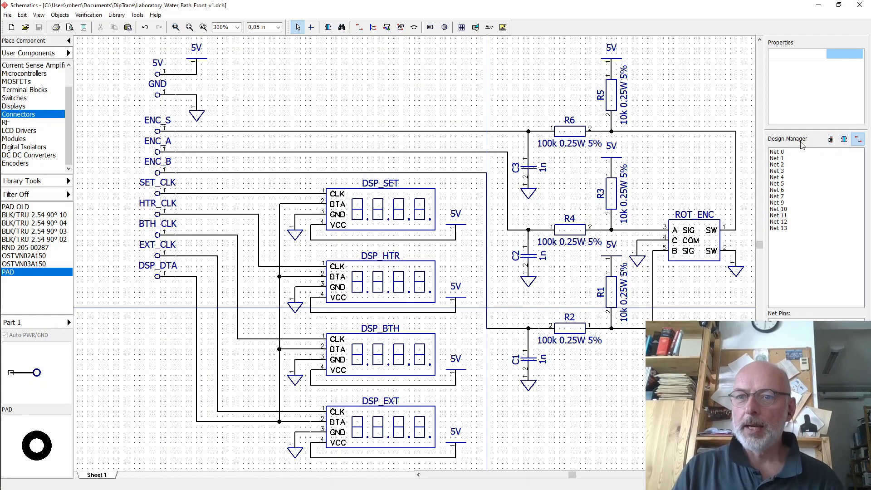
left_click(844, 140)
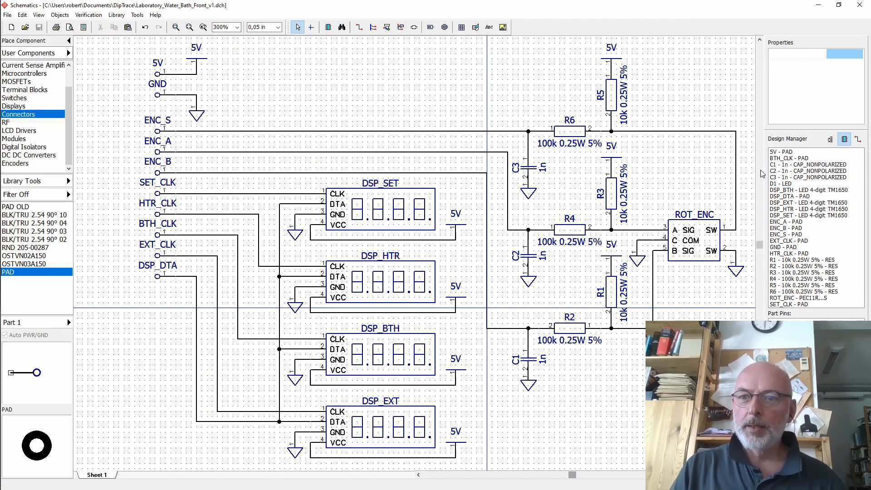
left_click(786, 184)
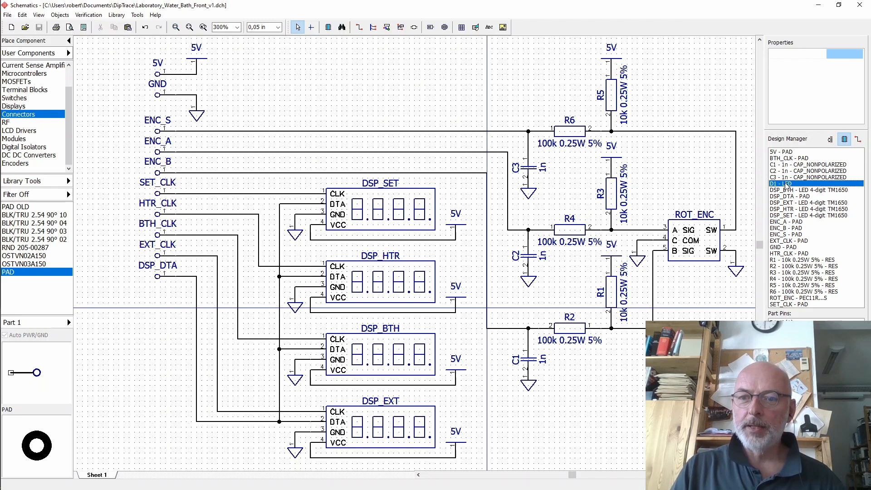
double_click(786, 184)
left_click(485, 238)
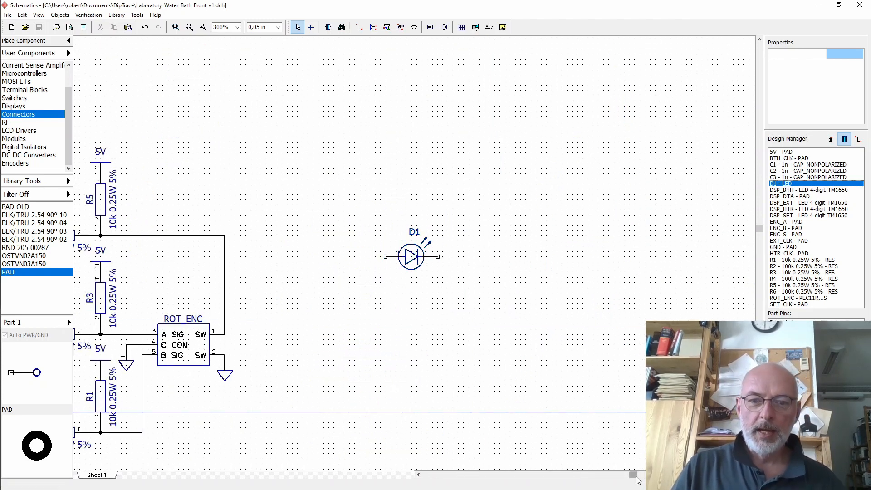
left_click(418, 475)
left_click(418, 475)
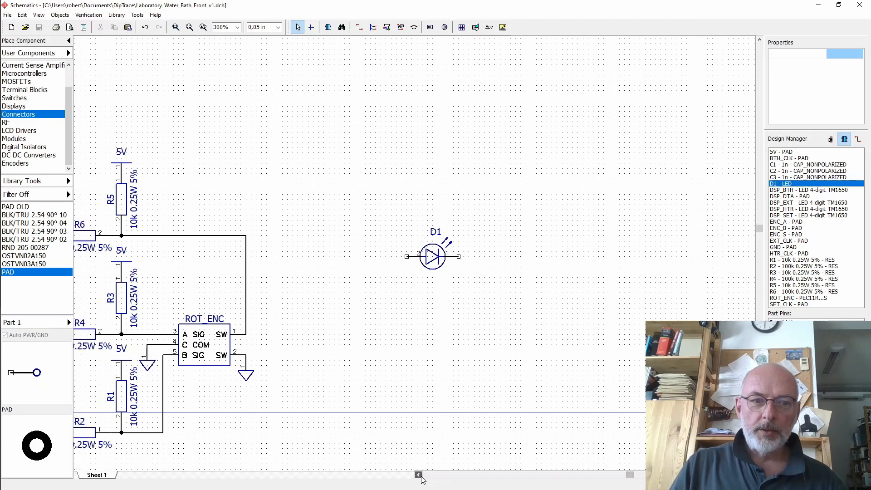
left_click(418, 474)
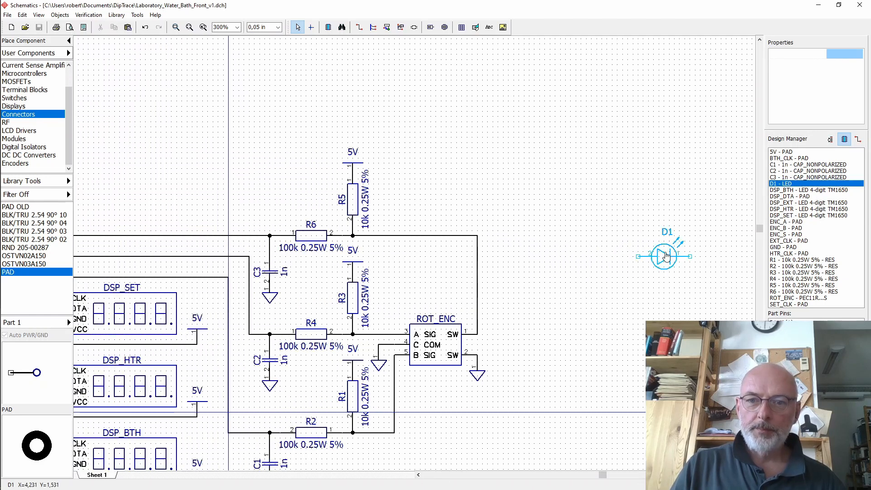
left_click_drag(666, 256, 417, 373)
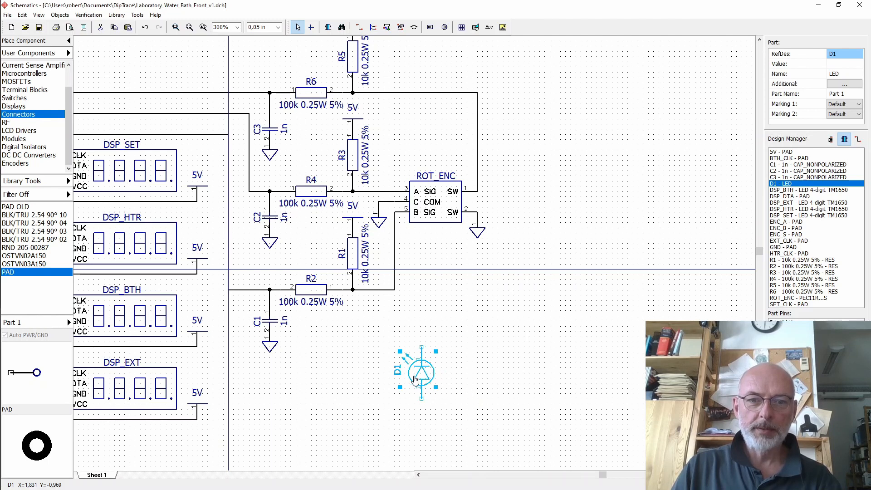
key("r")
key("r")
key("r")
left_click(443, 337)
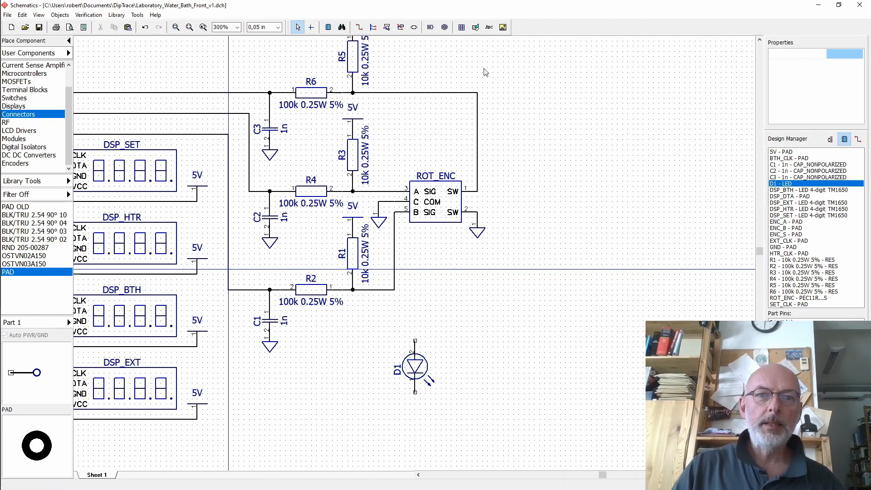
- Copy resistor R5 and place the duplicate just above the LED D1
left_click(355, 64)
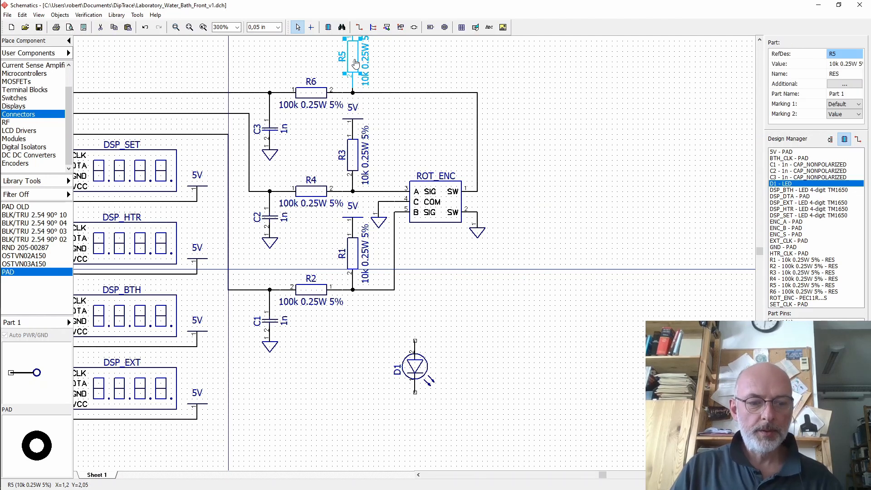
key("ctrl+c")
key("ctrl+v")
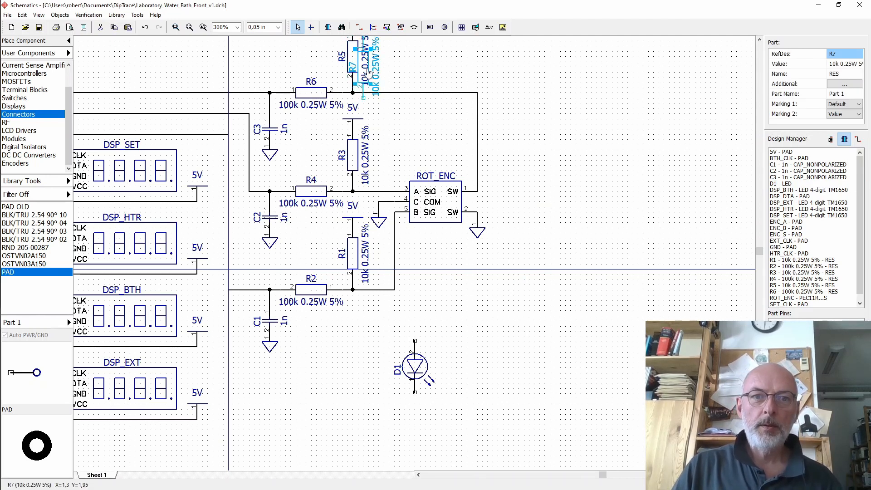
left_click_drag(370, 69, 442, 319)
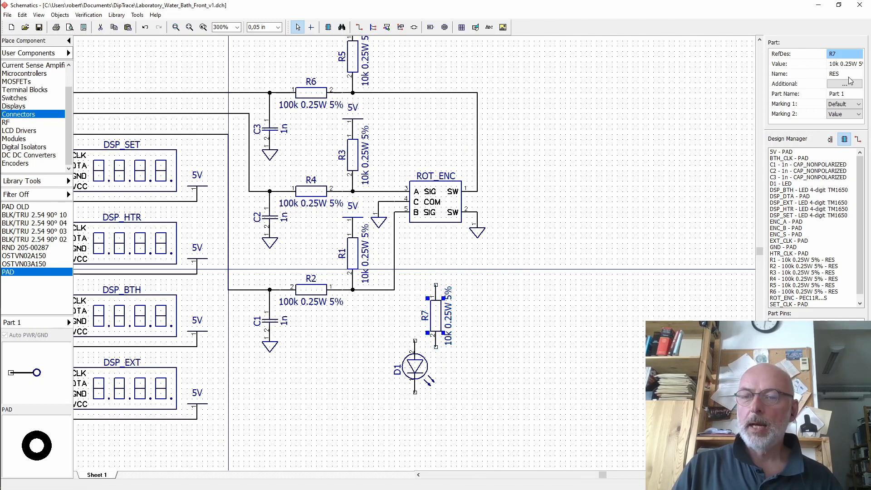
- Set the new resistor R7's value to ?k 0.25W 5%
left_click(837, 65)
left_click(837, 65)
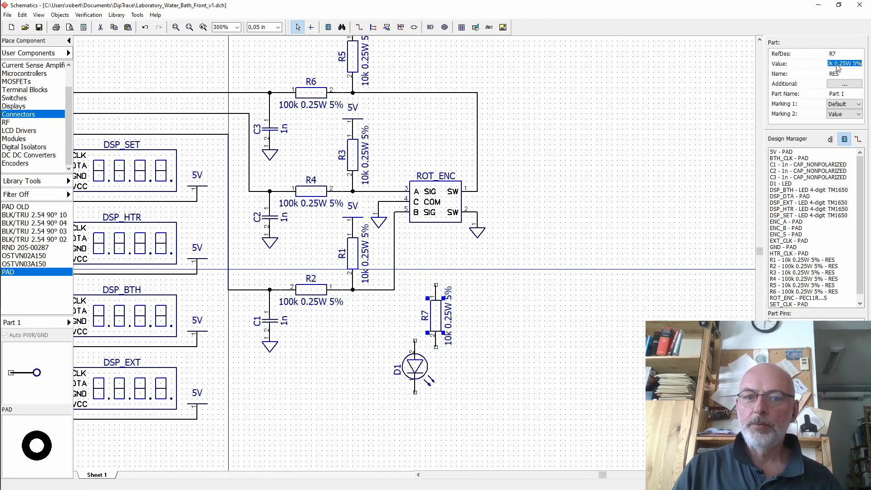
double_click(837, 64)
left_click(837, 65)
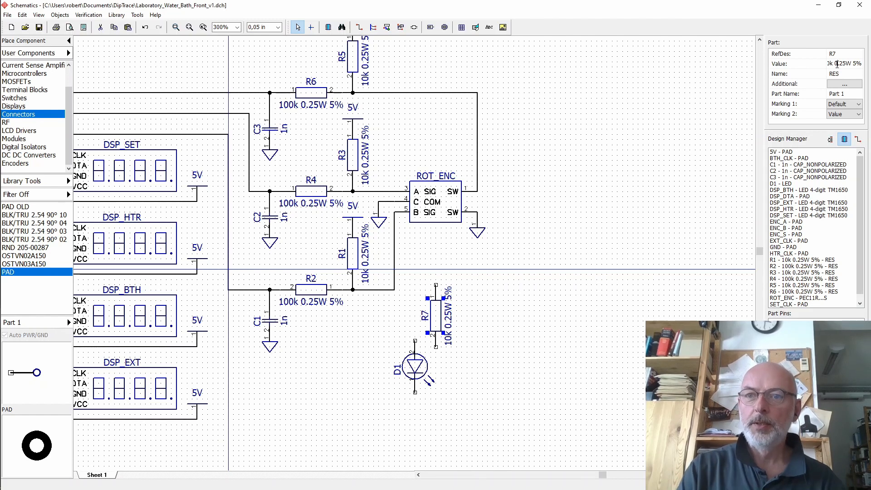
key("Left")
key("Left")
key("BackSpace")
key("BackSpace")
key("BackSpace")
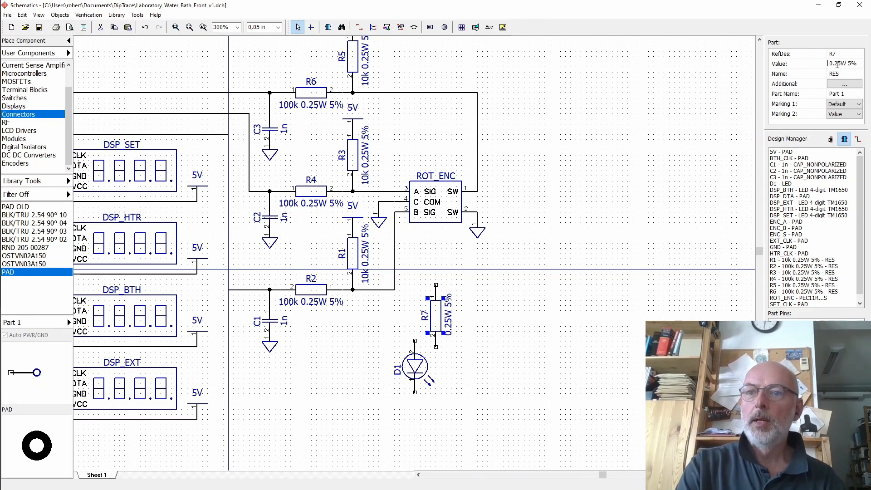
type("??k")
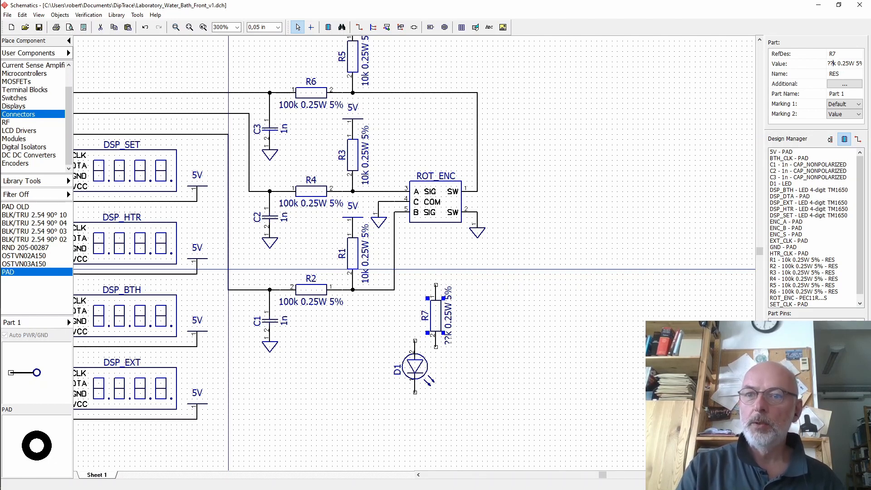
key("BackSpace")
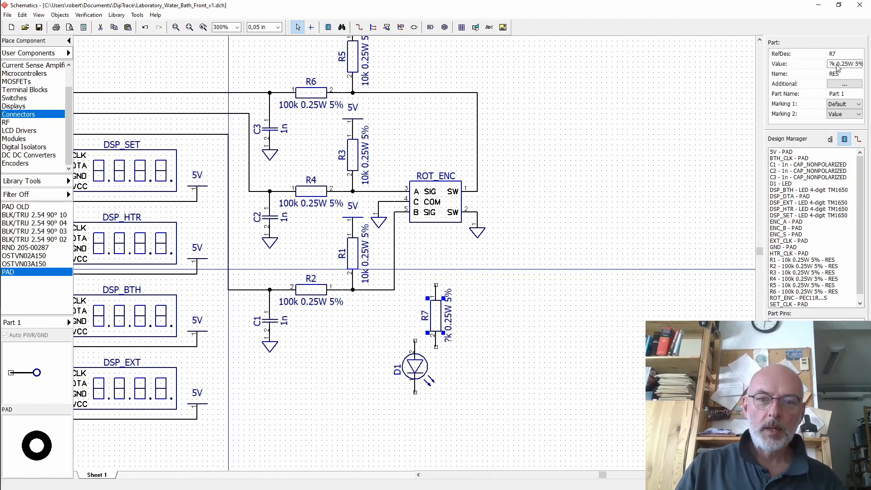
- Set the LED D1's value to 1.8V 2mA
left_click(414, 366)
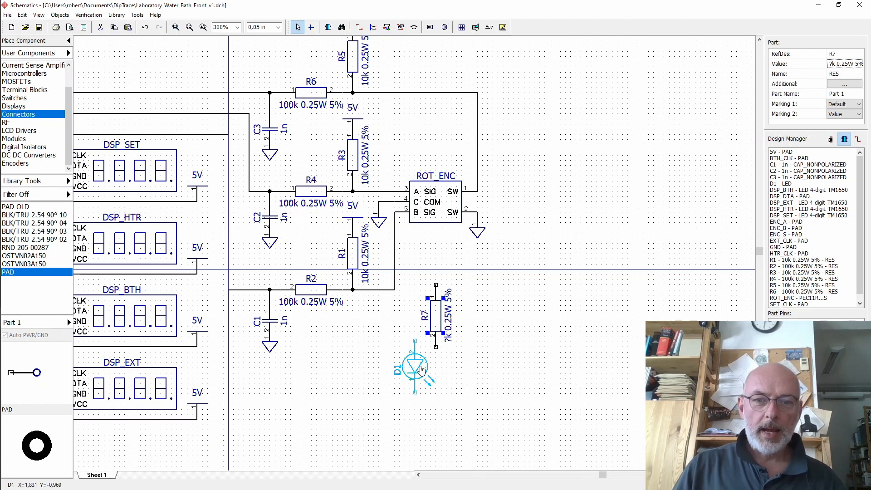
left_click(836, 62)
type("1")
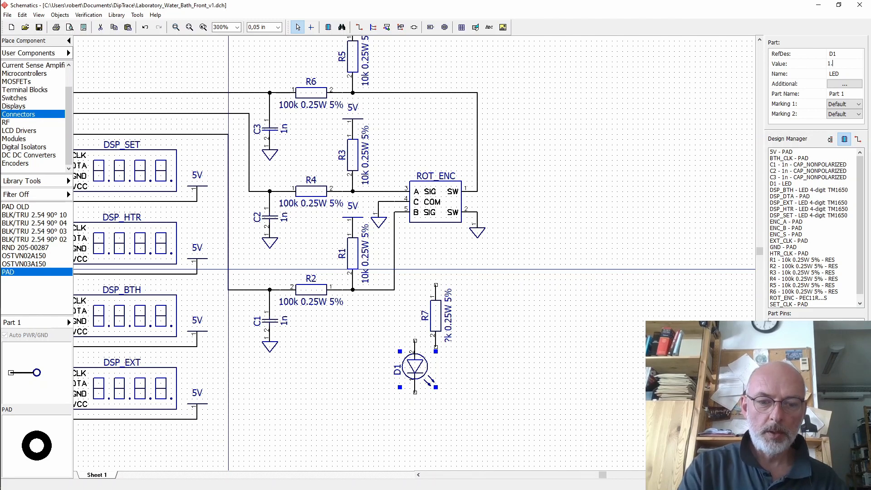
type(".8V 2mA")
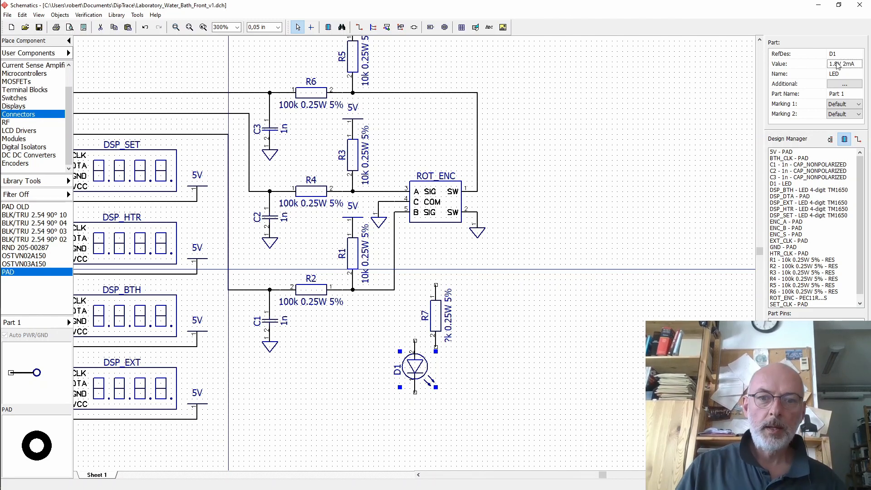
- Move the LED directly under R7 and wire the LED to the resistor's lower pin
left_click_drag(415, 366, 435, 383)
left_click(436, 358)
left_click(436, 347)
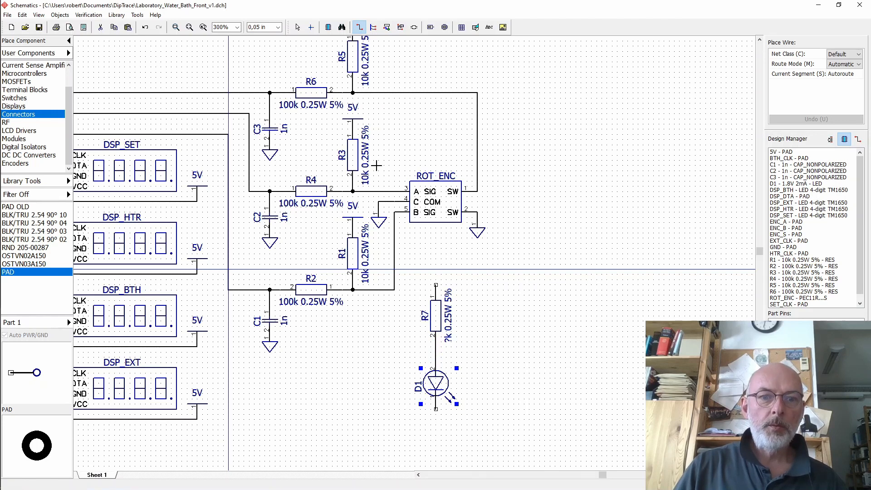
left_click(297, 27)
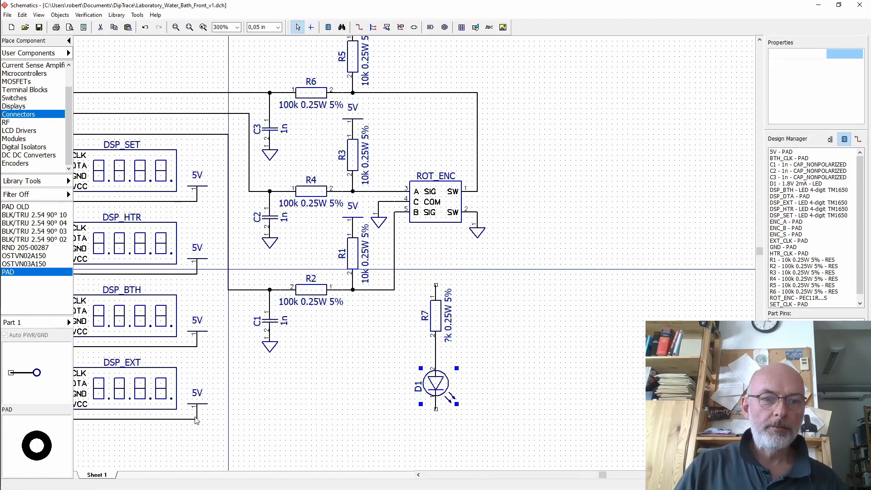
- Copy a 5V supply symbol above R7 and wire it to the resistor's upper pin
left_click(197, 409)
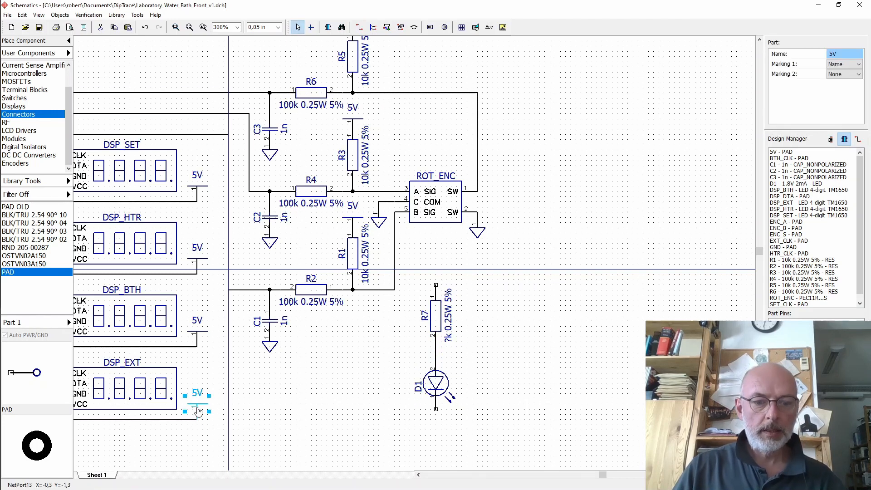
left_click_drag(198, 410, 436, 265, "ctrl")
left_click(359, 27)
left_click(435, 274)
left_click(436, 284)
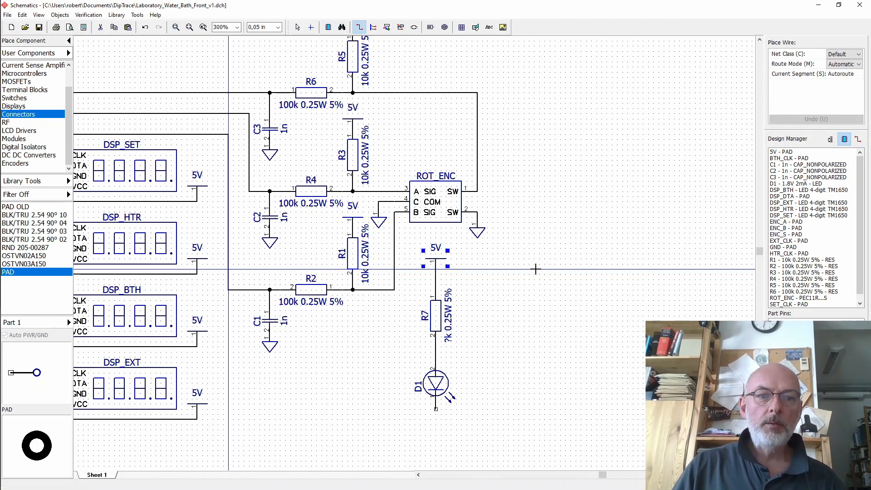
left_click(297, 26)
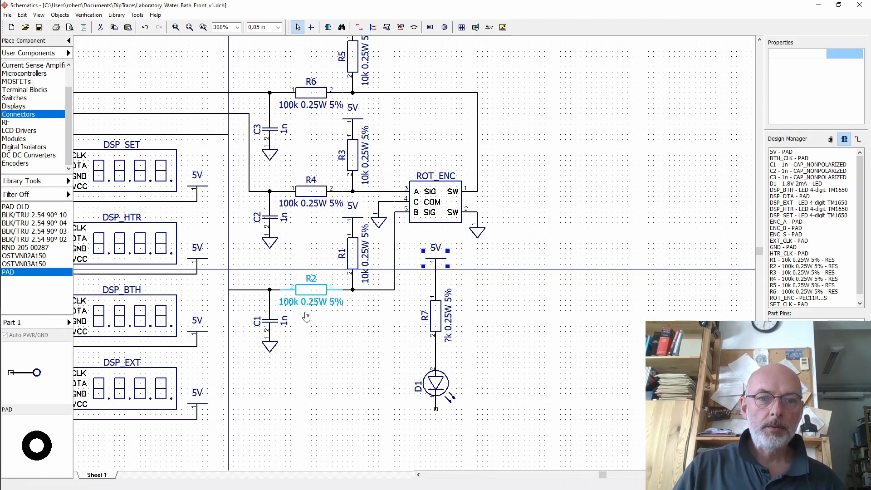
- Add a ground symbol under the LED and move R7 and its 5V symbol down to tighten the LED circuit
left_click(270, 347)
left_click_drag(270, 346, 435, 418, "ctrl")
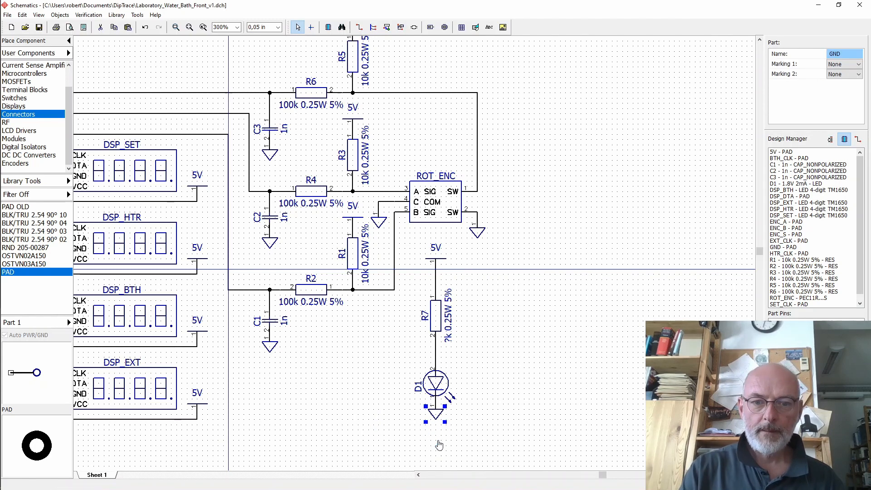
left_click_drag(435, 315, 435, 335)
left_click(435, 265)
left_click_drag(435, 265, 436, 312)
left_click(463, 282)
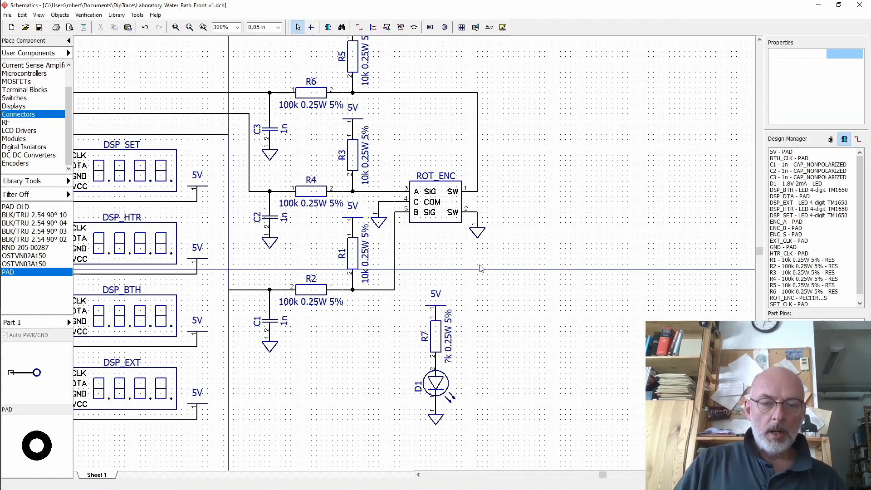
- Select the whole LED circuit and nudge it slightly right and up
left_click(419, 474)
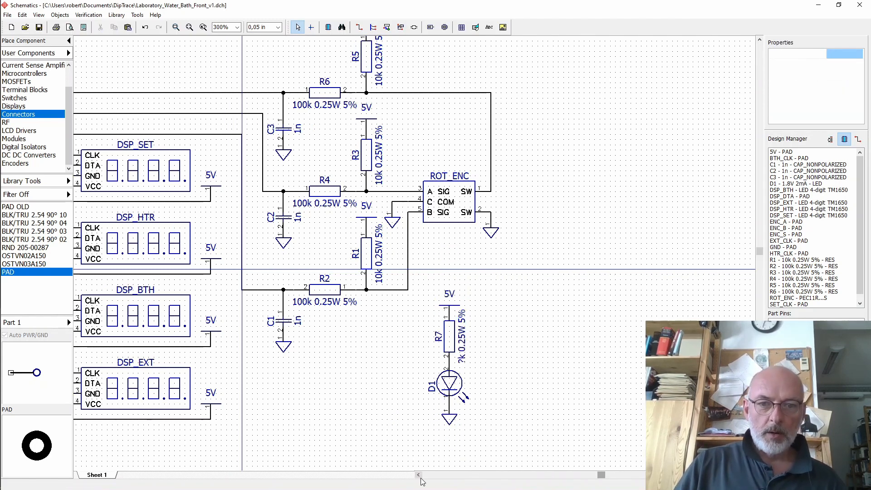
left_click(419, 475)
left_click(418, 475)
left_click(418, 475)
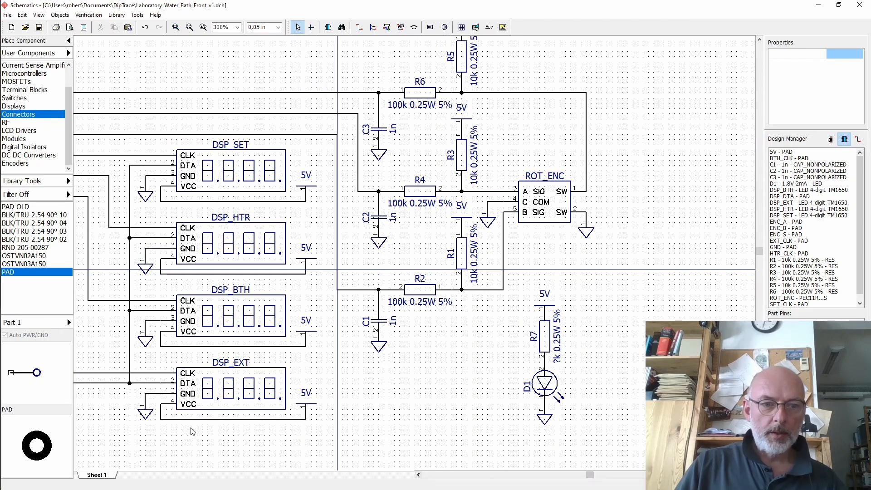
left_click_drag(513, 284, 591, 436)
key("Right")
key("Right")
key("Right")
key("Right")
key("Right")
key("Right")
key("Up")
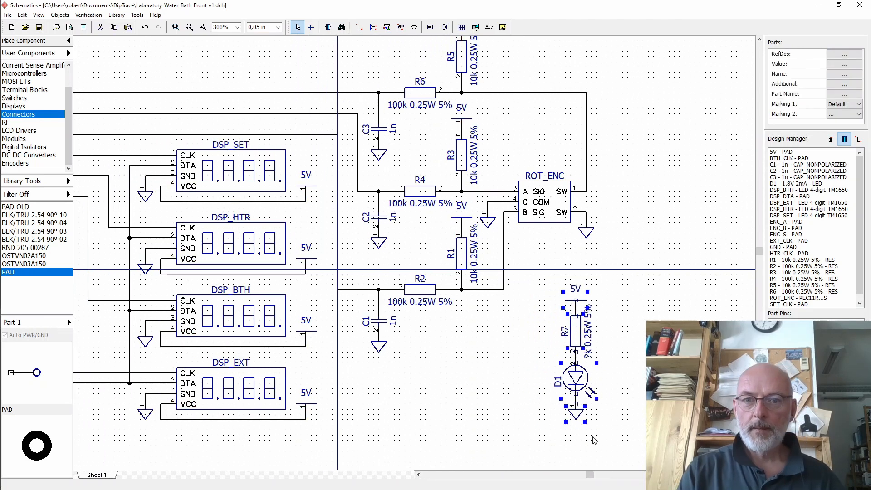
- Deselect the LED circuit and save the schematic
key("Down")
key("Up")
left_click(597, 425)
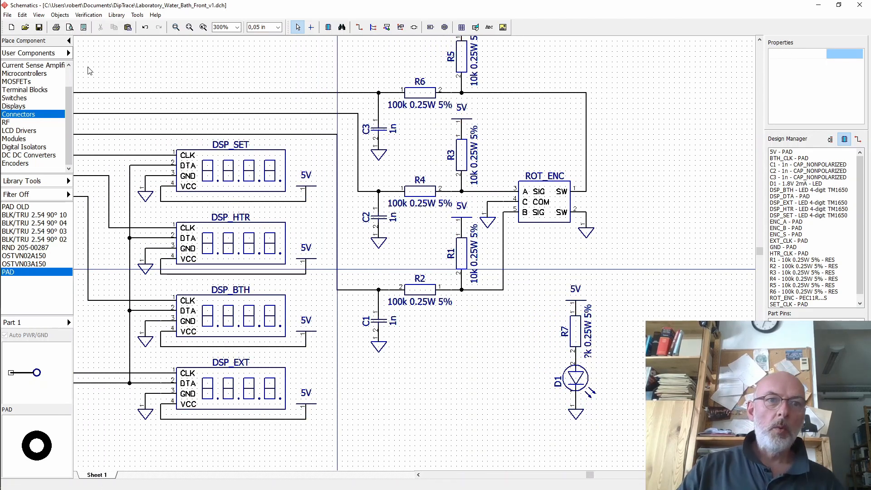
left_click(40, 29)
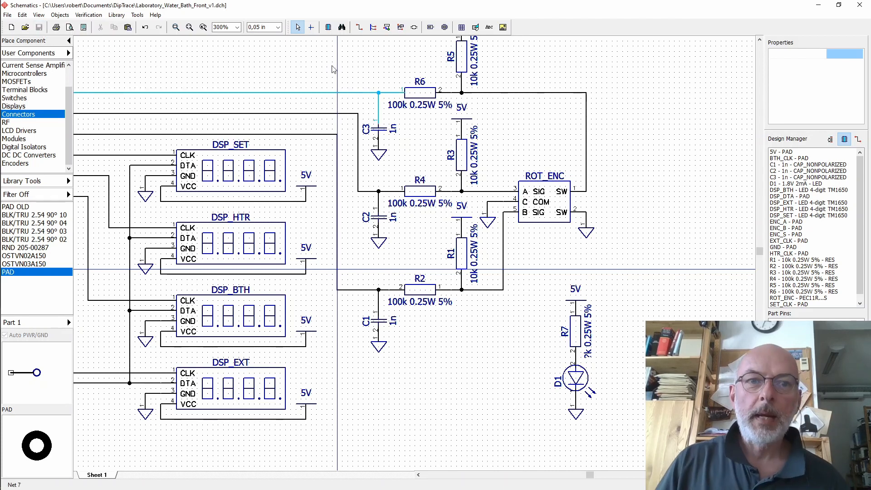
- Zoom to 200%, list the nets, and rename the net on the 5V pad to 5V
left_click(238, 27)
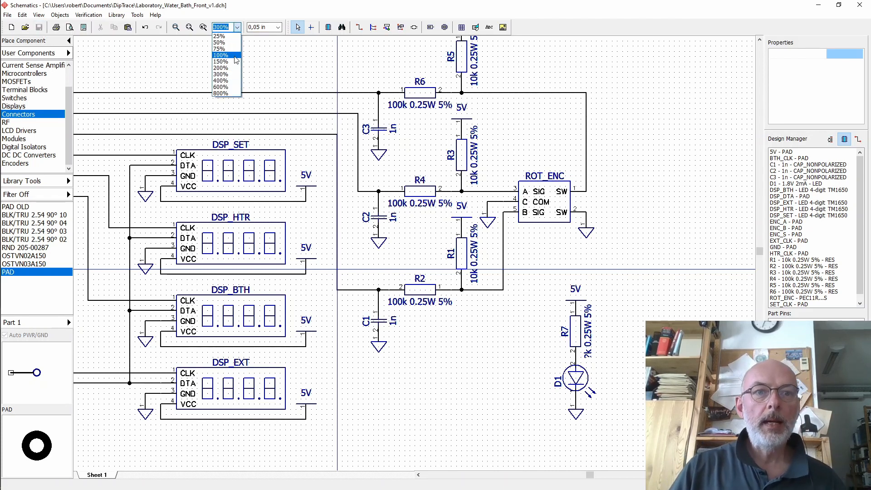
left_click(221, 67)
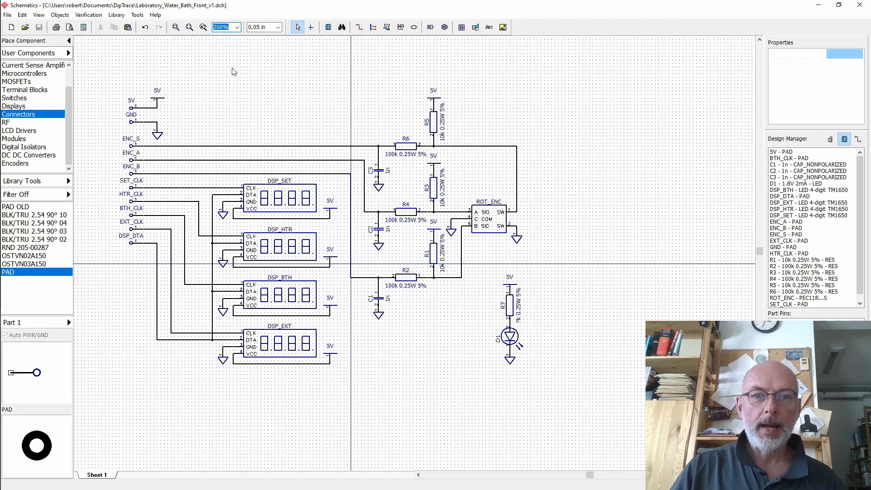
left_click(419, 475)
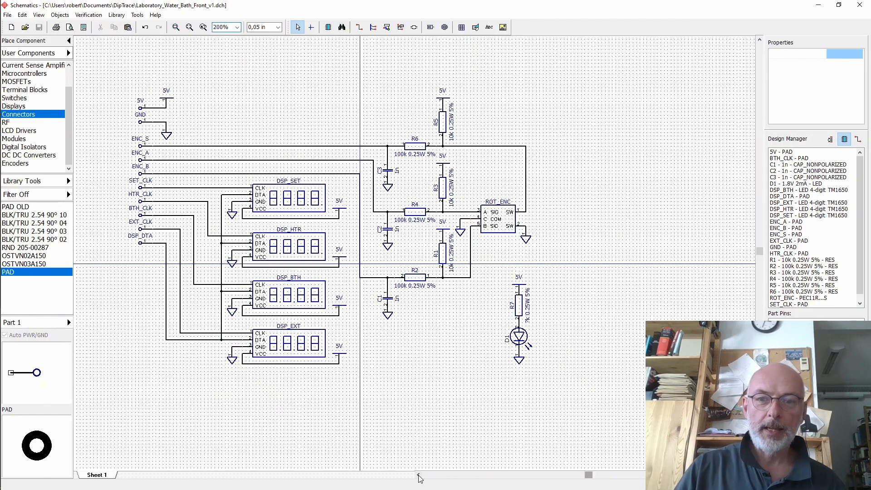
left_click(418, 474)
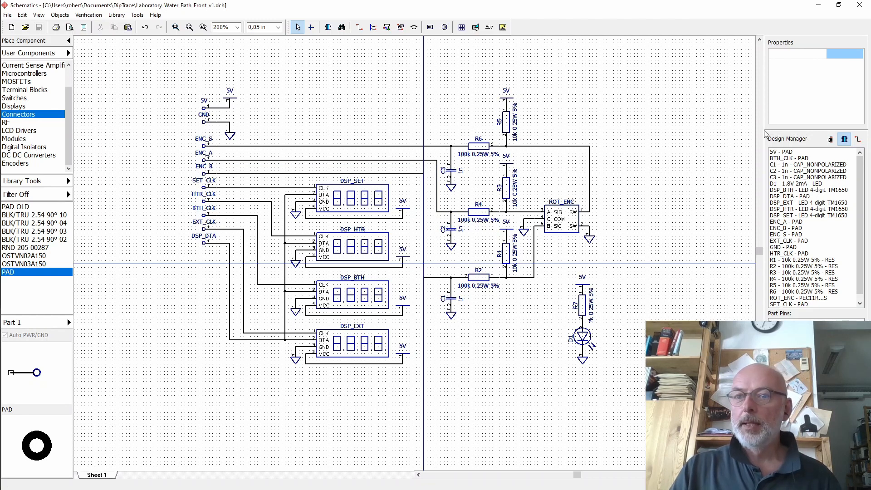
left_click(858, 140)
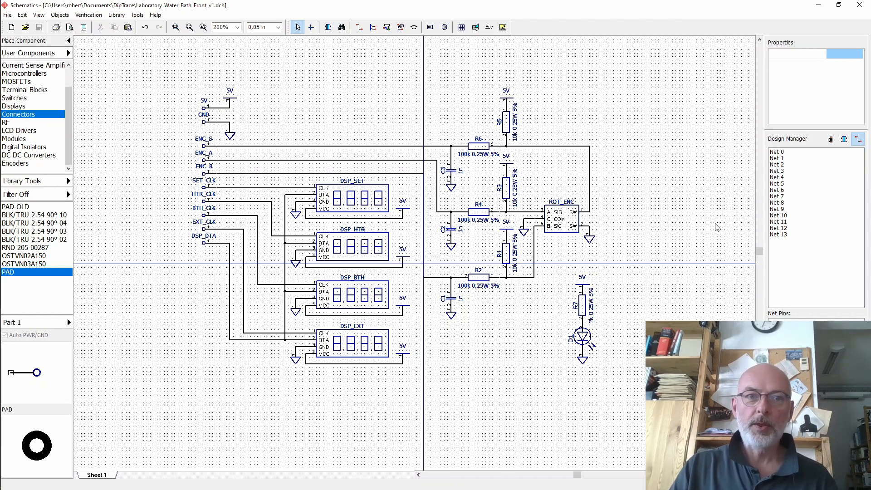
left_click(224, 108)
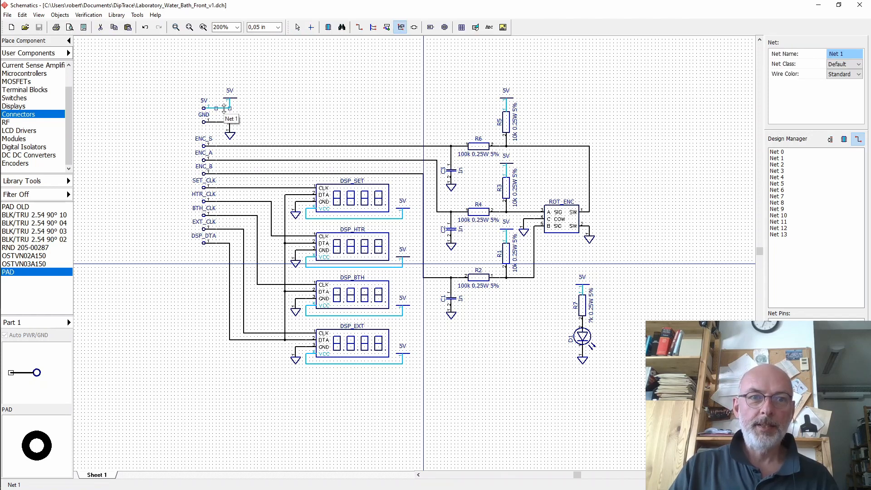
double_click(224, 109)
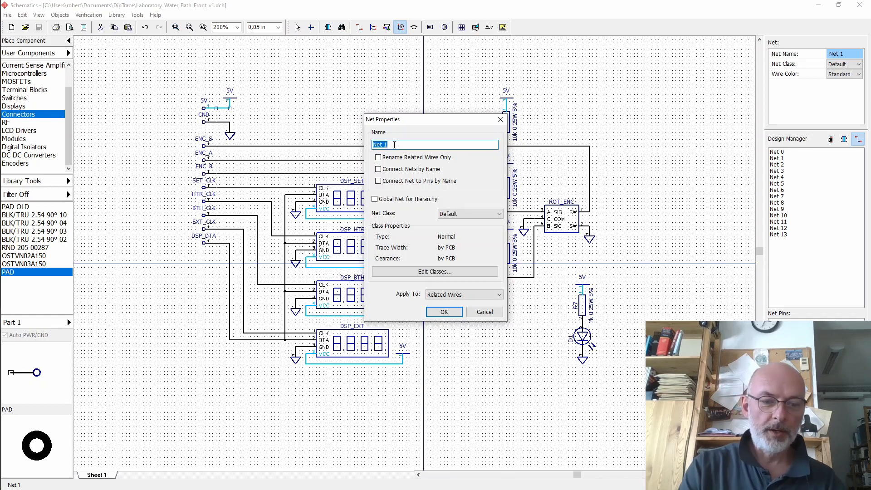
type("5V")
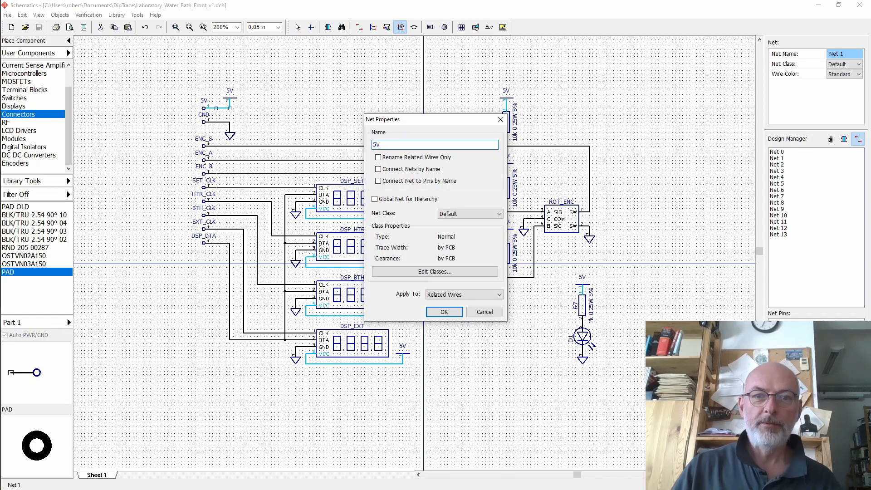
left_click(444, 312)
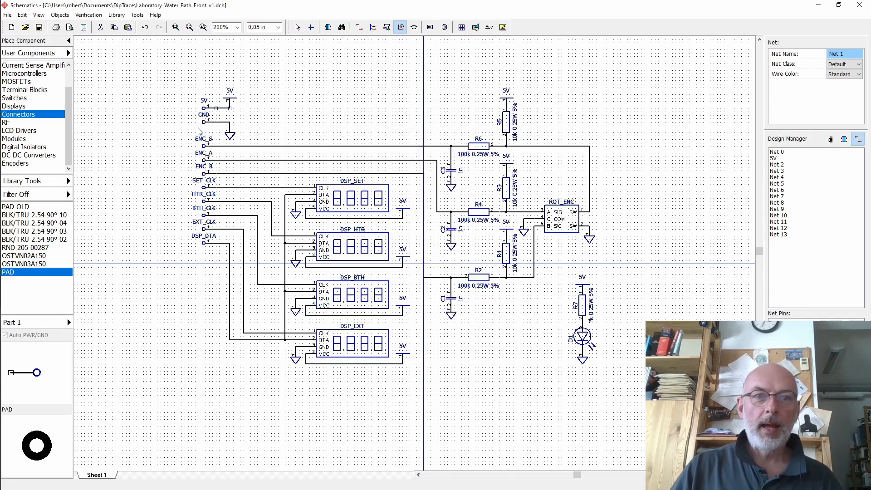
- Rename the net on the GND pad to GND
left_click(222, 122)
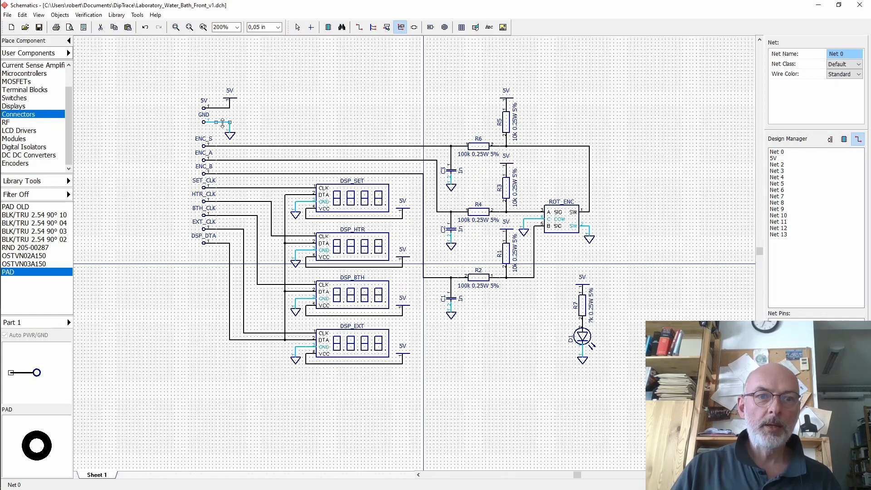
double_click(223, 122)
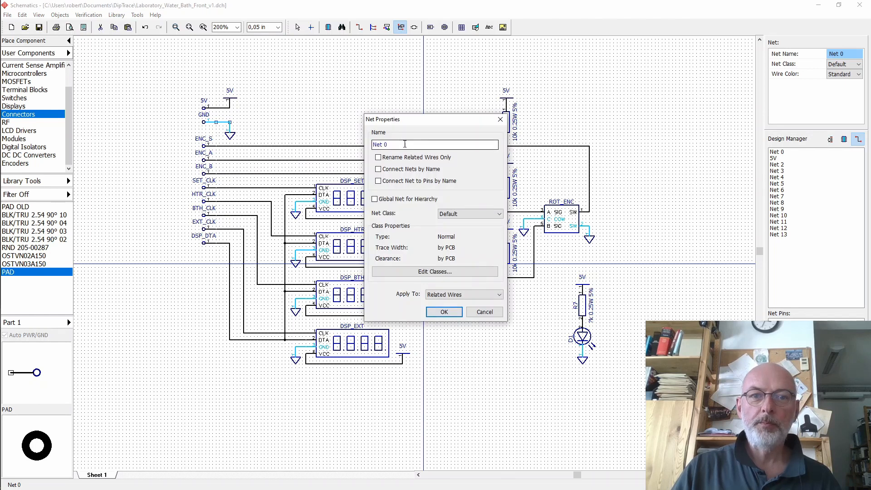
left_click_drag(404, 144, 366, 145)
type("G")
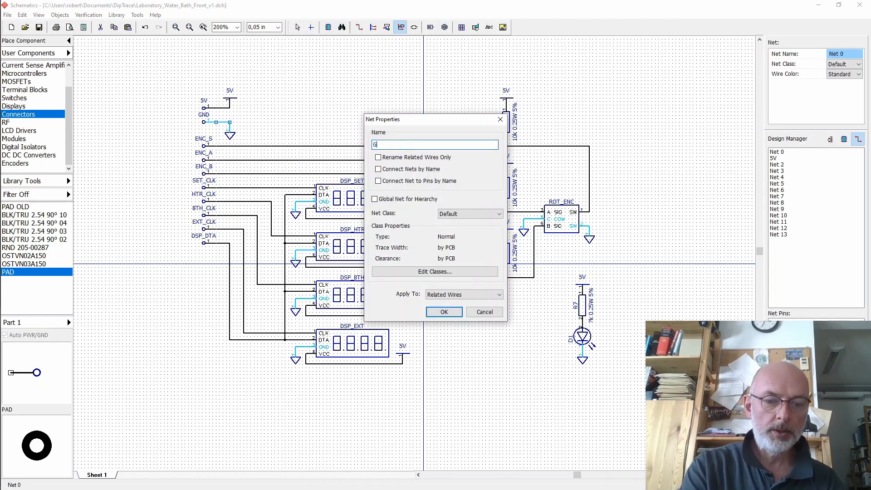
type("ND")
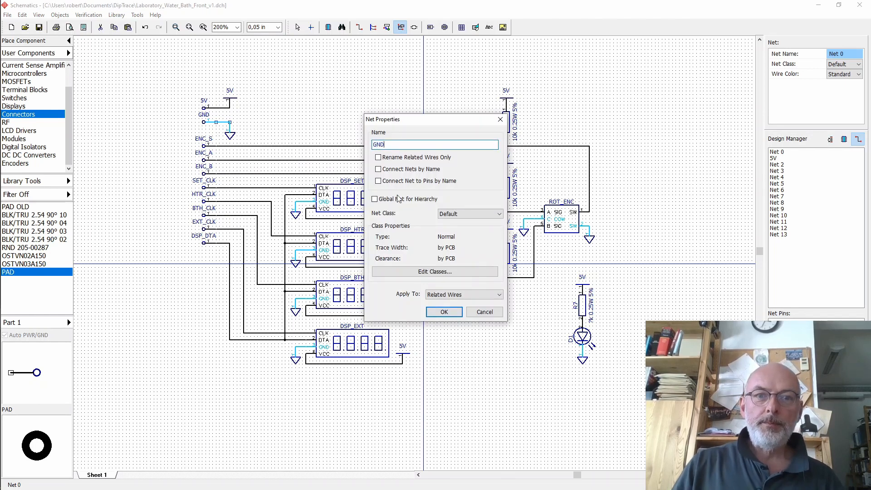
left_click(444, 311)
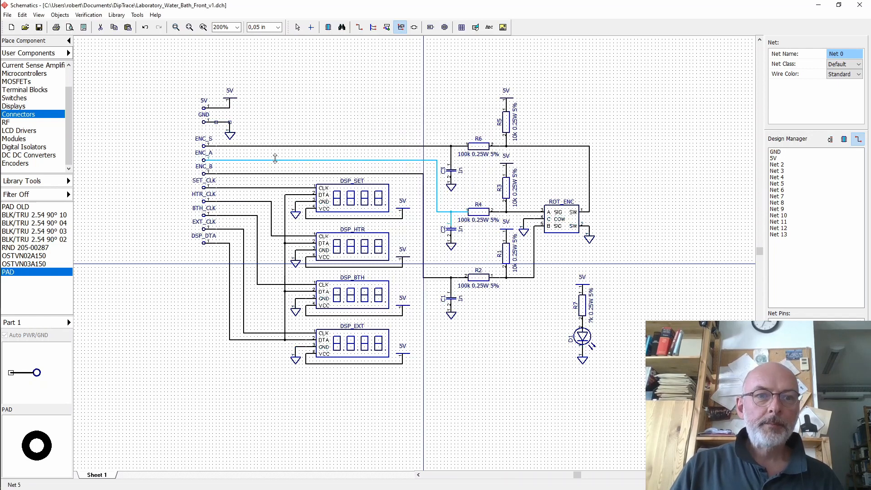
- Rename the net running from the ENC_S pad to ENC_S
left_click(260, 145)
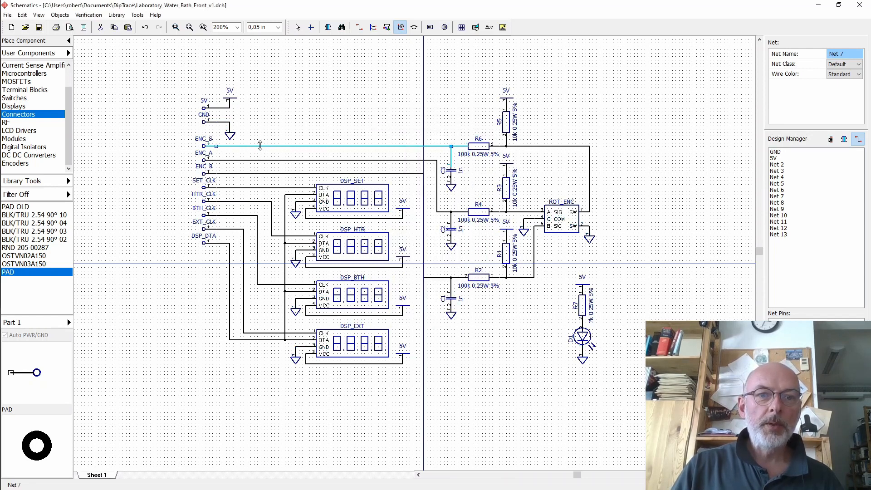
double_click(260, 145)
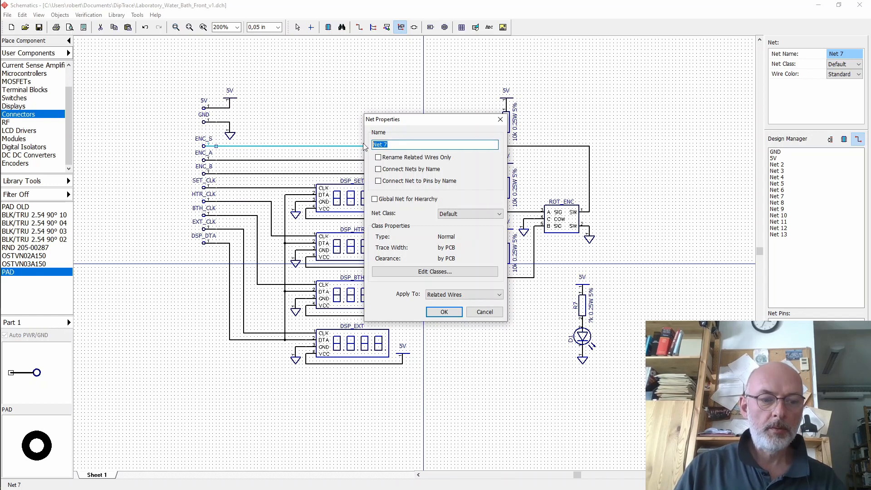
type("ENC_S")
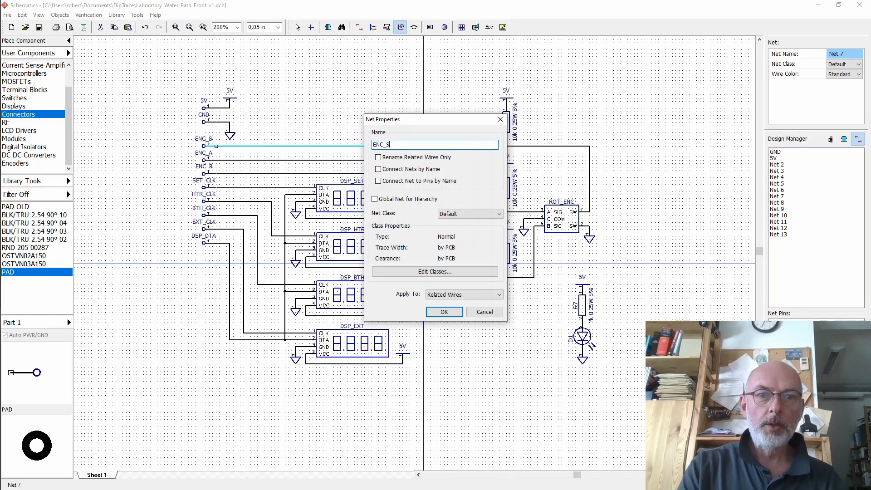
left_click(444, 312)
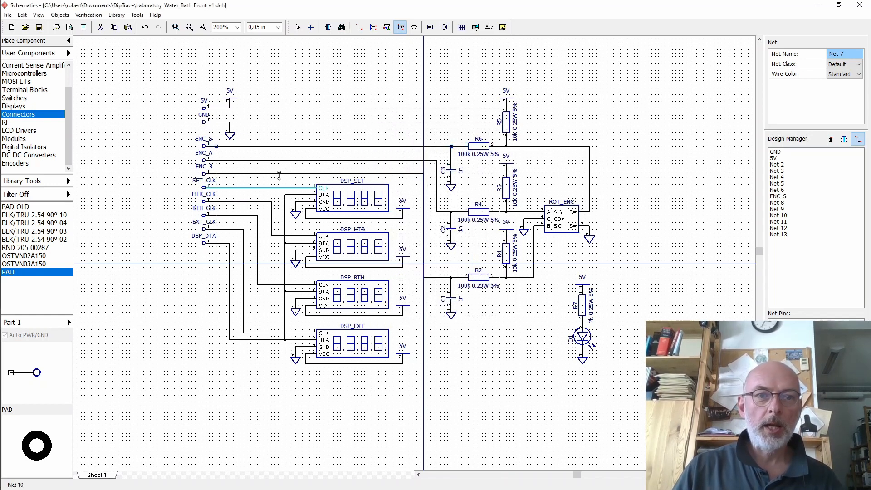
- Rename the nets from the ENC_A and ENC_B pads to ENC_A and ENC_B
double_click(255, 160)
left_click_drag(393, 146, 367, 144)
type("ENC_A")
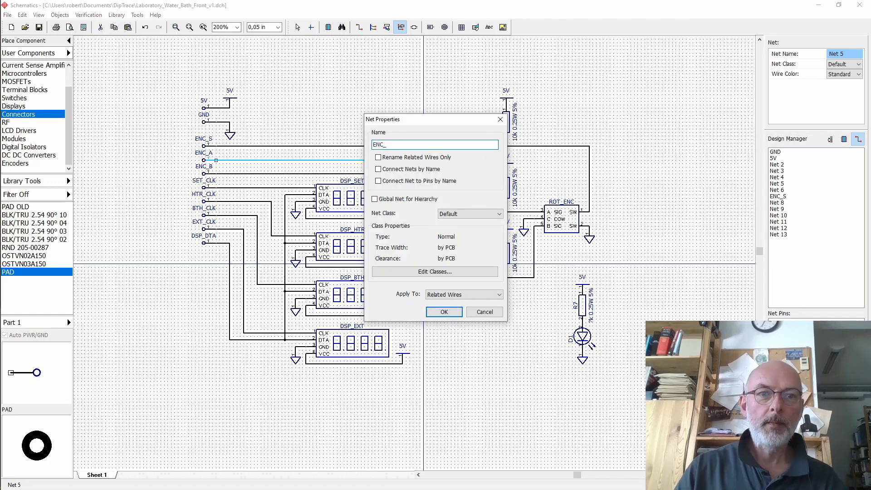
key("Return")
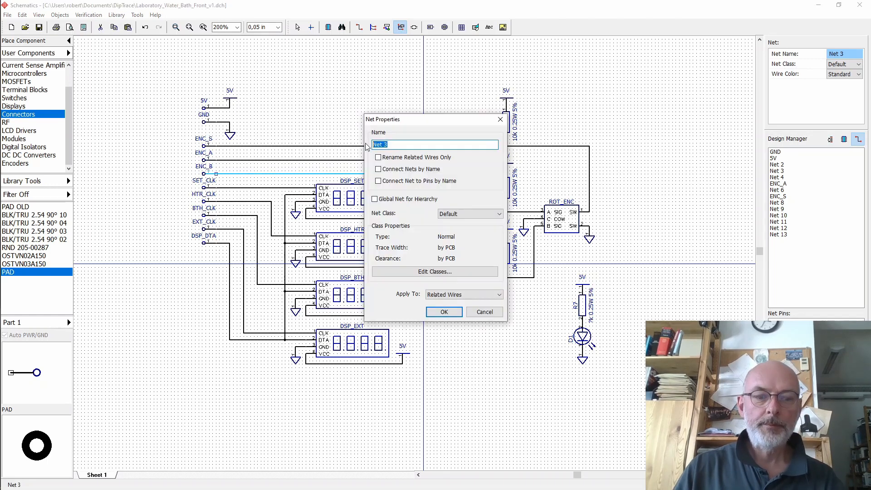
type("ENC_B")
key("Return")
- Rename the display clock and data nets to HTR_CLK, BTH_CLK, EXT_CLK and DSP_DAT
double_click(209, 186)
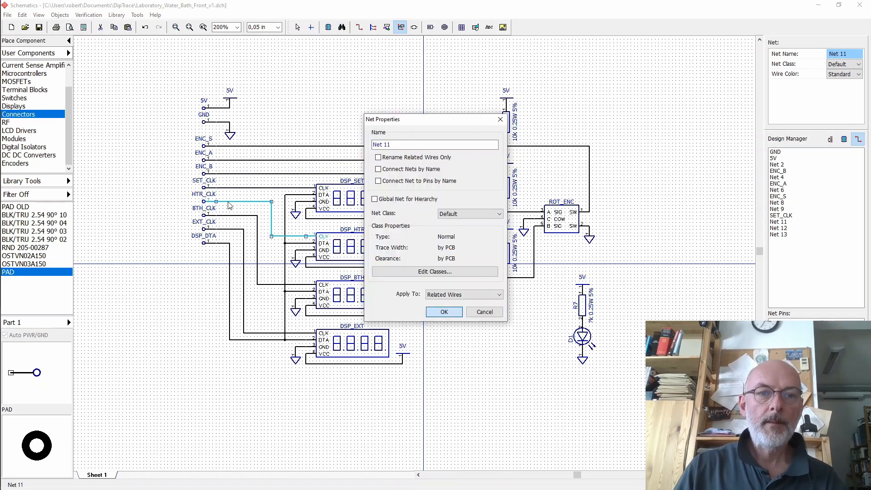
type("HTR_CLK")
key("Return")
key("Return")
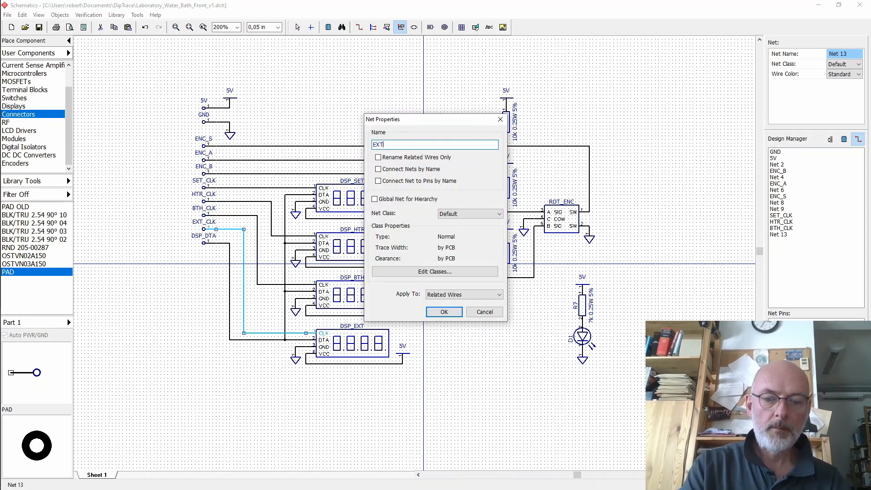
key("Return")
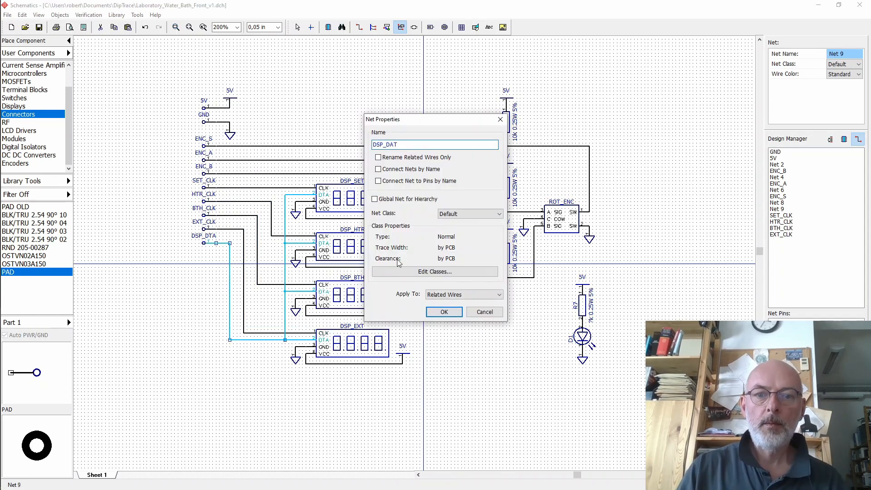
key("Return")
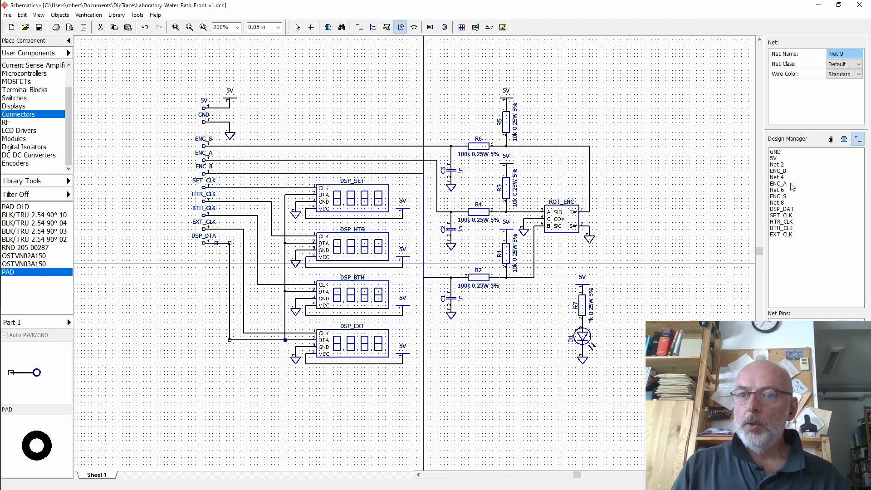
- Sort the net list by name and rename the encoder switch net to ROT_ENC_SW
left_click(858, 140)
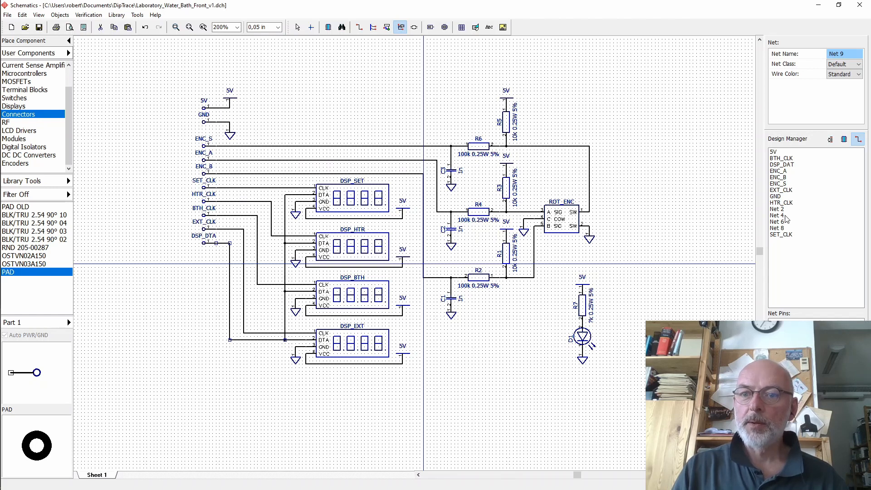
double_click(576, 146)
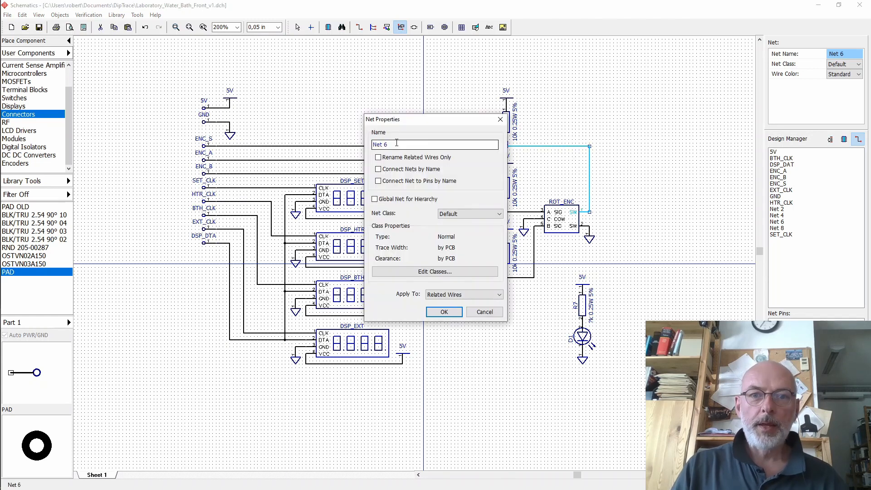
key("BackSpace")
type("ROT_ENC_SW")
key("Return")
- Rename the net on the encoder's A pin to ROT_ENC_A
double_click(522, 212)
type("ROT_")
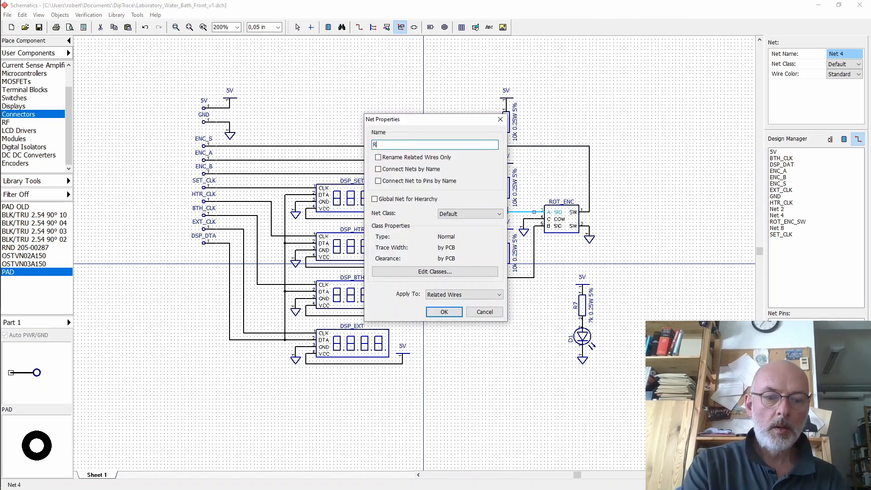
key("BackSpace")
key("BackSpace")
key("BackSpace")
type("ROT_ENC_A")
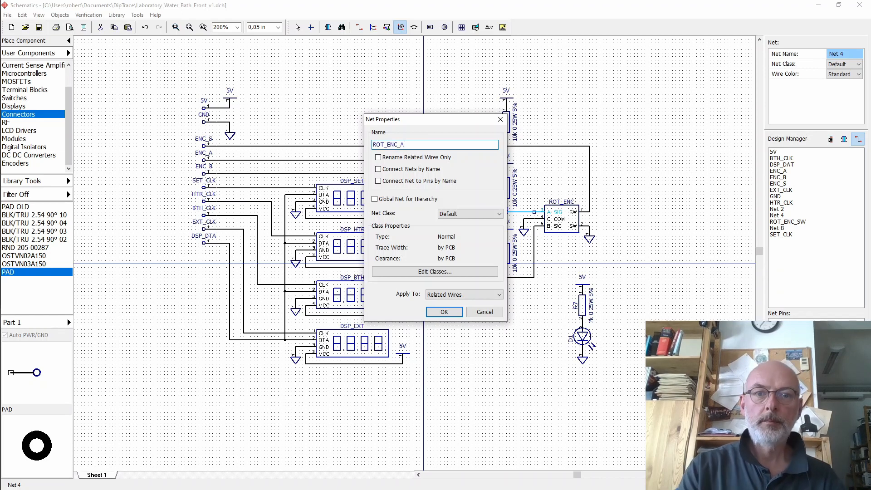
key("Return")
- Rename the net on the encoder's B pin to ROT_ENC_B
double_click(534, 254)
left_click(402, 144)
key("BackSpace")
key("BackSpace")
key("BackSpace")
key("BackSpace")
key("BackSpace")
type("ROT_ENC_B")
key("Return")
- Rename the net between R7 and the LED to LED_ANODE
double_click(582, 320)
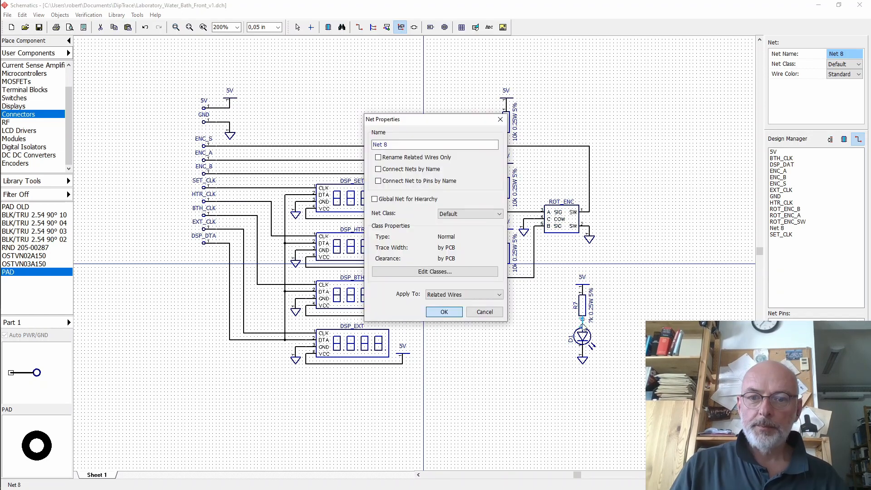
type("LED_ANODE")
key("Return")
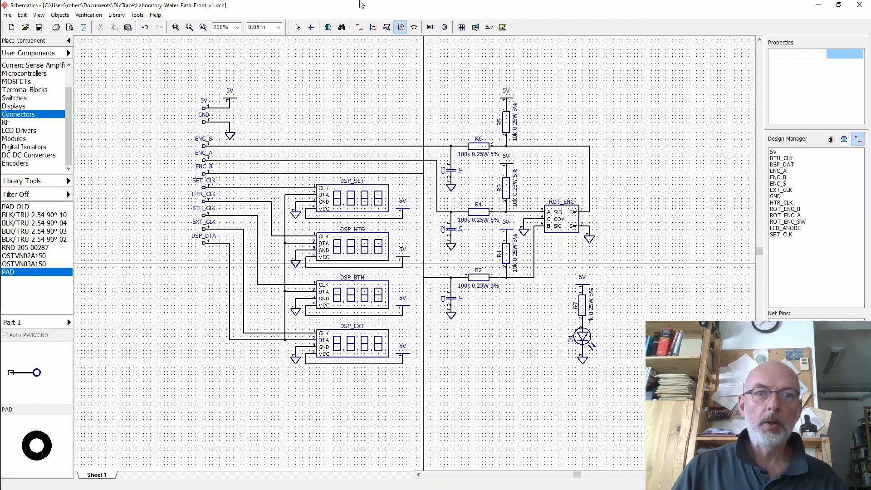
- Change the LED's reference designator from D1 to LED
left_click(298, 28)
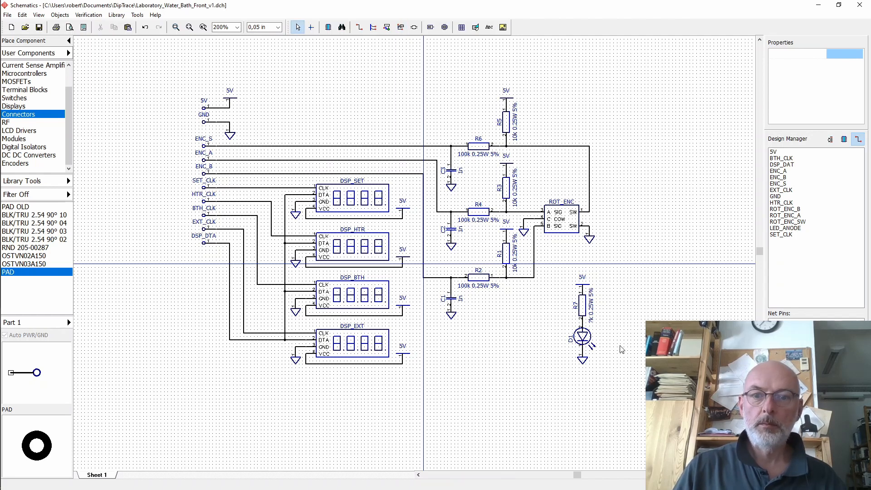
left_click(582, 337)
left_click(835, 56)
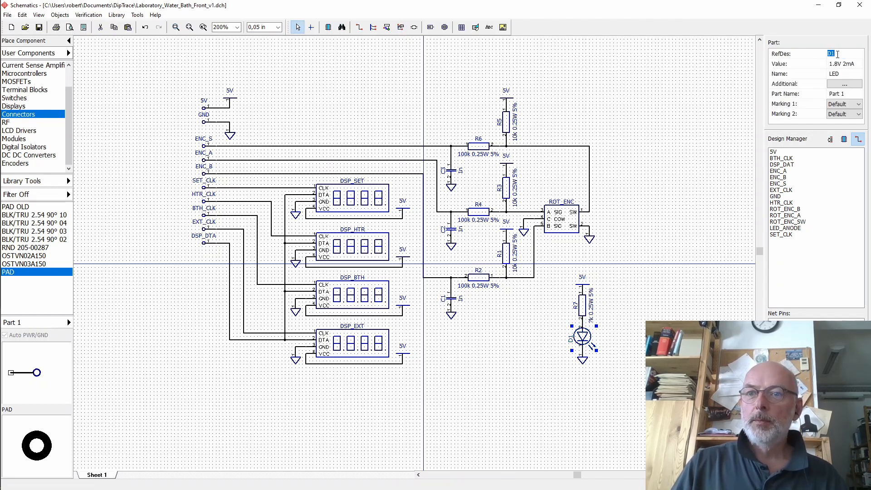
type("LED")
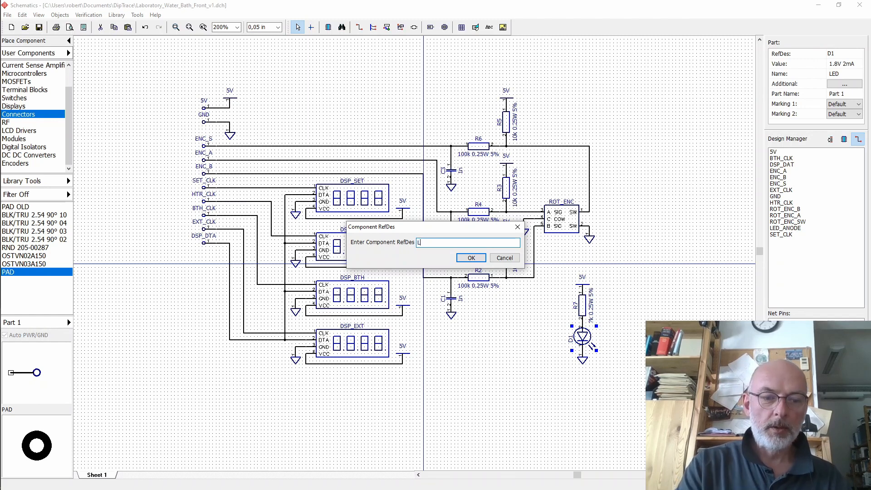
left_click(471, 257)
- Set the LED's second marking to show its Value
left_click(651, 202)
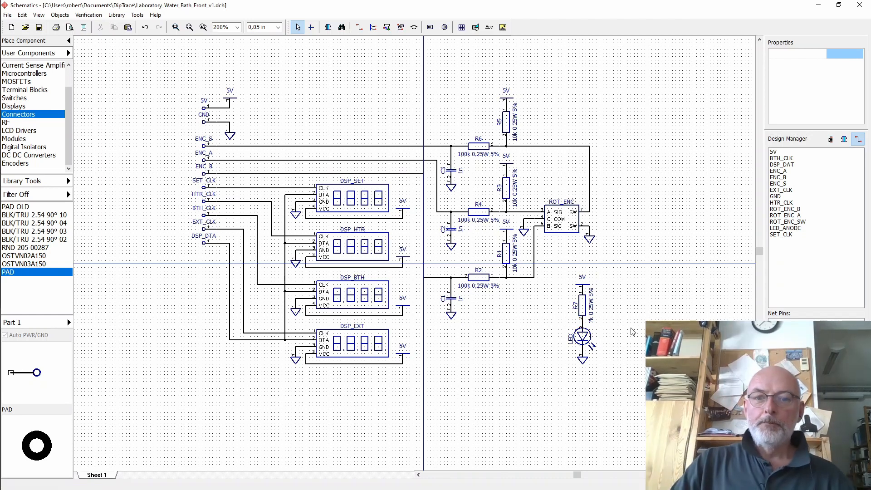
left_click(582, 337)
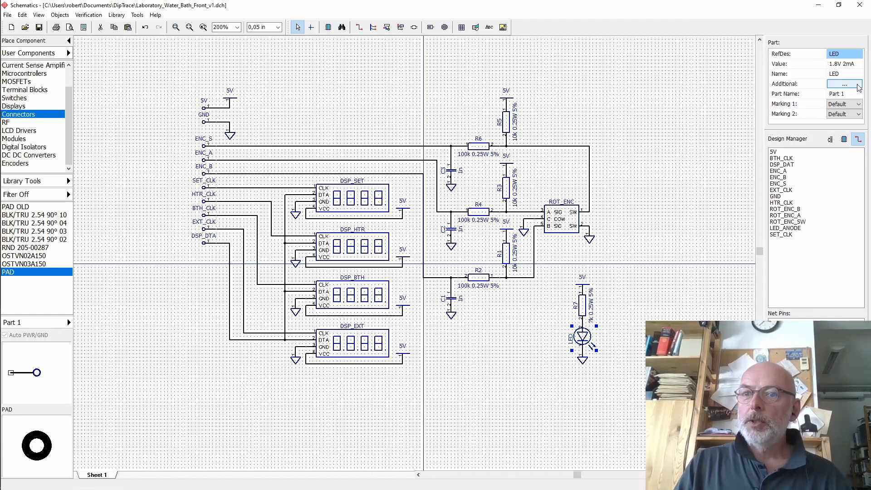
left_click(855, 114)
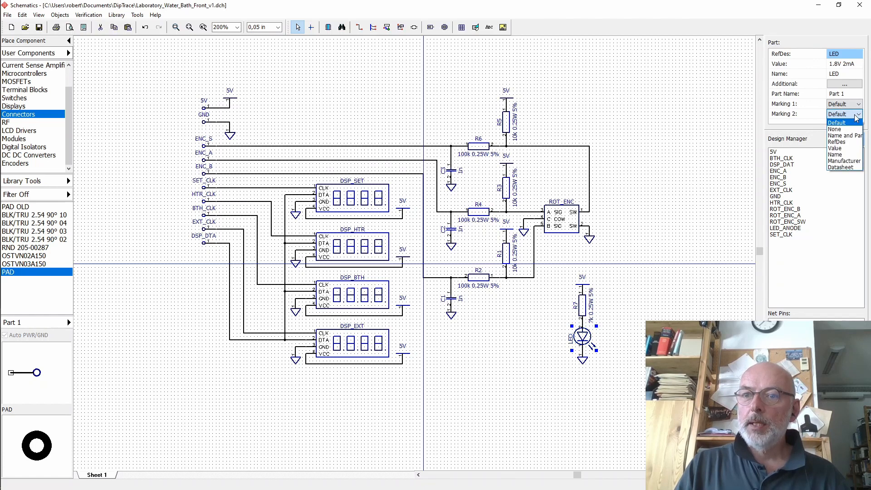
left_click(834, 148)
- Select the LED circuit, nudge it three grid steps left, and save the schematic
left_click(690, 288)
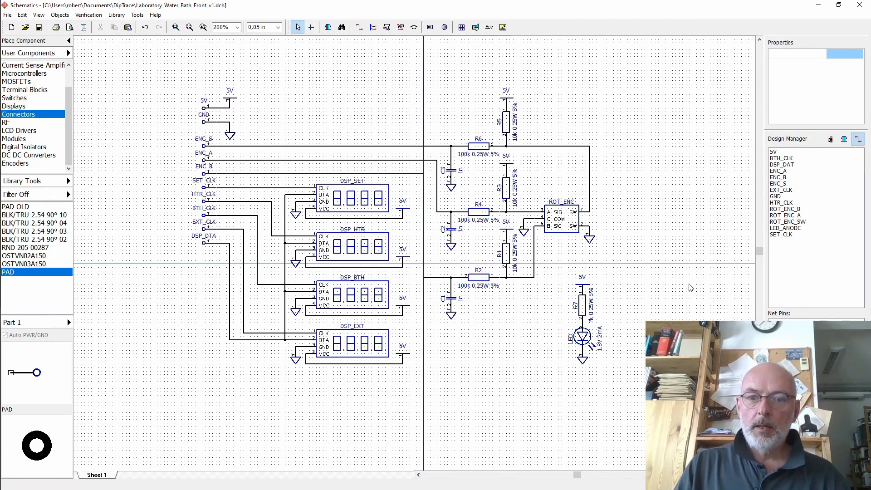
left_click_drag(563, 264, 640, 383)
key("Left")
key("Left")
key("Left")
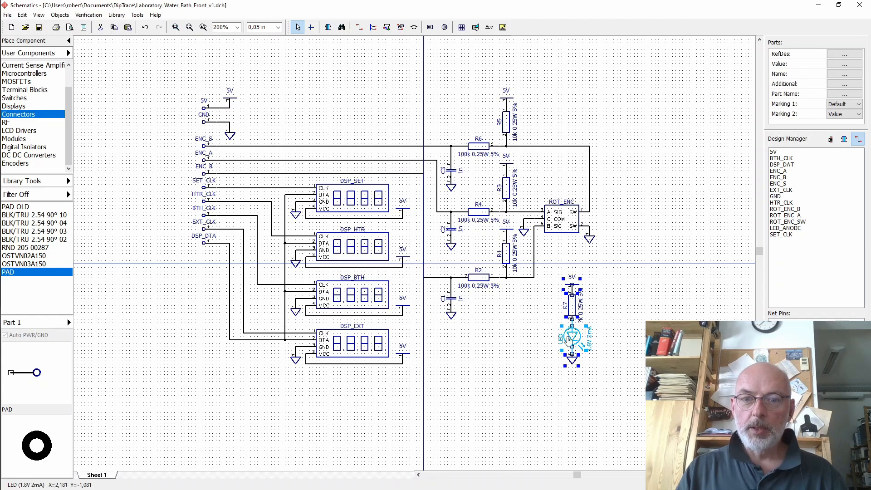
left_click(537, 346)
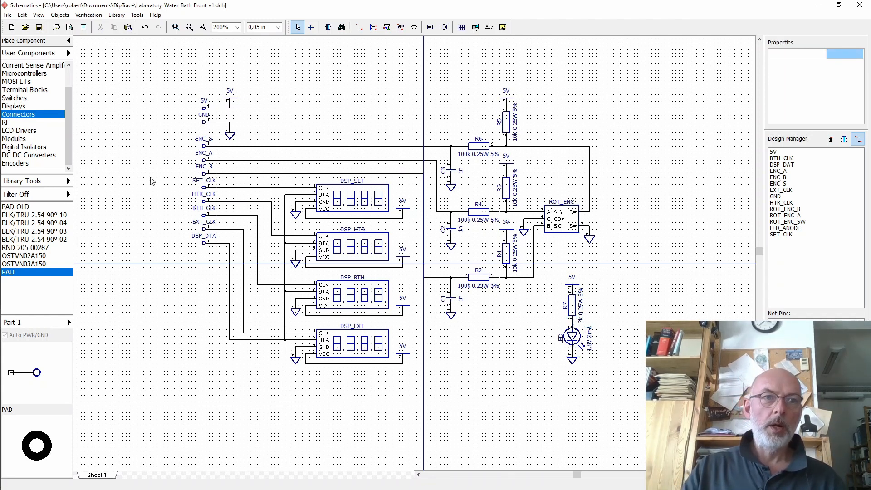
left_click(40, 29)
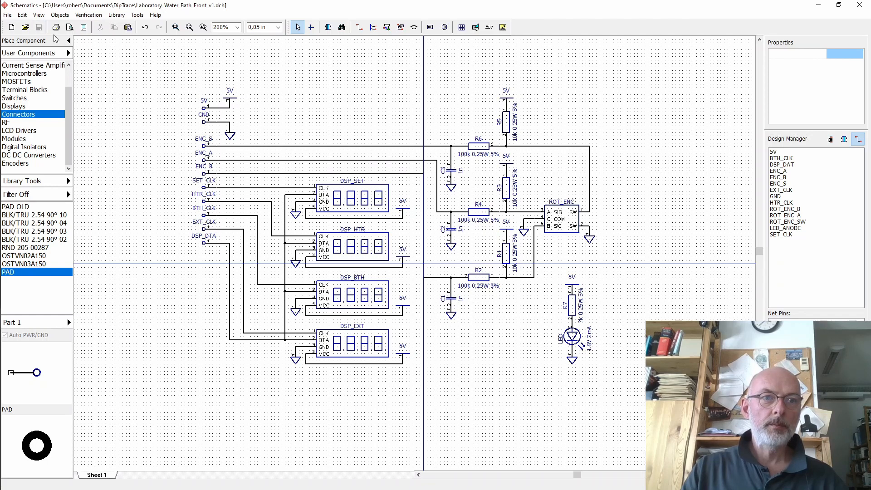